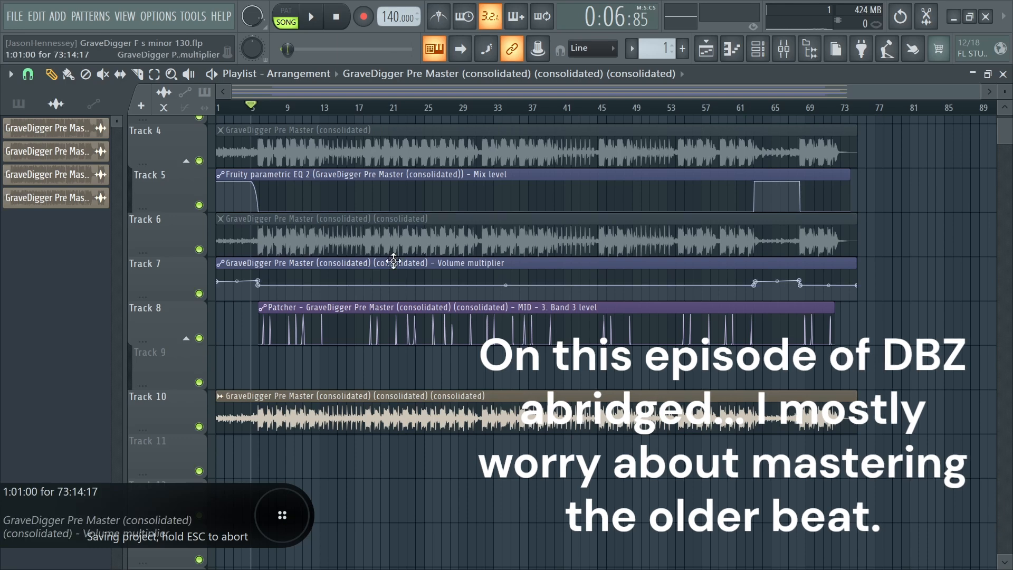
Load Fruity Parametric EQ 2 into the first effect slot of the GraveDigger track in the mixer.
scroll(313, 320, "up", 5)
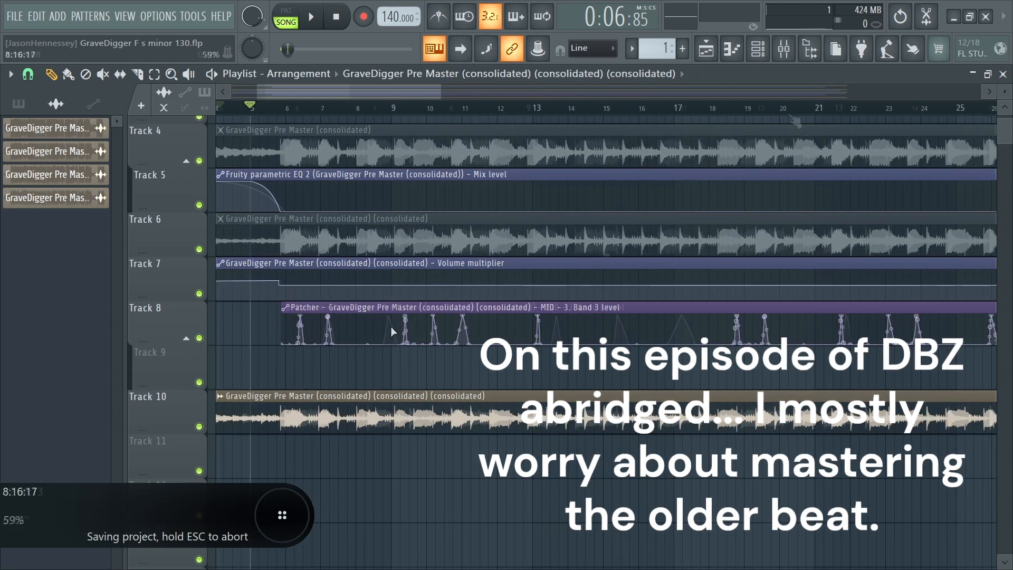
left_click(785, 48)
left_click(211, 211)
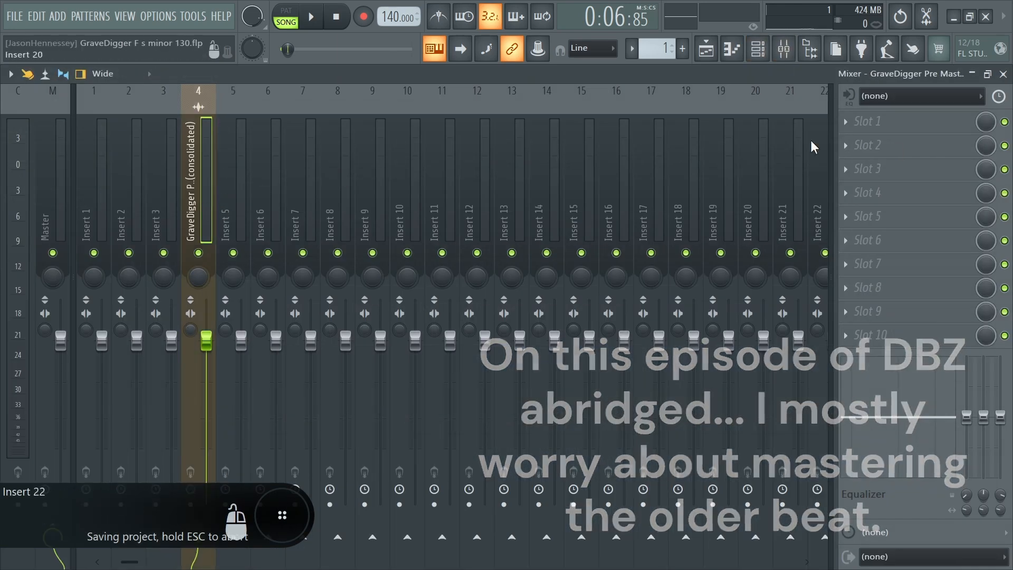
left_click(866, 121)
left_click(476, 535)
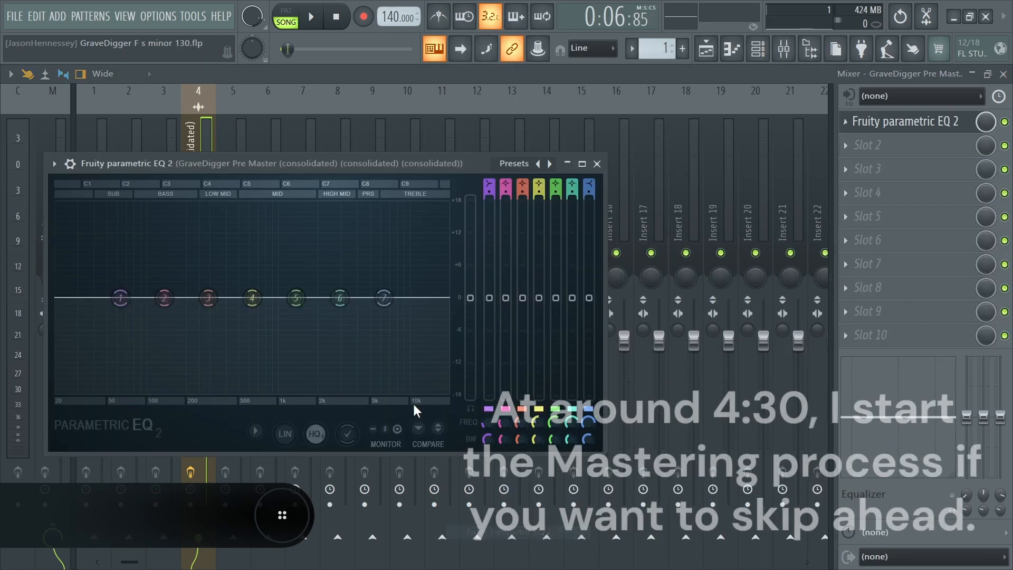
Enable the EQ's linear-phase mode and set band 5 to -0.8 dB at 961 Hz with a 74% bandwidth.
left_click(289, 434)
left_click_drag(264, 164, 412, 116)
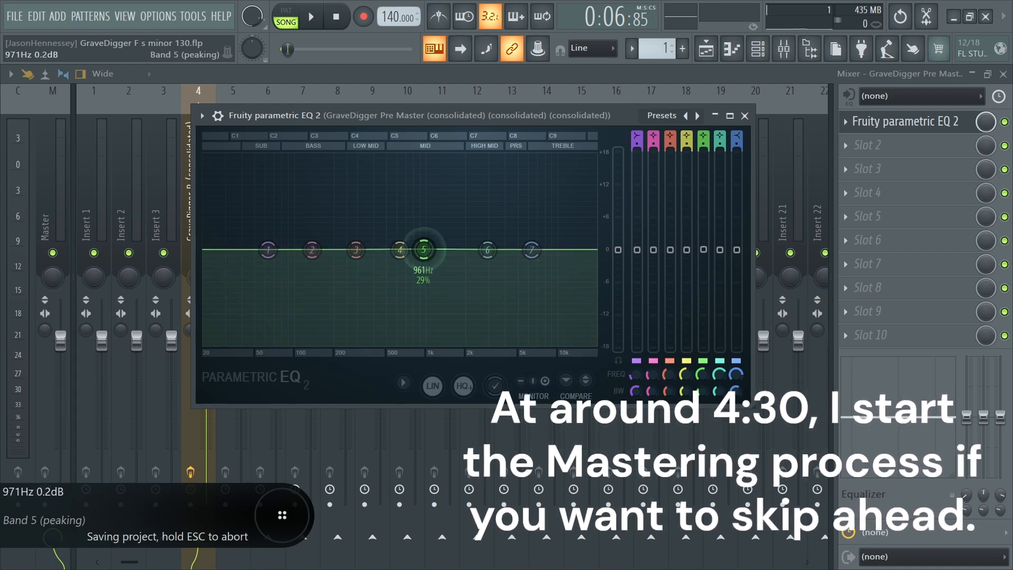
left_click_drag(424, 249, 429, 252)
scroll(430, 252, "up", 5)
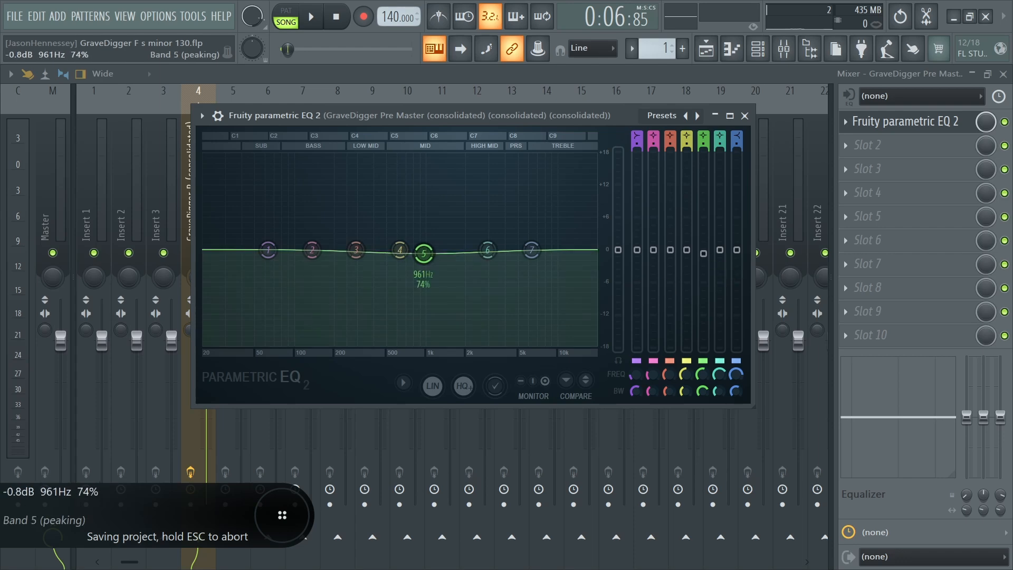
Play the arrangement from around bar 6 to hear the EQ change, and stop playback.
left_click(706, 48)
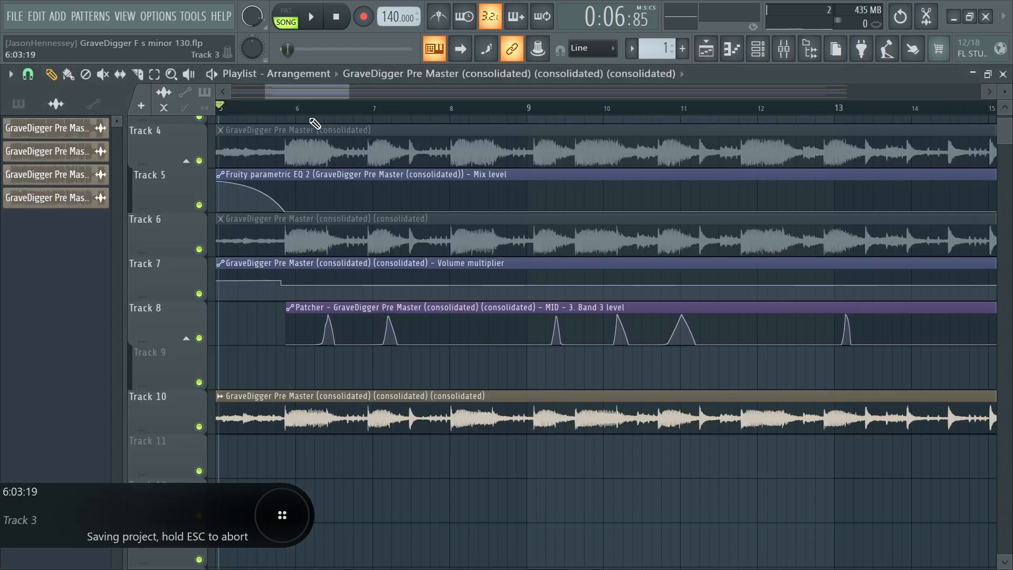
left_click(297, 108)
key("space")
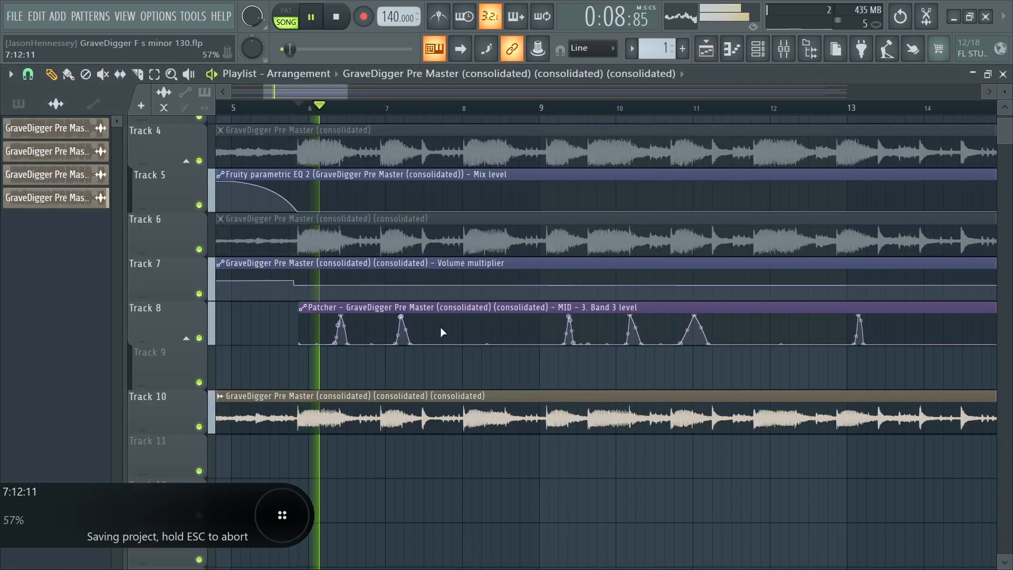
scroll(440, 329, "down", 4)
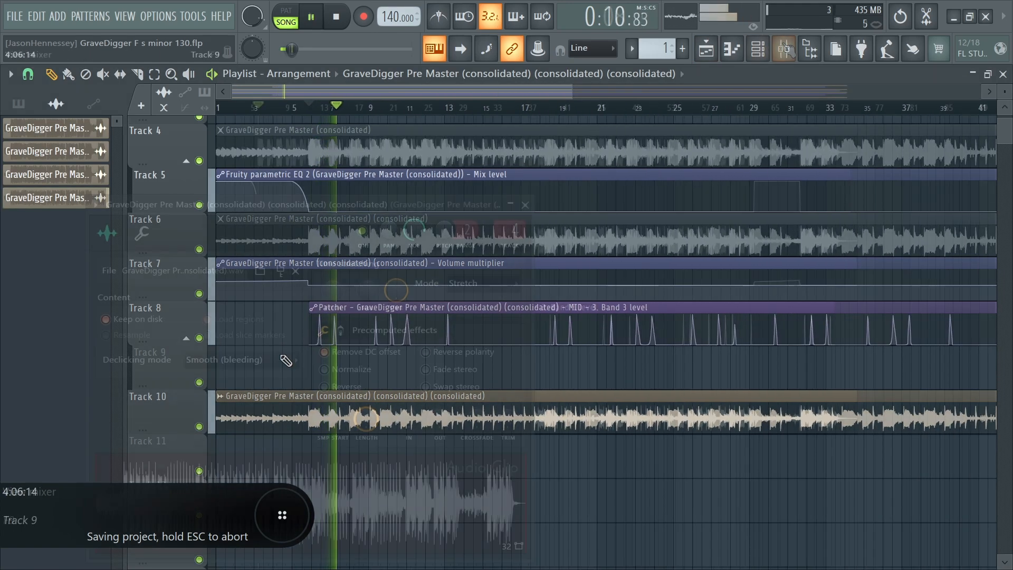
key("space")
Load Maximus into the second effect slot of the GraveDigger track.
key("F9")
left_click(879, 148)
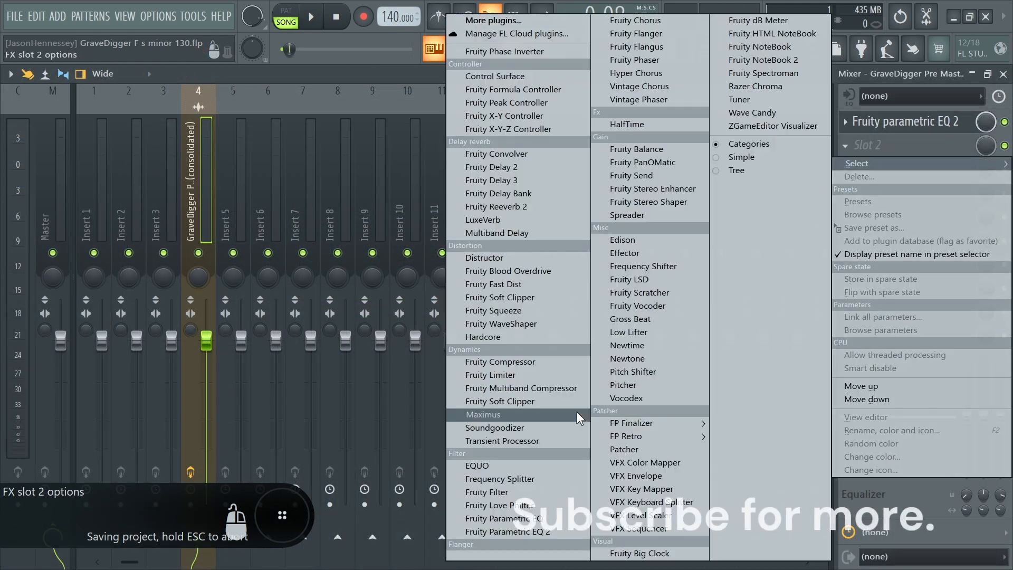
left_click(527, 415)
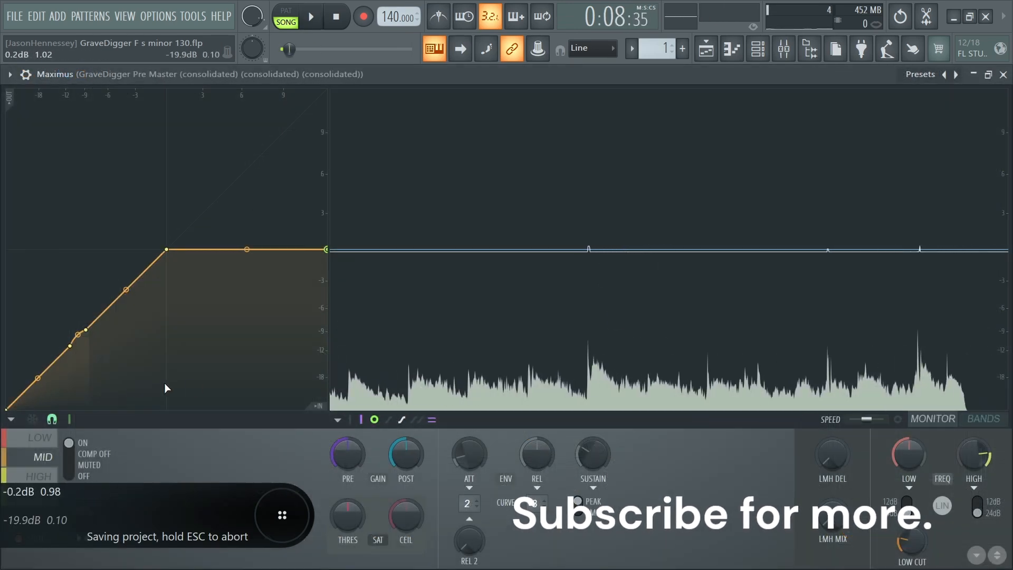
Raise the mid band's post gain, add a point near the low end of its curve, and play the song.
key("space")
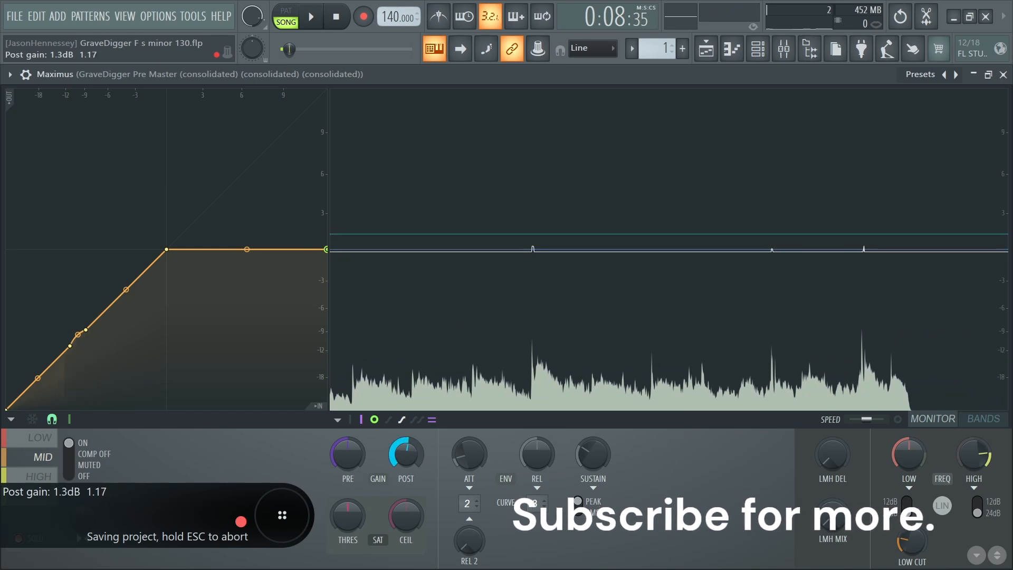
left_click(22, 394)
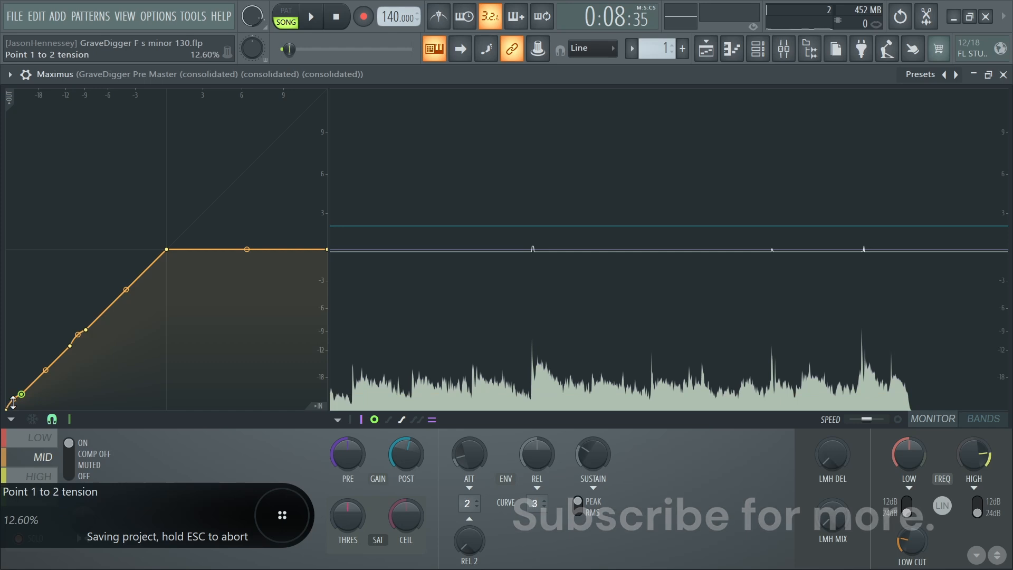
key("space")
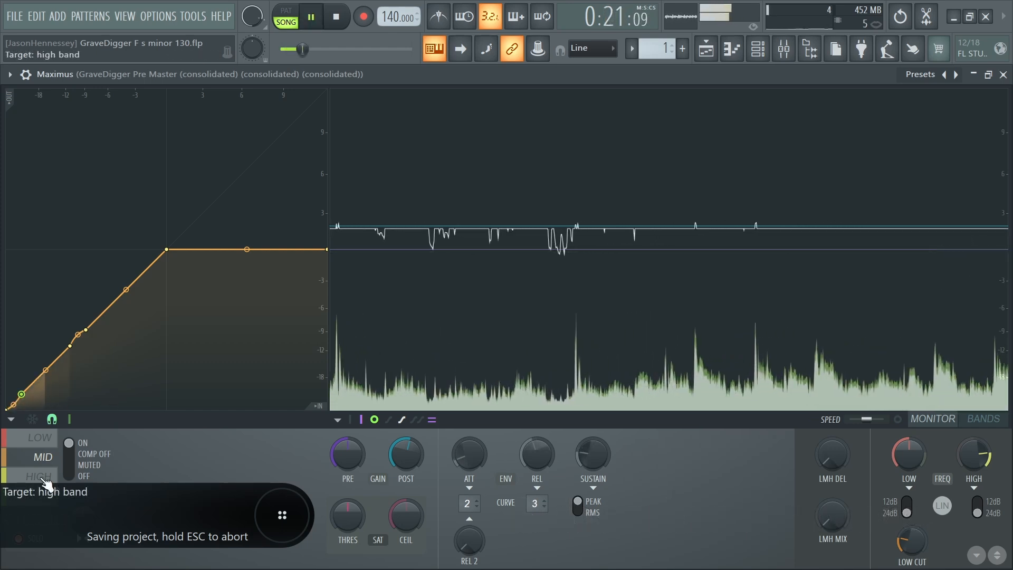
Add a point at -24.7 dB to the high band's curve, adjust the first segment's tension to 6.47%, and restart playback.
left_click(42, 476)
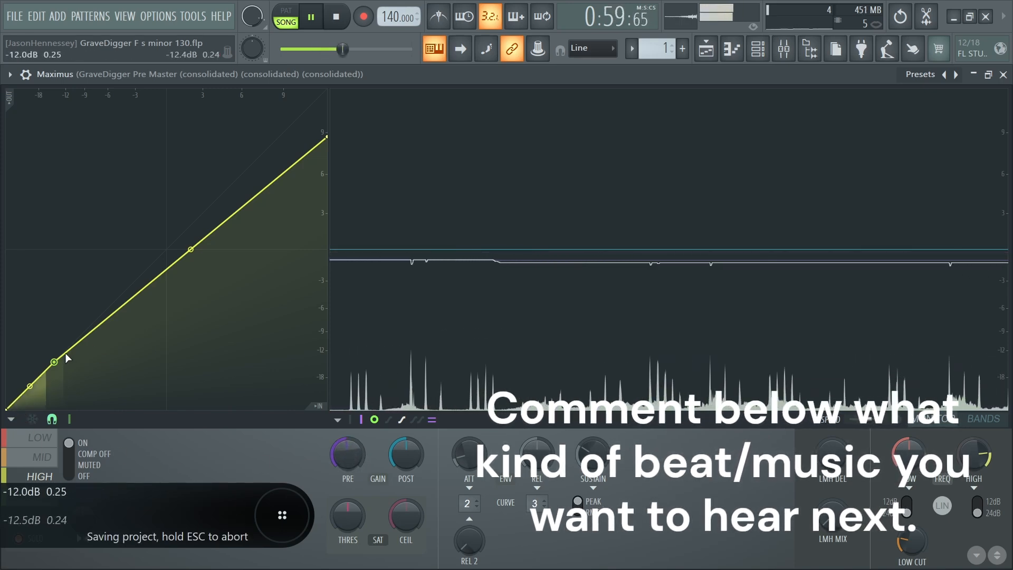
right_click(22, 395)
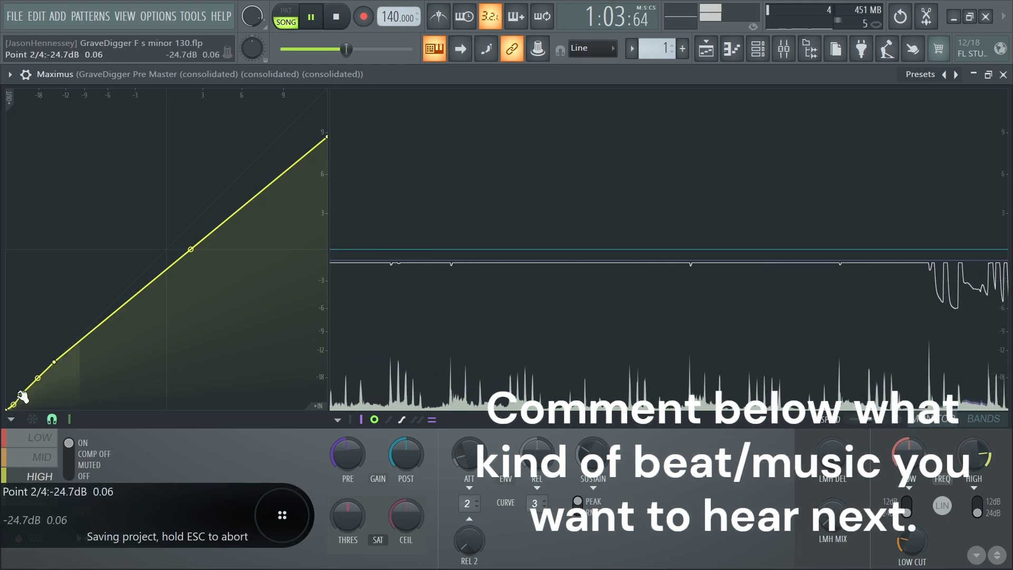
left_click_drag(14, 404, 14, 409)
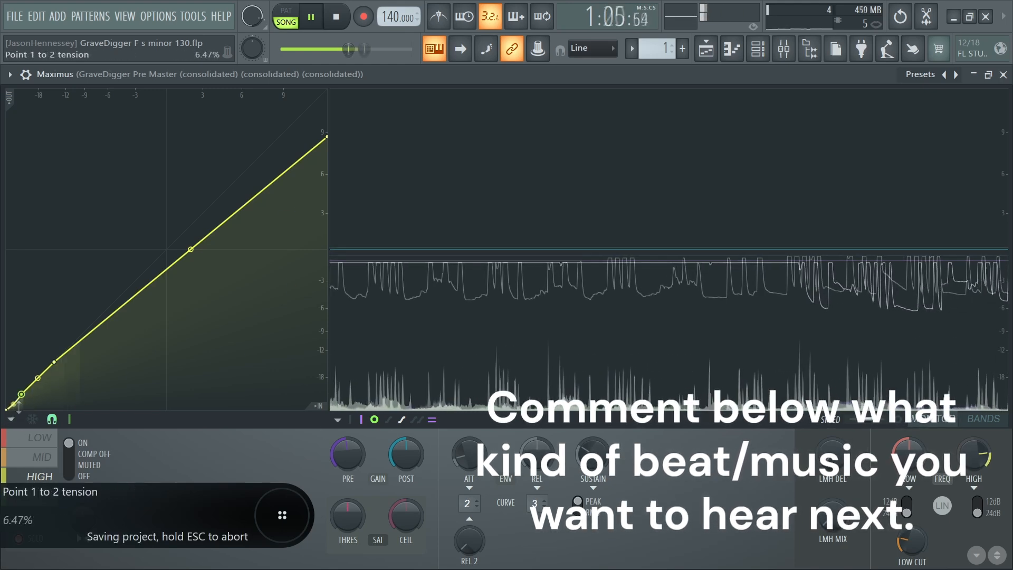
key("space")
key("space")
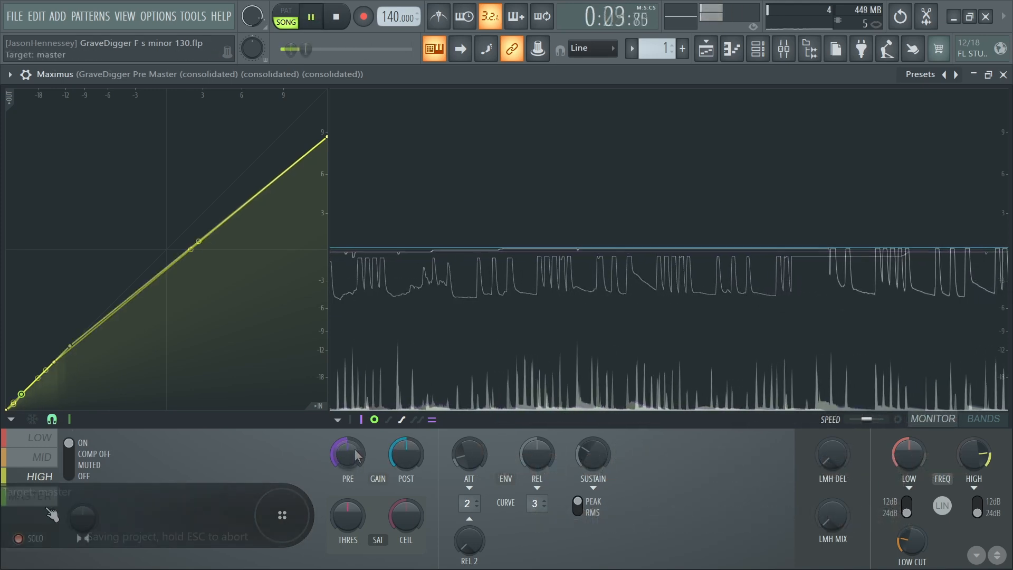
Raise the end points of the master and low band curves to about 8.7 dB and pull down the low band's knee point.
left_click(36, 501)
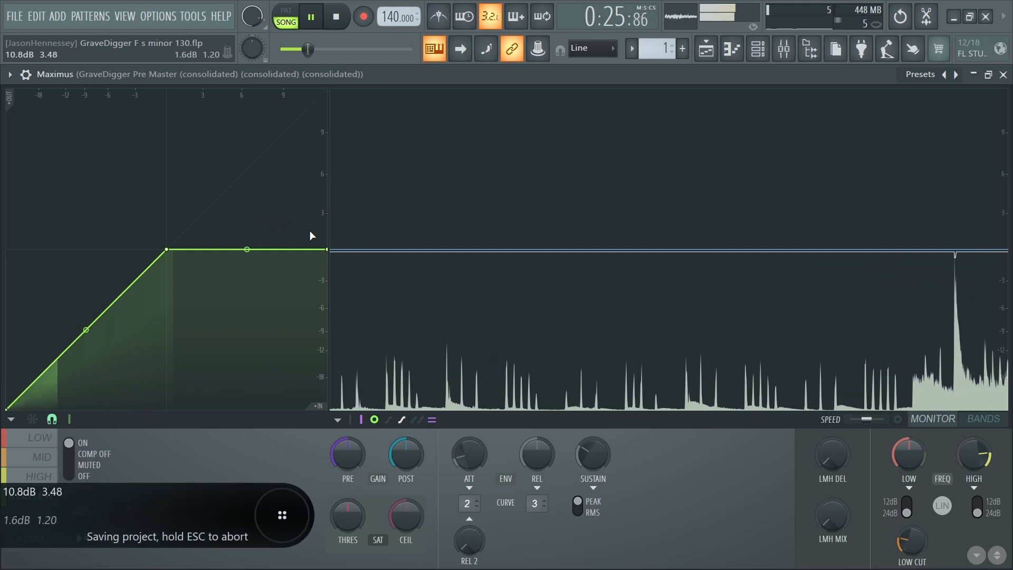
left_click_drag(328, 252, 325, 136)
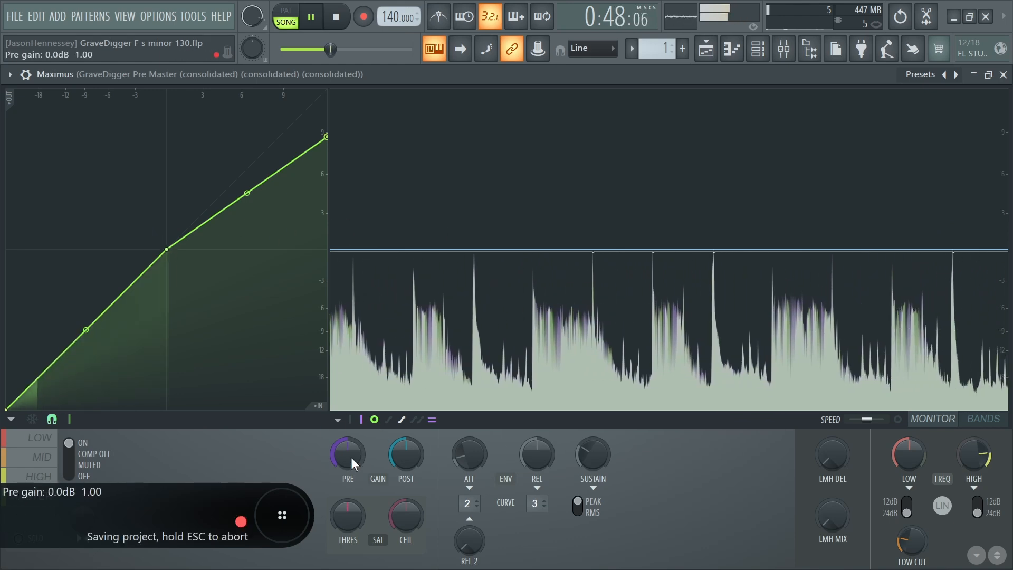
left_click(40, 437)
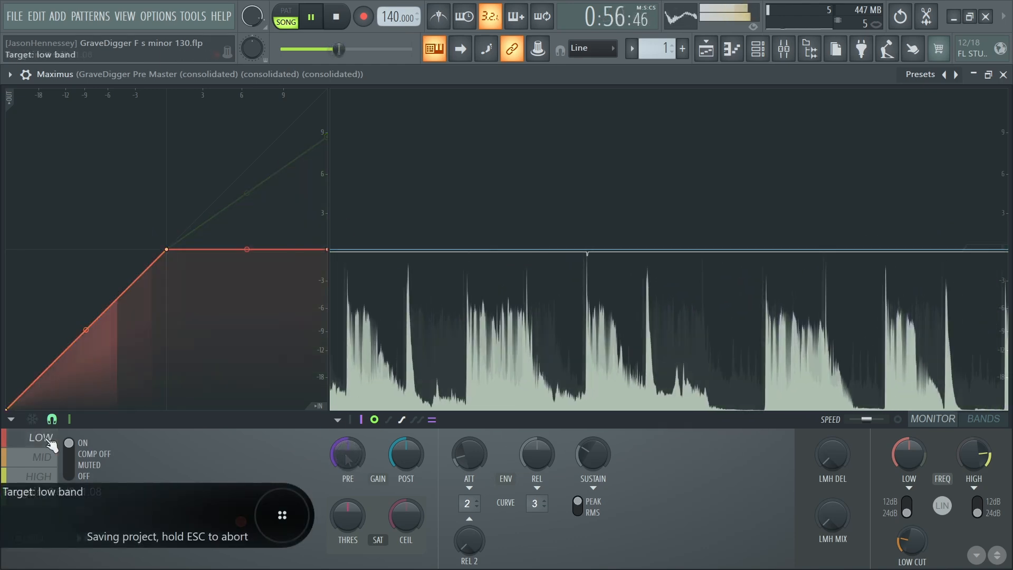
left_click_drag(327, 249, 328, 138)
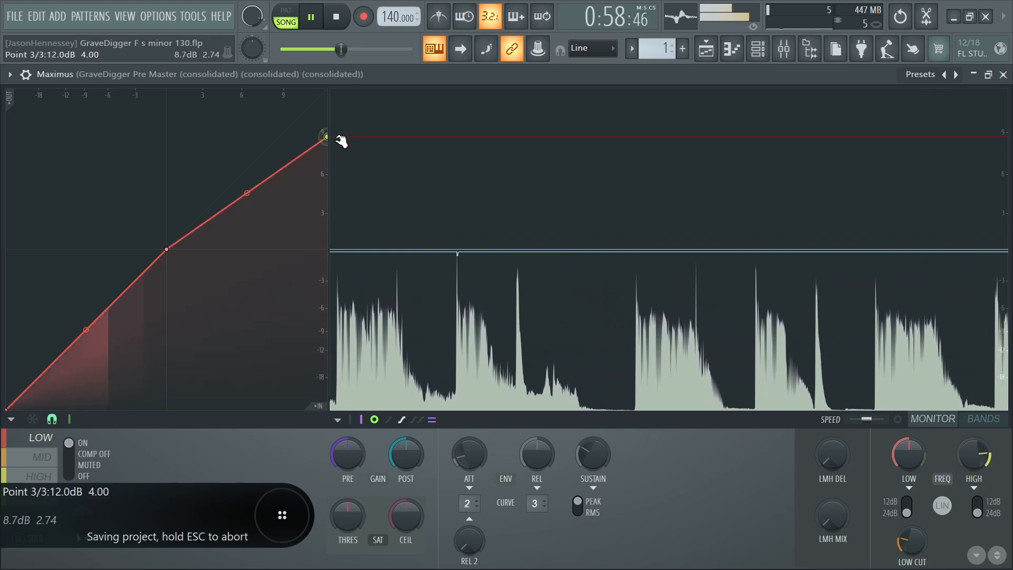
left_click_drag(173, 253, 132, 282)
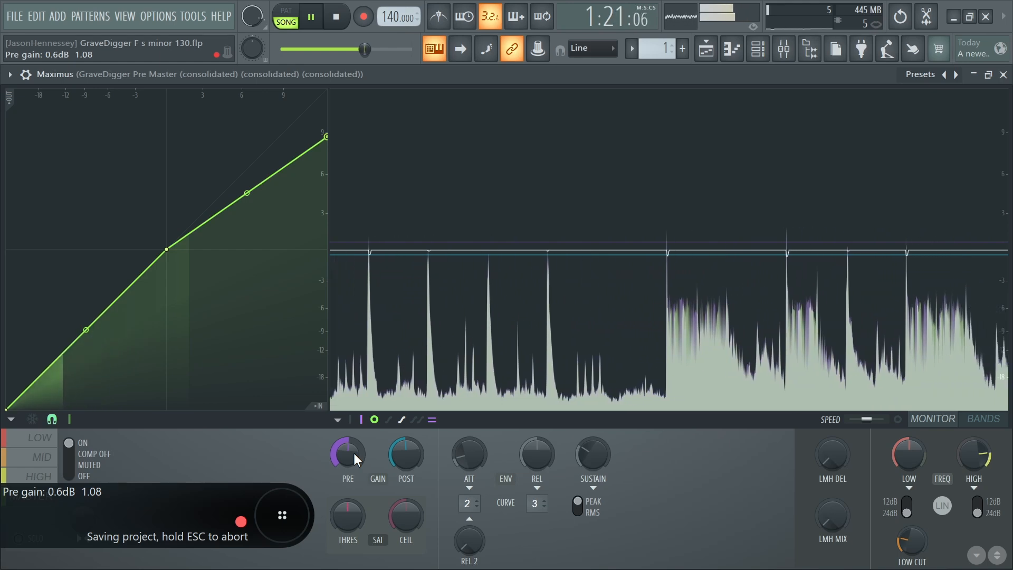
Check the track's level in the mixer and review the Maximus master curve during playback.
key("F9")
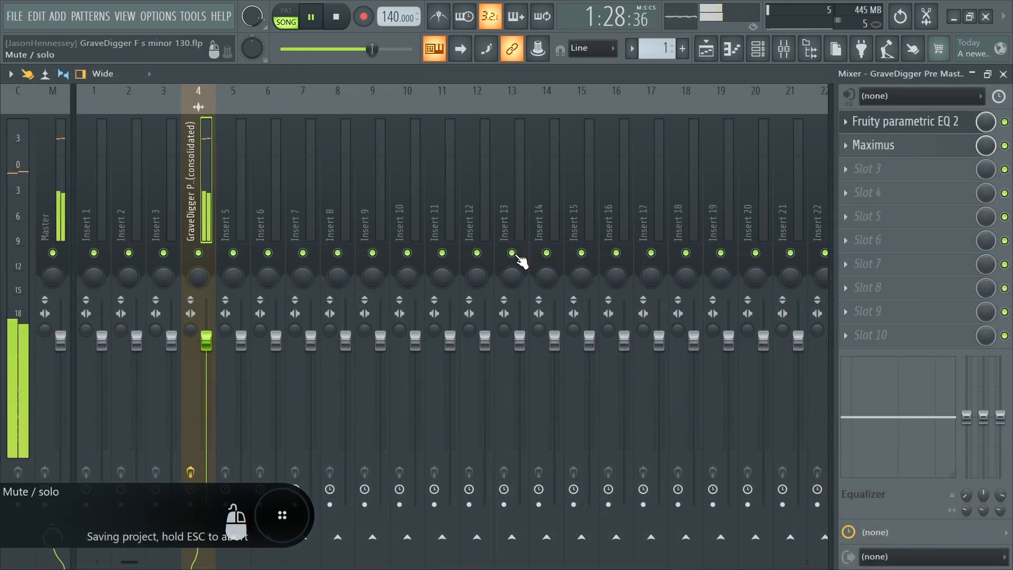
left_click(891, 150)
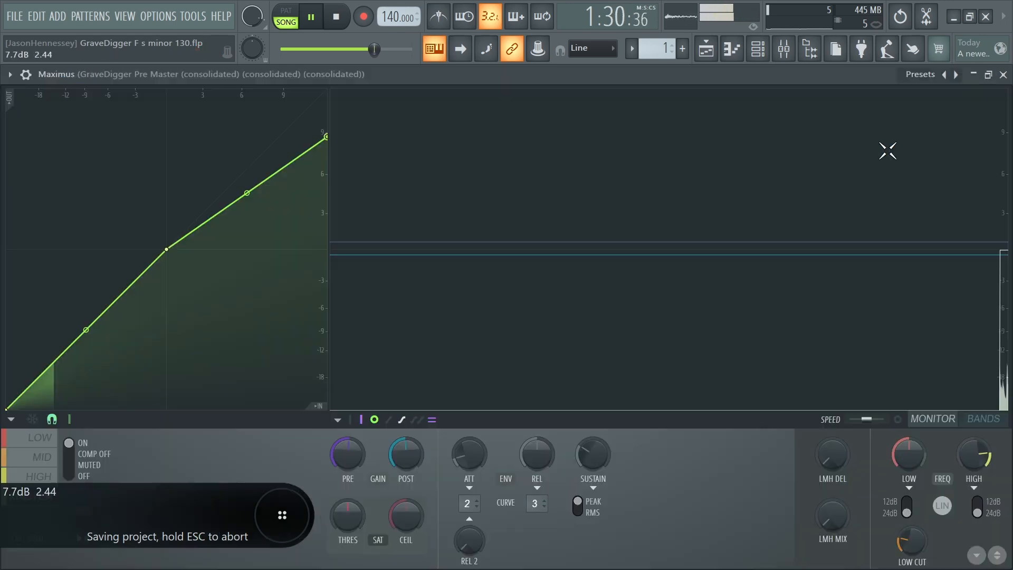
scroll(405, 460, "down", 5)
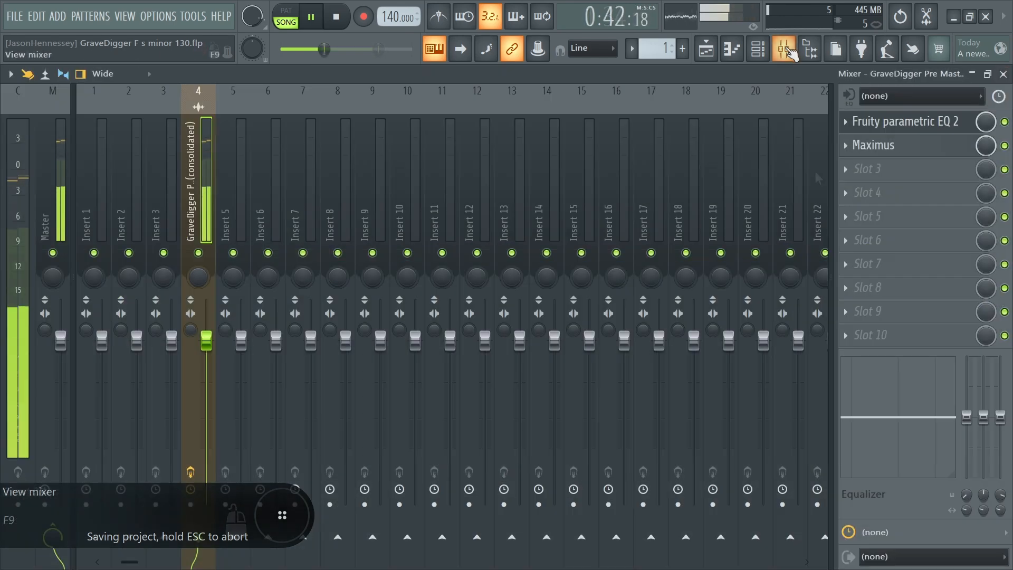
Stop playback and route the GraveDigger track only to mixer track 5.
key("space")
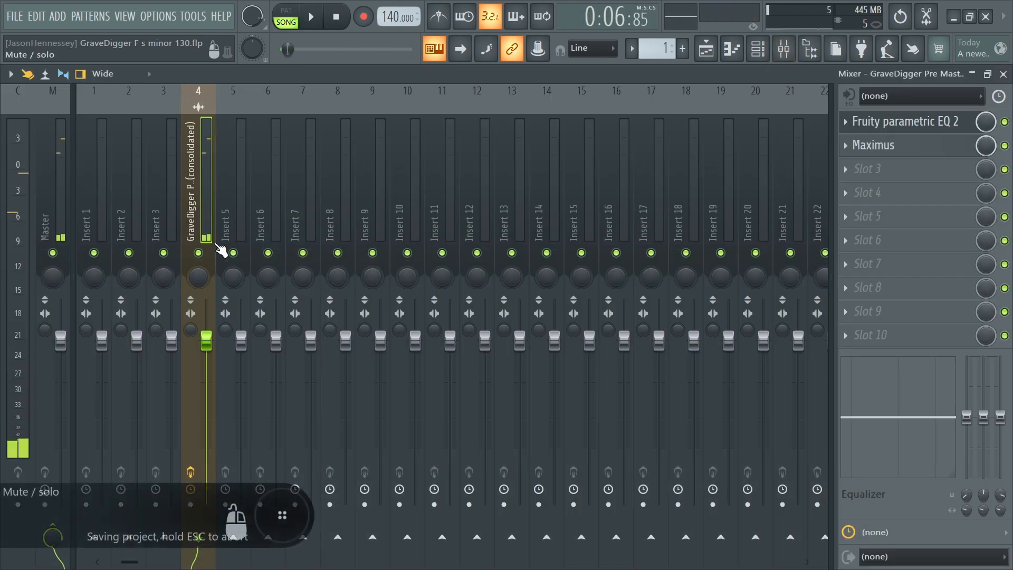
right_click(233, 538)
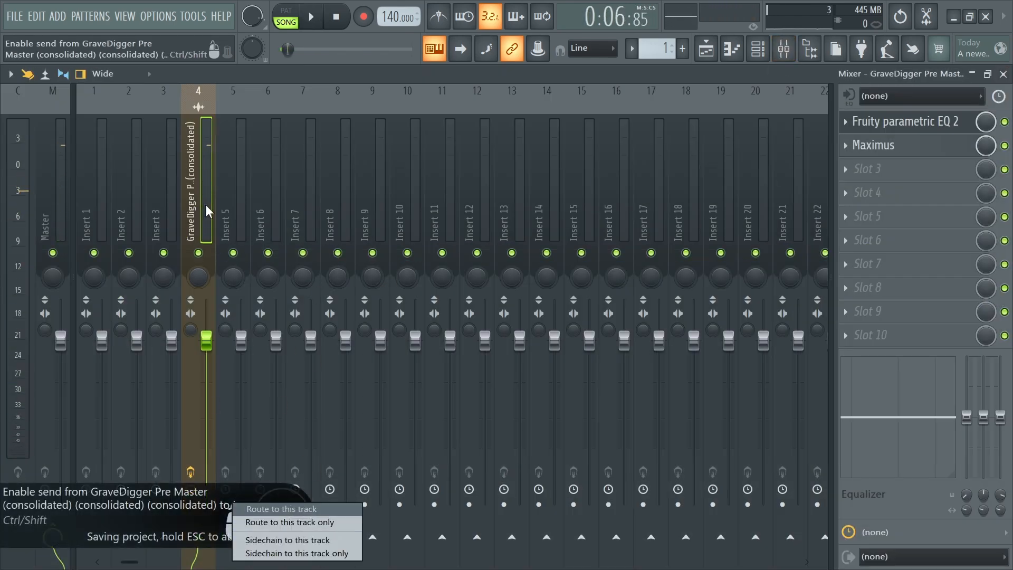
left_click(306, 521)
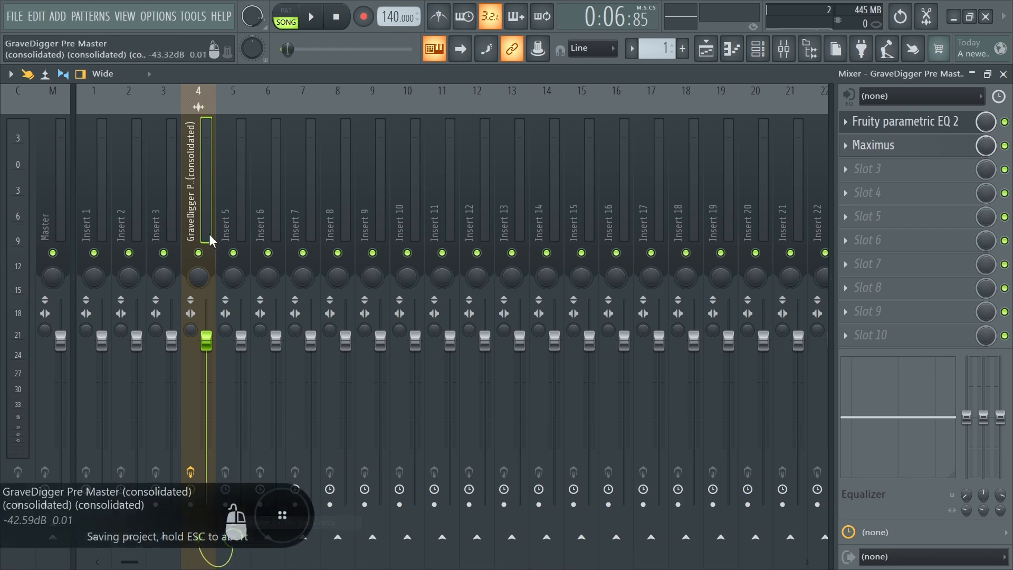
Load the Pre Master Chain mixer state onto Insert 5 and open the parametric EQ in its second slot.
right_click(227, 185)
mouse_move(274, 185)
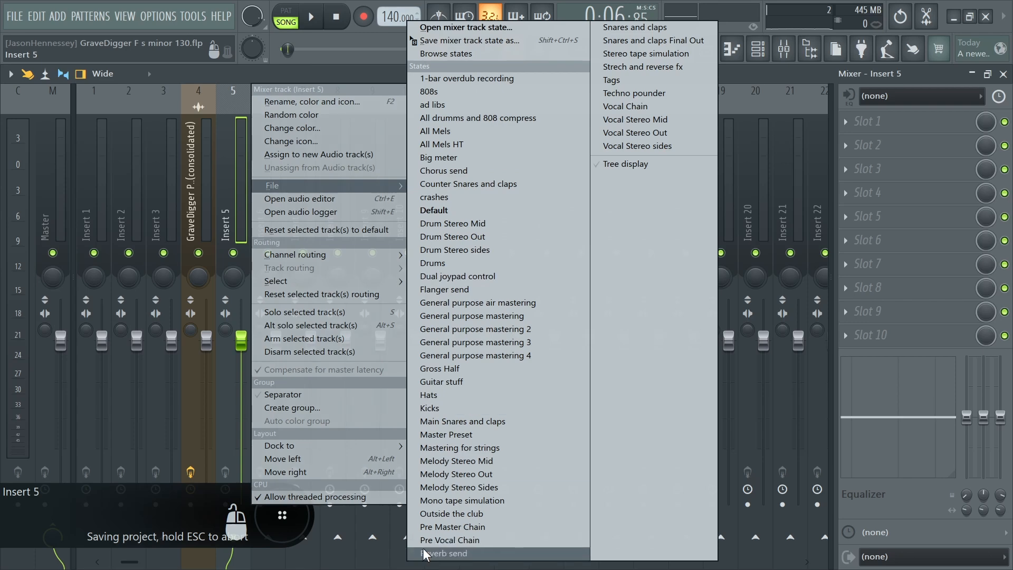
left_click(452, 528)
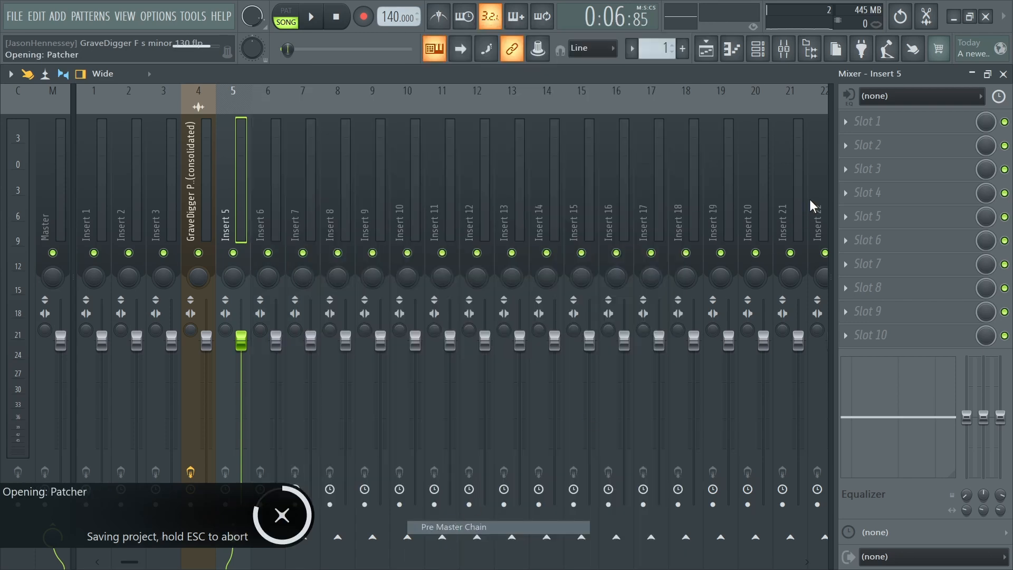
left_click(918, 147)
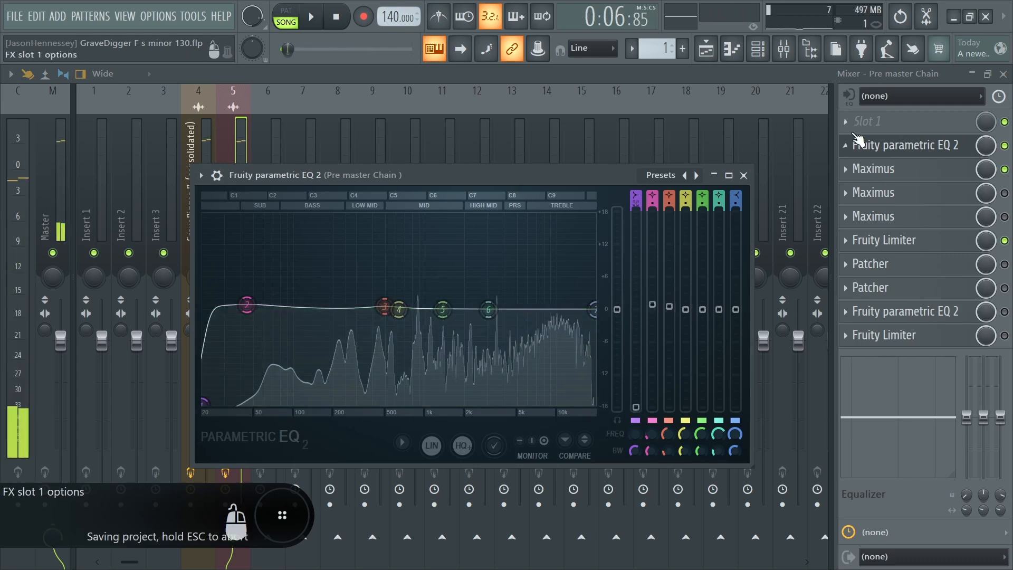
Add a Fruity Parametric EQ 2 to the empty first slot of the Pre master Chain track.
left_click(896, 128)
left_click(511, 534)
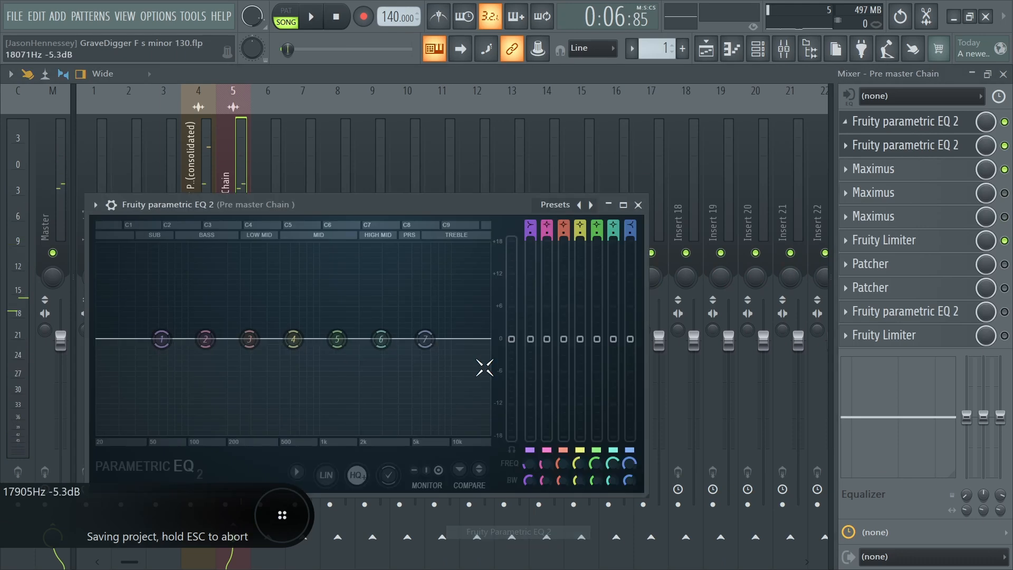
left_click_drag(480, 205, 588, 158)
During playback, cut narrow dips in the new EQ with band 5 at 1440 Hz by -3.0 dB and with band 6 higher up.
key("space")
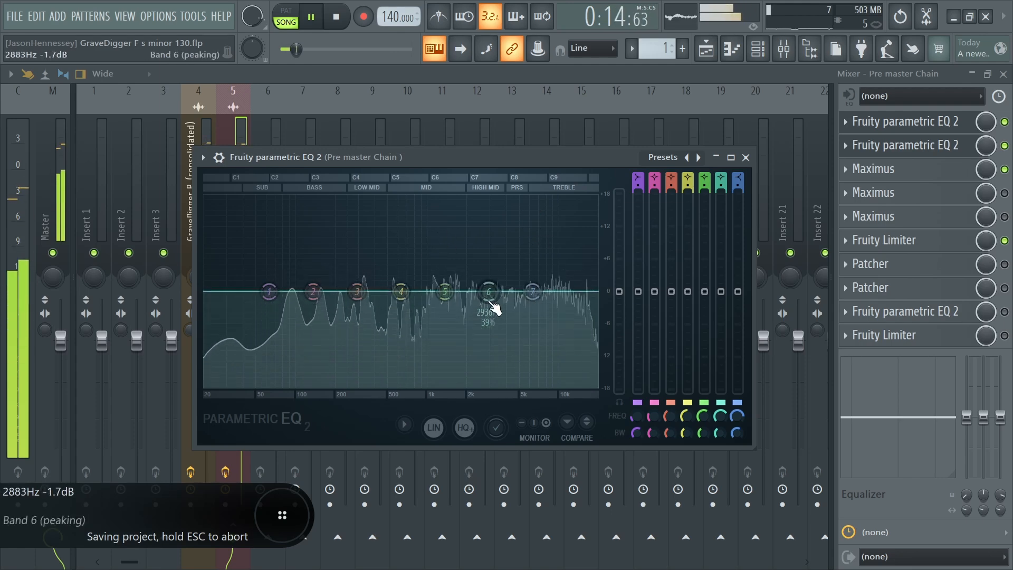
left_click_drag(492, 300, 511, 305)
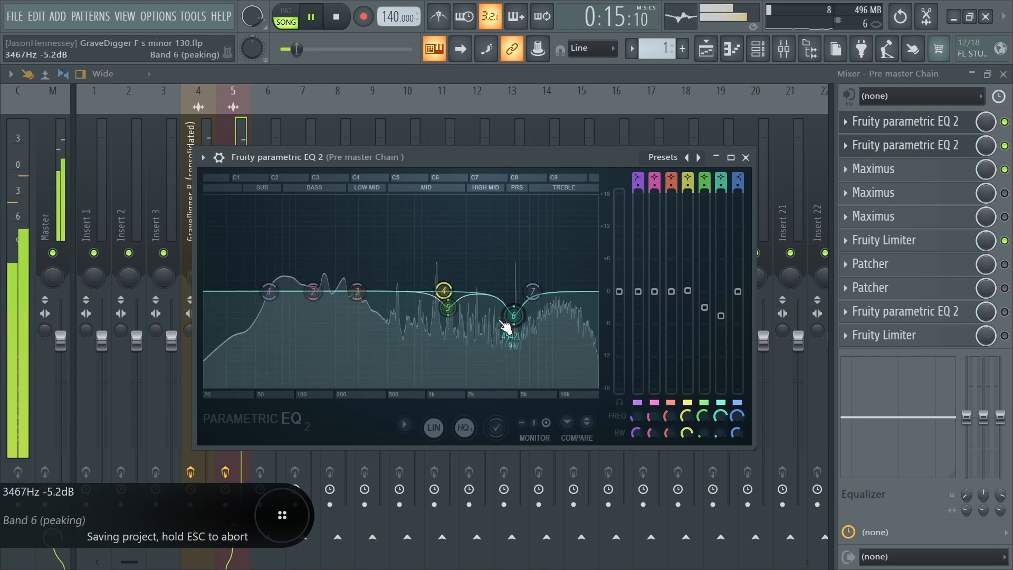
key("space")
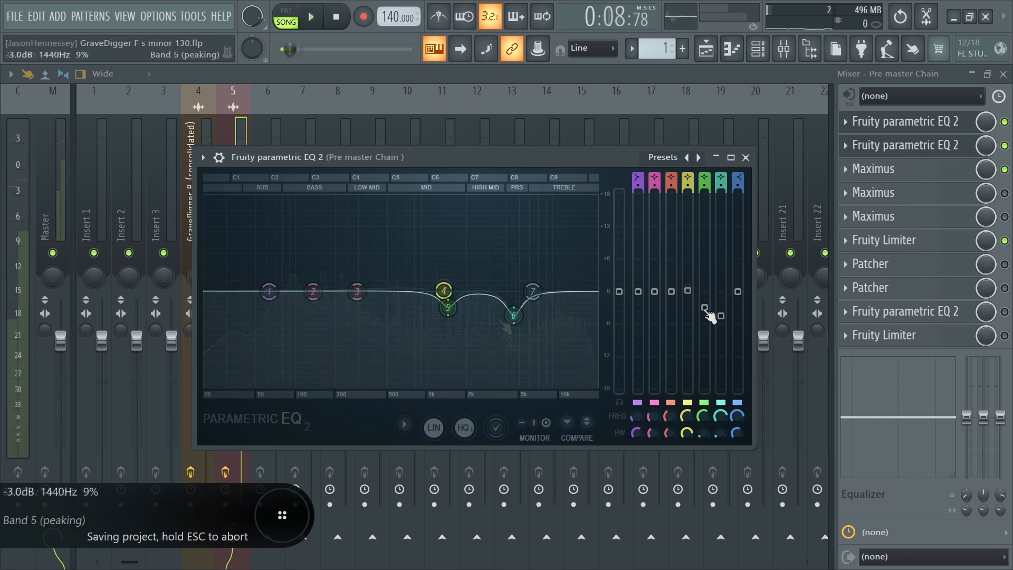
Soften the band 5 and band 6 cuts in the Pre master Chain EQ, easing band 6 at 4542 Hz to -3.0 dB, and check during playback.
left_click_drag(706, 309, 705, 296)
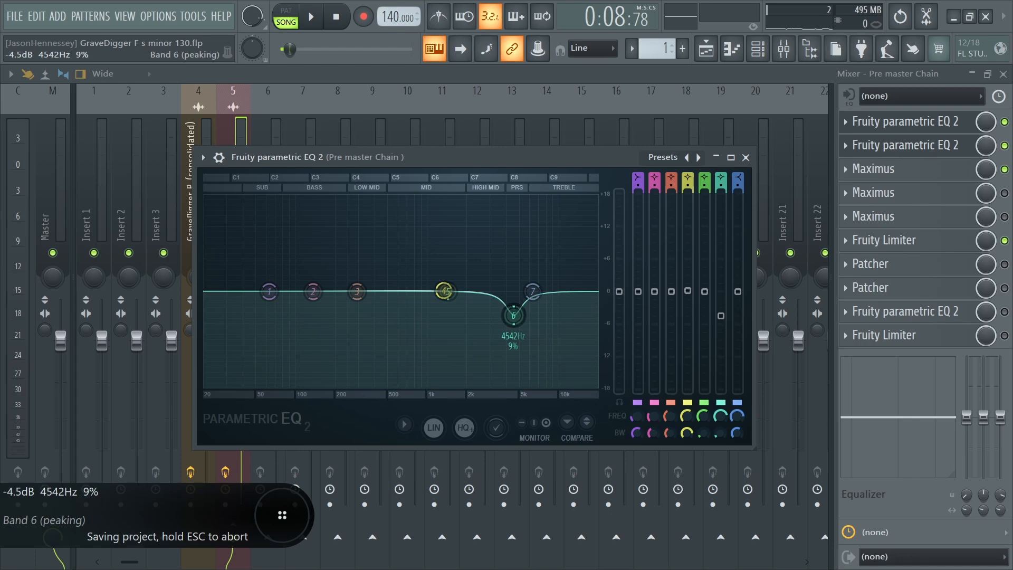
left_click_drag(710, 299, 721, 308)
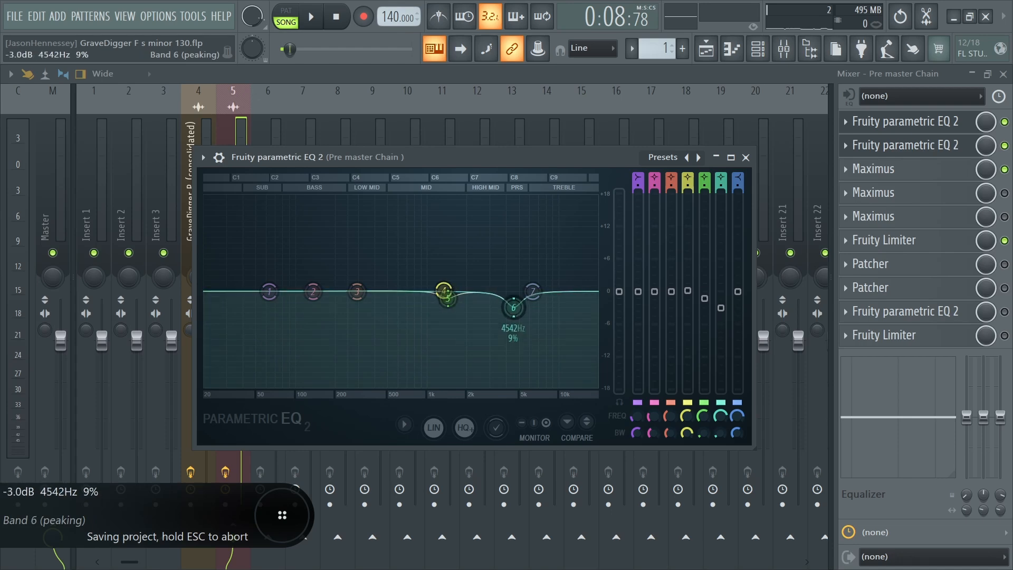
key("space")
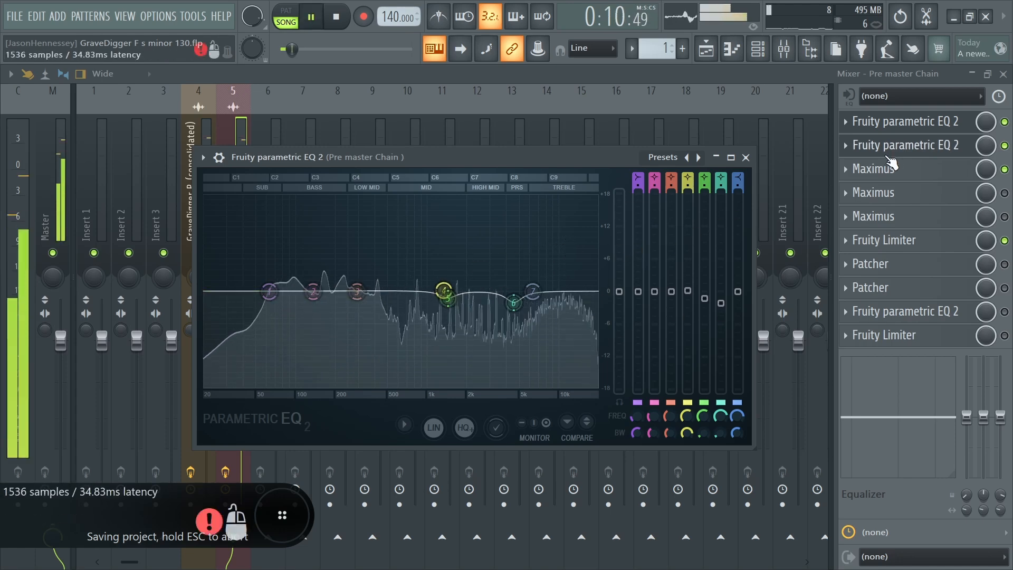
key("space")
left_click_drag(560, 159, 605, 282)
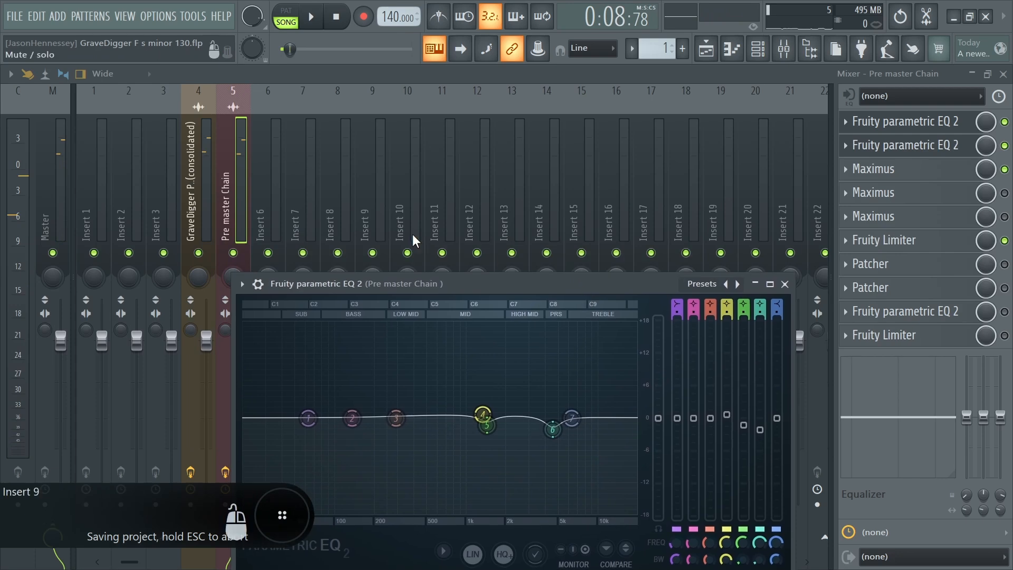
Add a Fruity Parametric EQ 2 to slot 3 of the GraveDigger mixer track and cut narrow dips with bands 5 and 6 during playback.
left_click(199, 174)
left_click(905, 177)
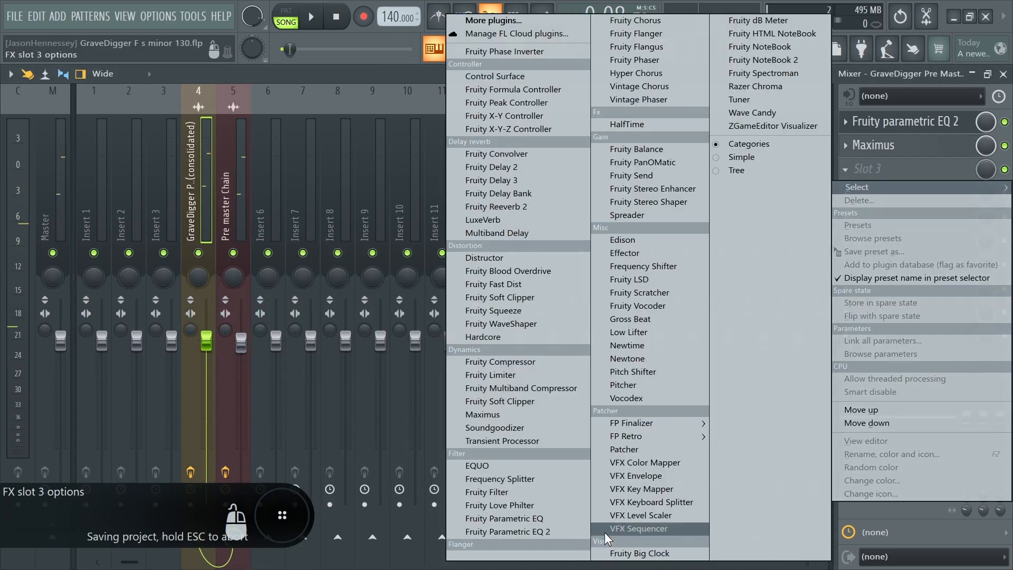
left_click(566, 532)
key("space")
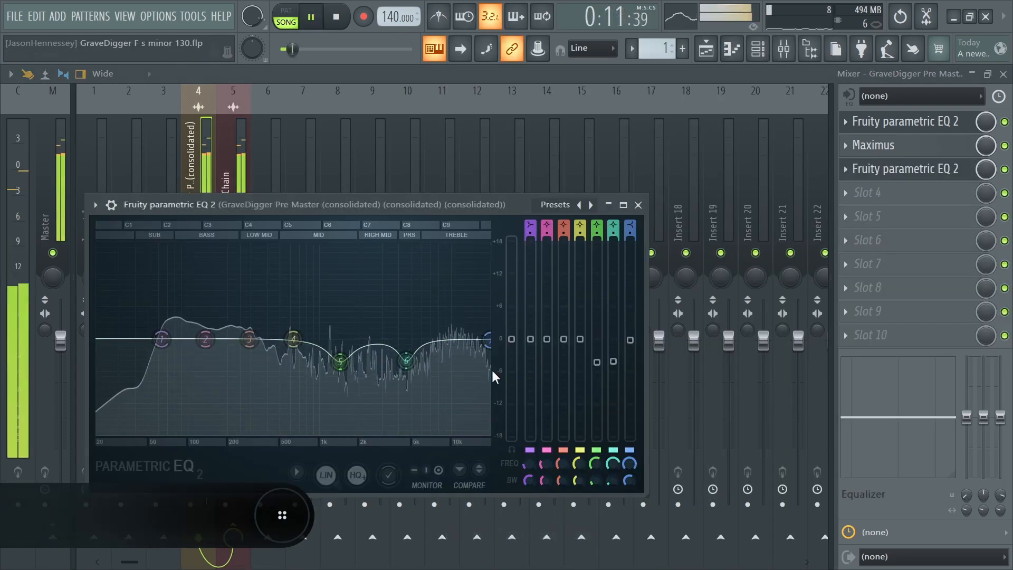
key("space")
Set the mix level of the GraveDigger track's slot 3 EQ to 0% and create an automation clip for it.
left_click_drag(986, 169, 986, 211)
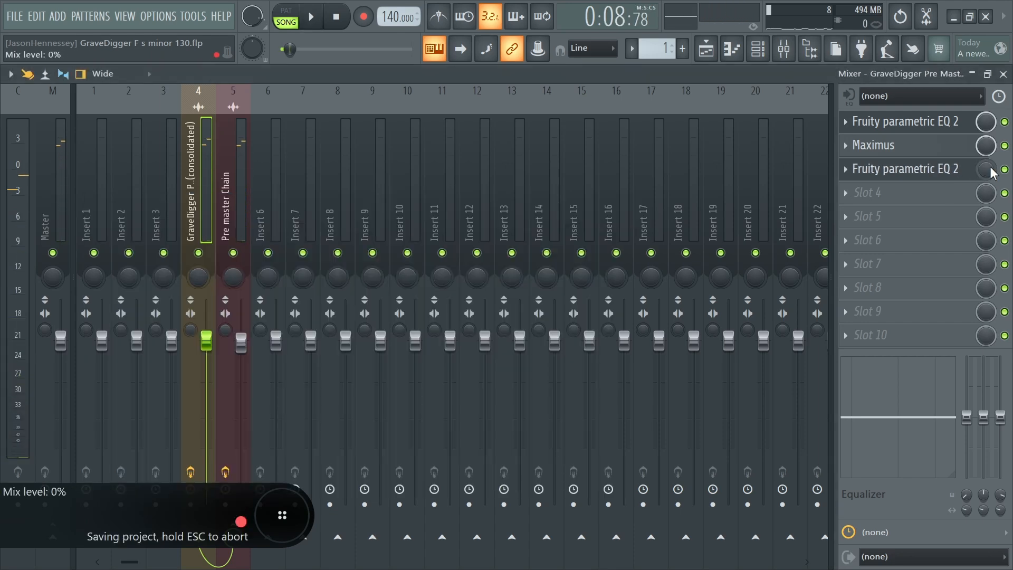
right_click(986, 169)
left_click(926, 268)
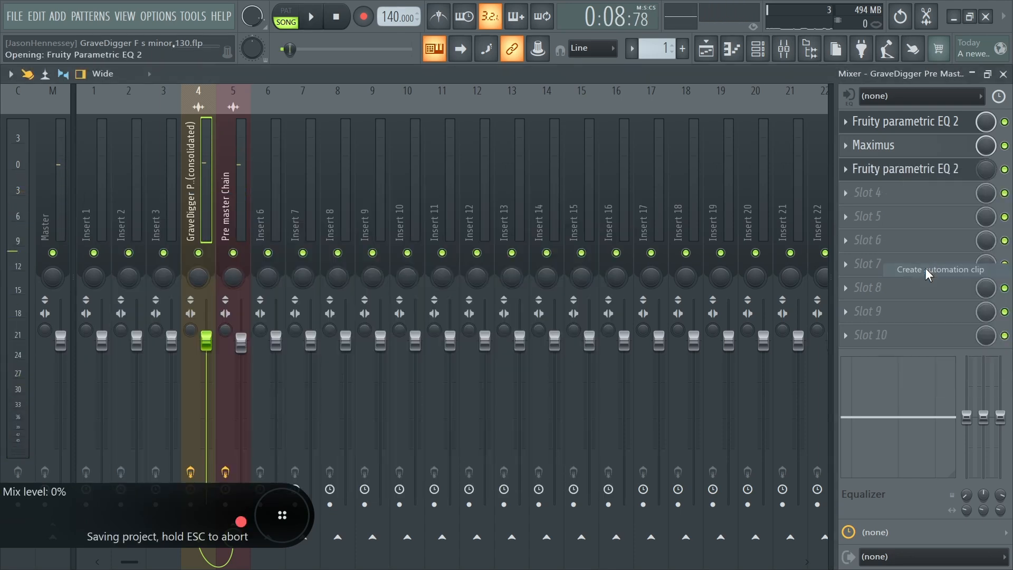
In the playlist, shape the new EQ mix level automation on Track 12 to fall to zero just before bar 6, checking it during playback.
left_click(706, 48)
left_click_drag(280, 351, 373, 533)
scroll(383, 488, "down", 5)
scroll(224, 525, "up", 4)
scroll(545, 368, "up", 3)
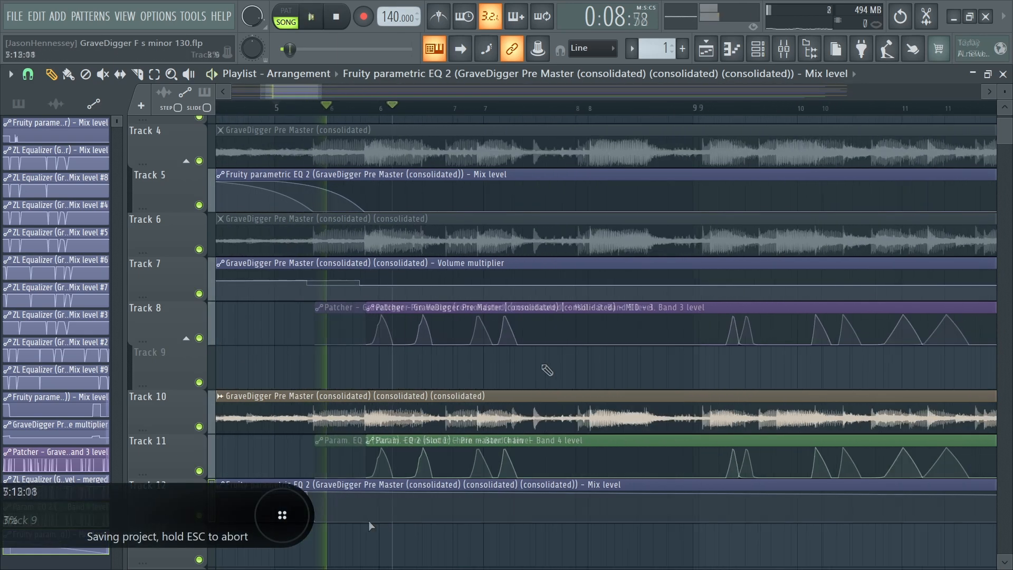
key("space")
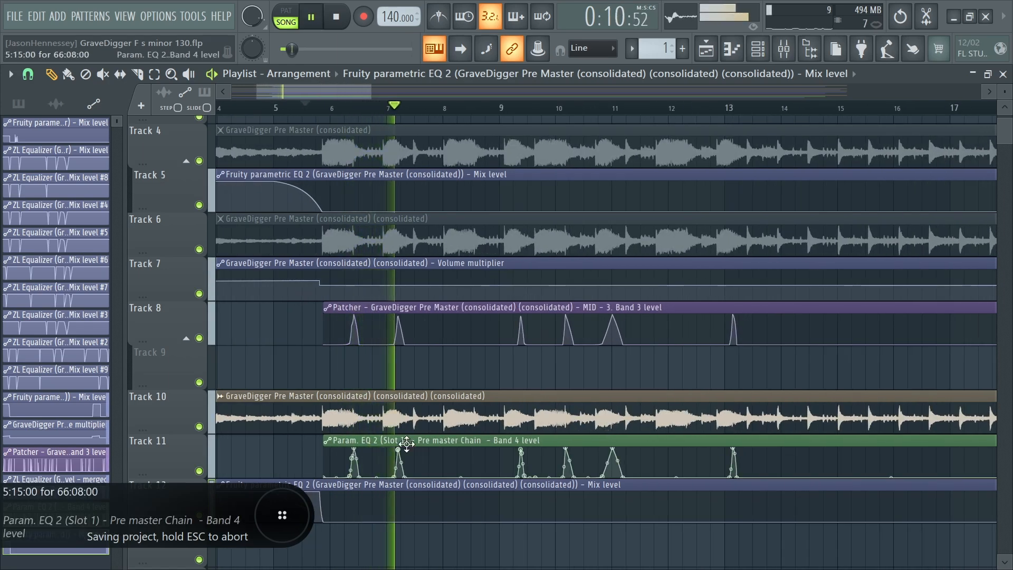
scroll(422, 468, "down", 2)
scroll(423, 468, "up", 3)
key("space")
Raise the Track 12 mix level automation to about 29% at 10:09:06 and play it from bar 9.
left_click_drag(386, 523, 384, 517)
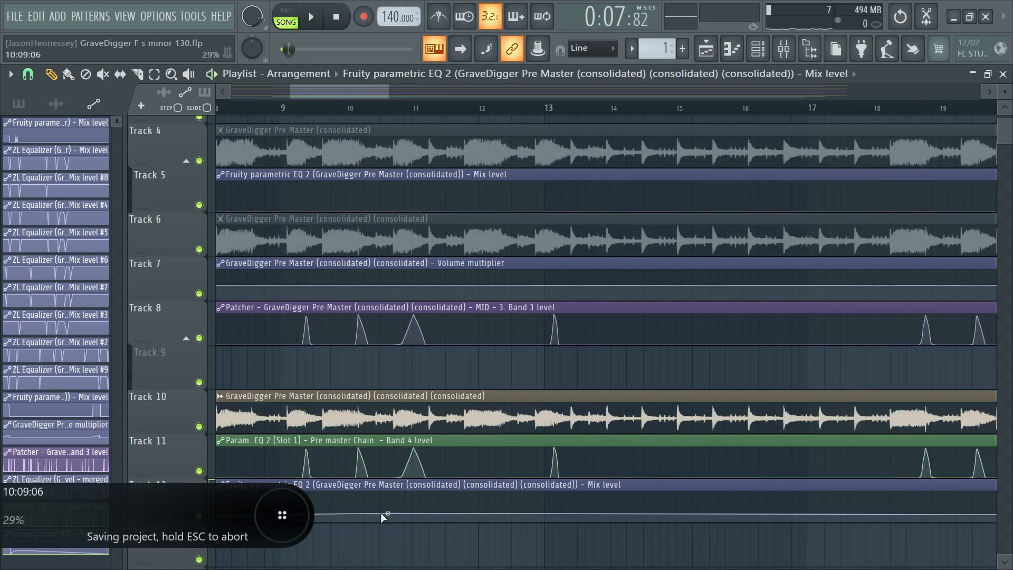
key("space")
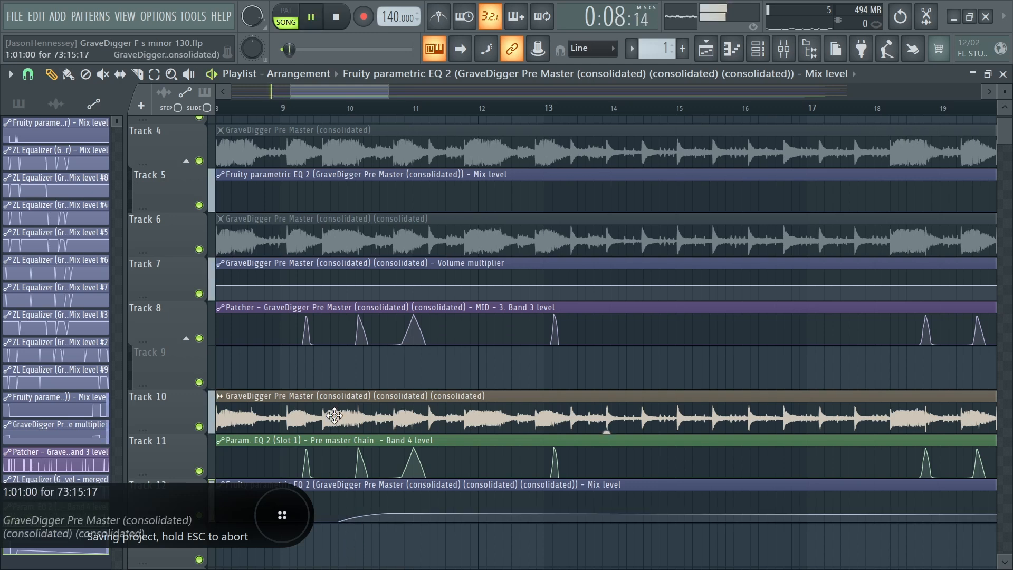
left_click(301, 108)
scroll(405, 567, "up", 2)
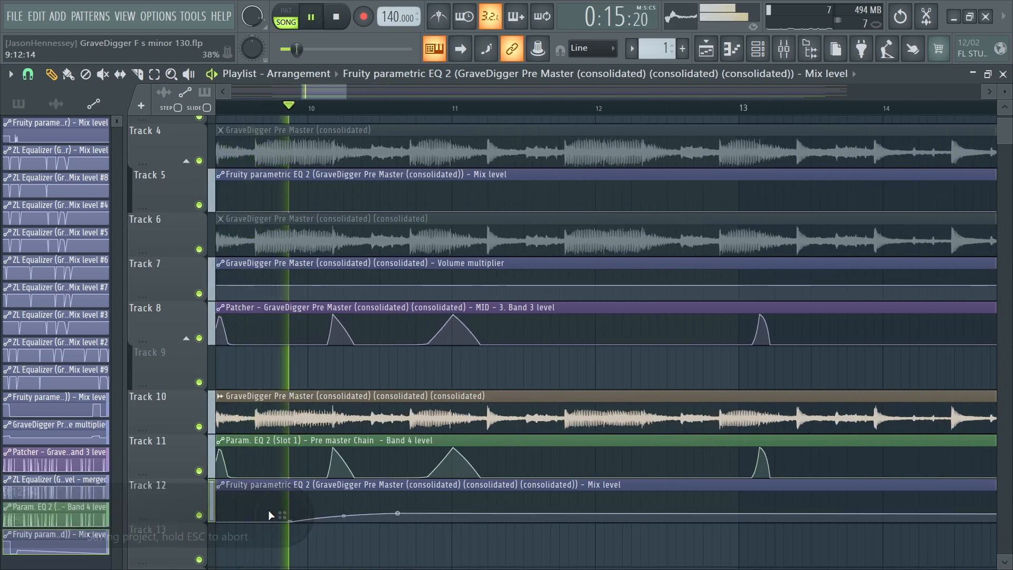
Add a mix level peak of about 57% at 9:13:14 on Track 12, with a dip near bar 10 and further peaks before bar 11.
key("space")
scroll(312, 516, "up", 2)
left_click(280, 504)
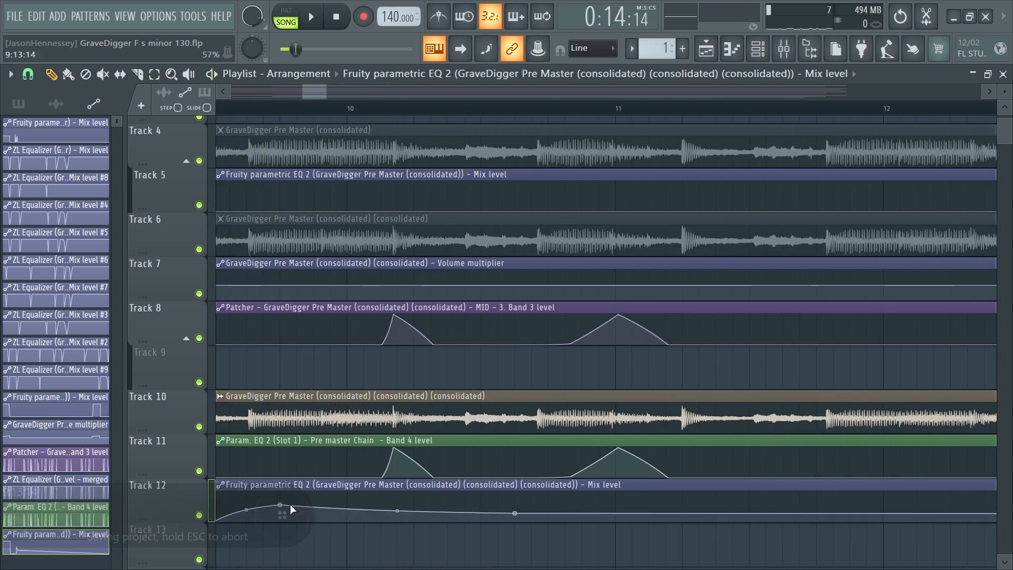
left_click_drag(318, 516, 347, 521)
key("space")
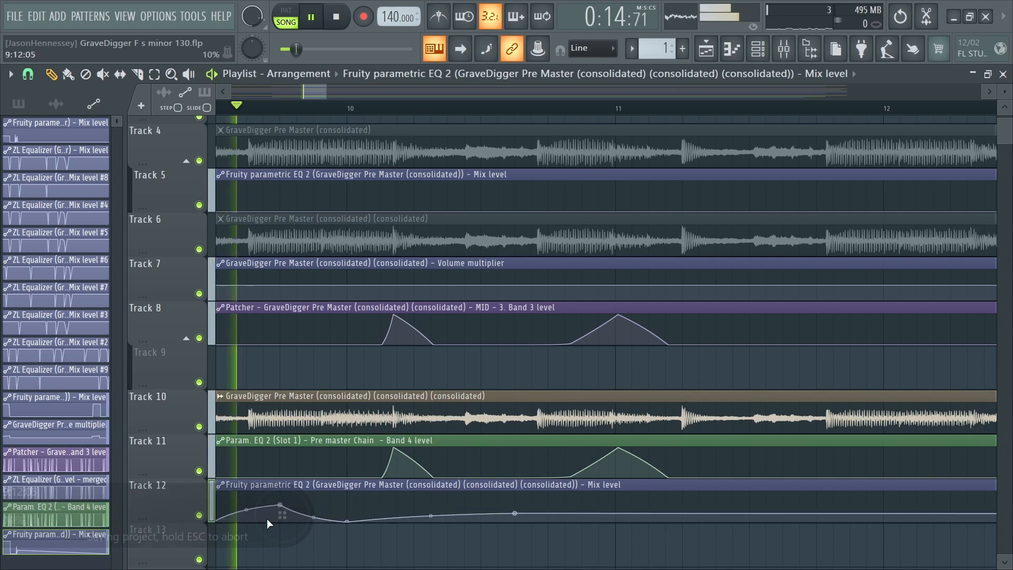
key("space")
key("space")
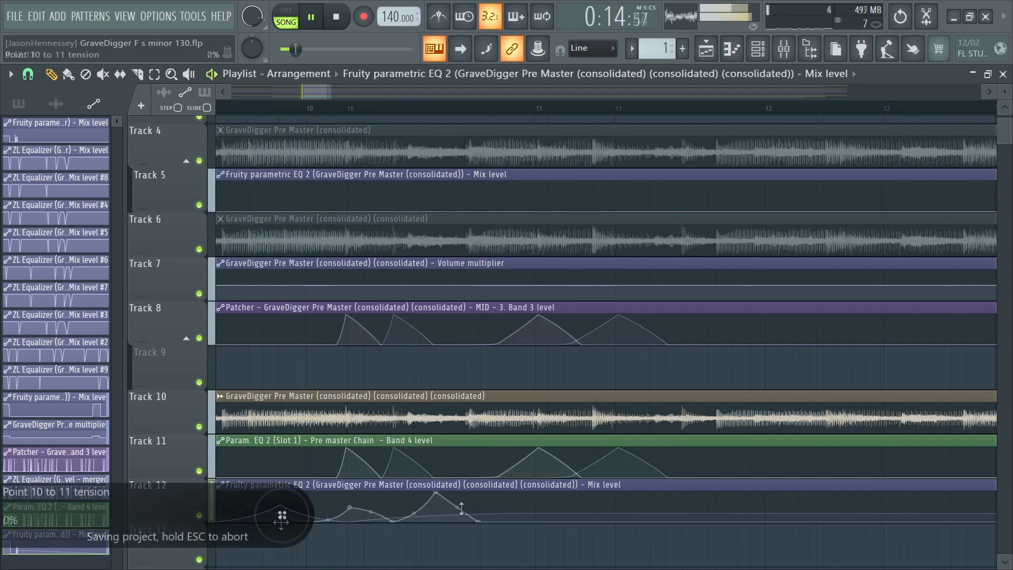
Extend the Track 12 automation with repeated mix level pulses up to about bar 14 and place a copy of the clip at 17:15:00.
scroll(346, 485, "down", 3)
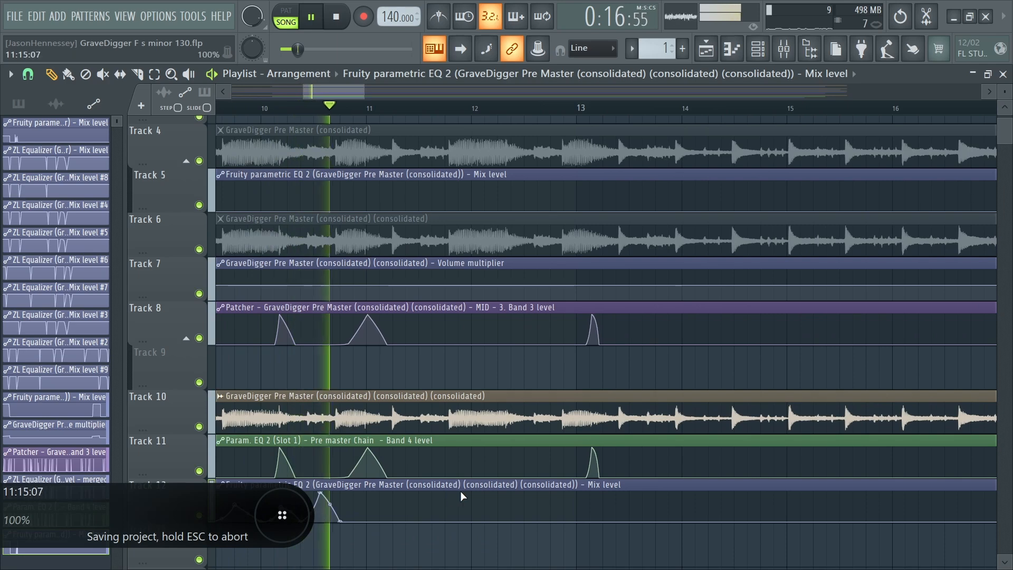
scroll(420, 496, "up", 2)
key("space")
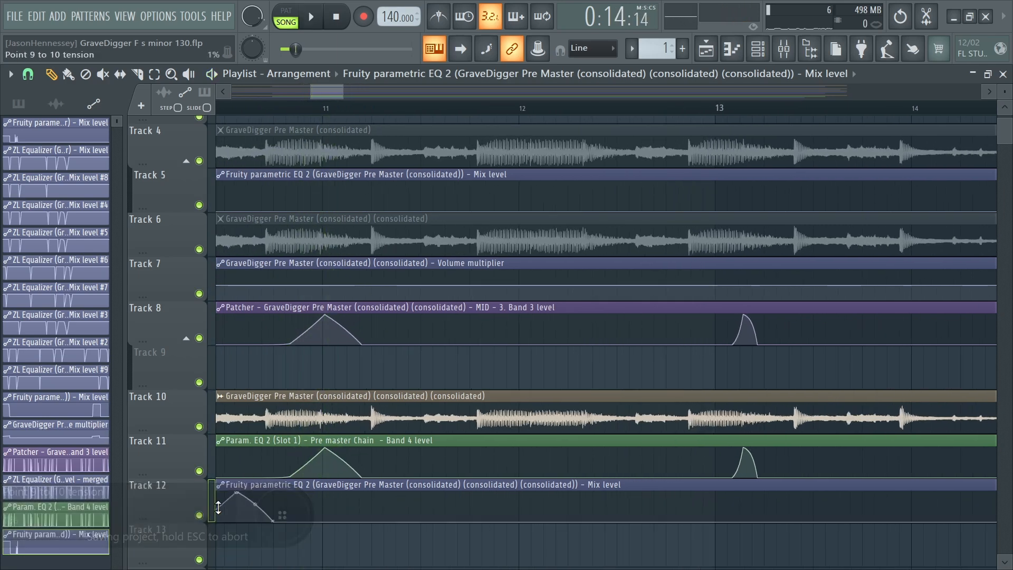
key("space")
scroll(296, 517, "down", 1)
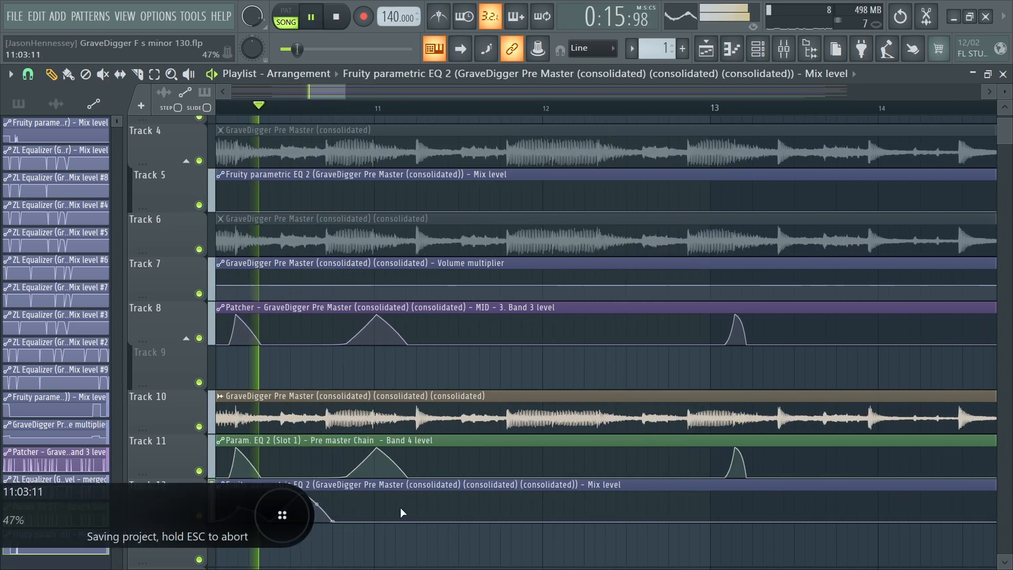
key("space")
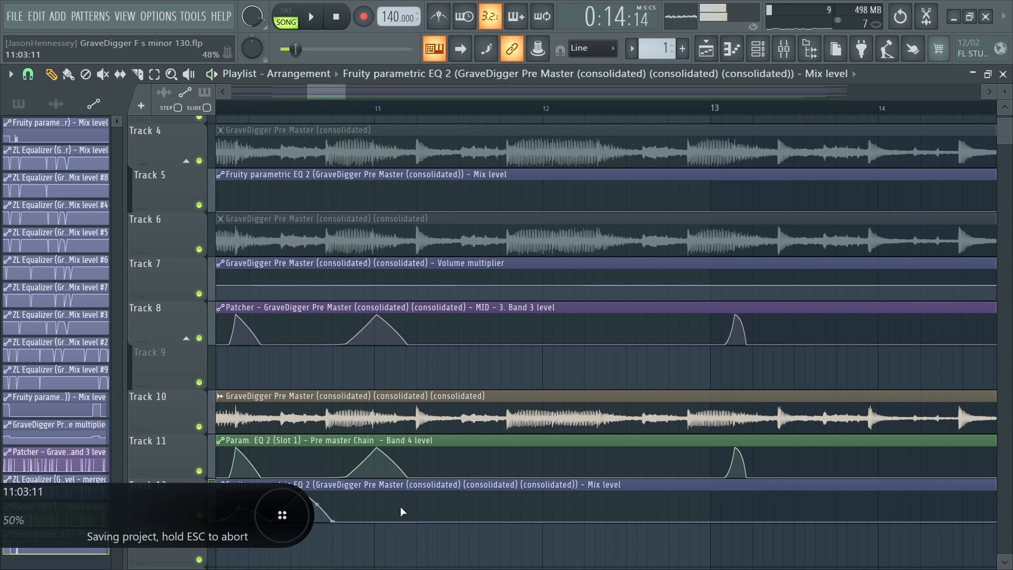
left_click_drag(400, 511, 599, 296)
scroll(401, 511, "down", 3)
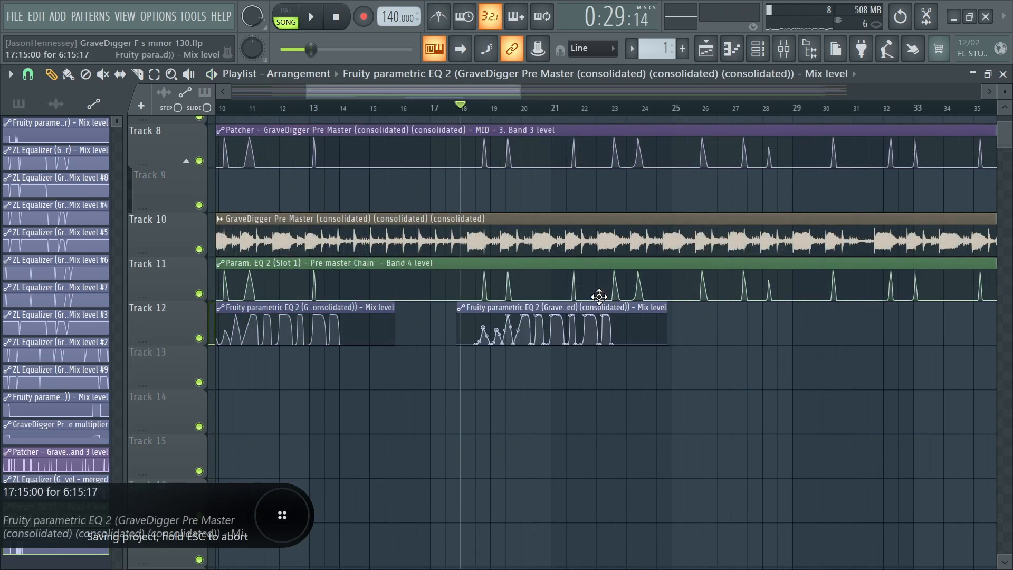
Nudge the copied mix level clip to line up with the beat and place further copies along Track 12 up to about bar 63.
scroll(310, 322, "up", 5)
key("space")
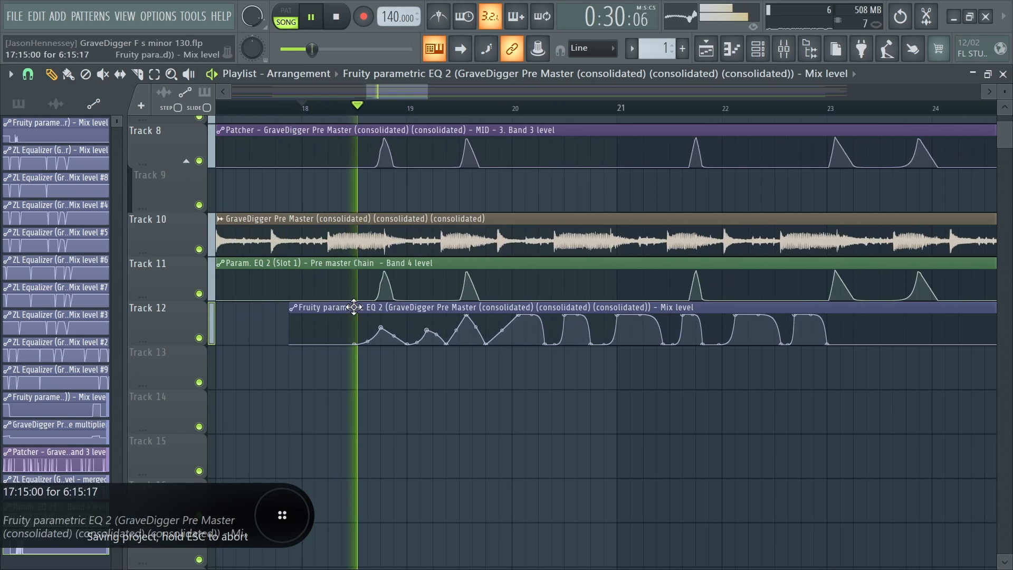
key("space")
left_click_drag(354, 307, 380, 307)
key("space")
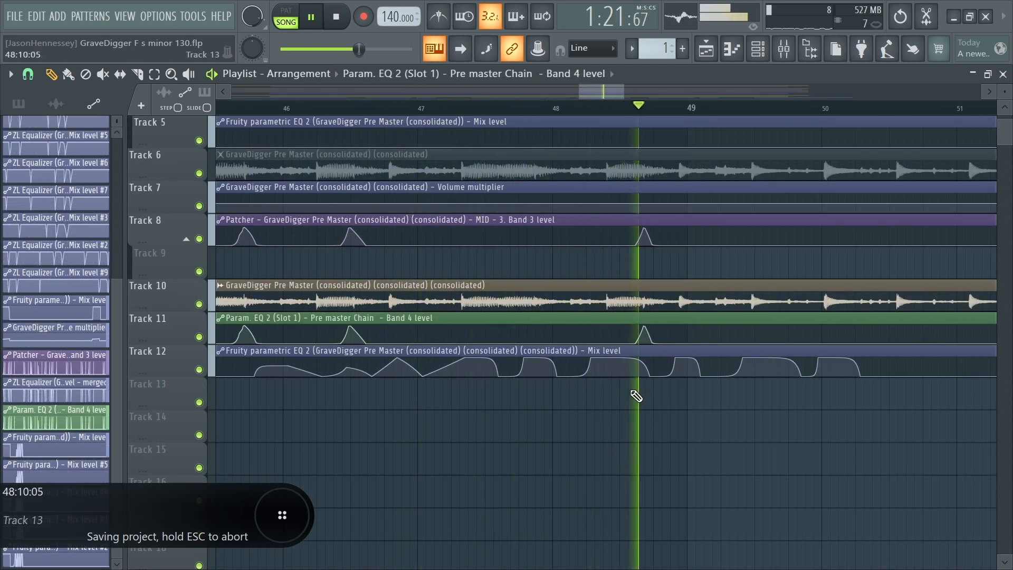
scroll(433, 414, "down", 3)
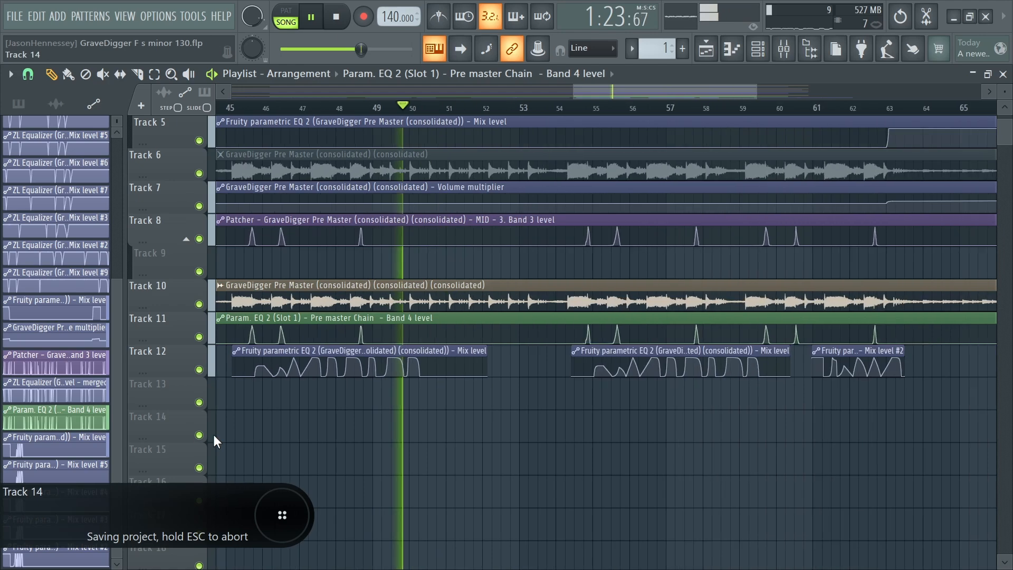
Delete Maximus from slot 3 of the Pre master Chain, switch off its active Fruity Limiter, and open the second-slot EQ during playback.
left_click(784, 49)
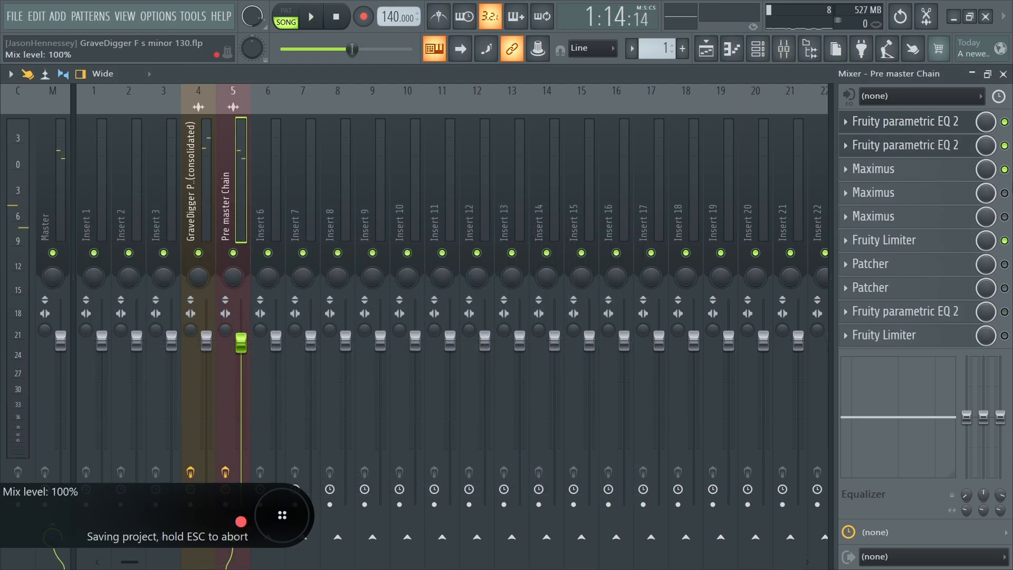
left_click(847, 169)
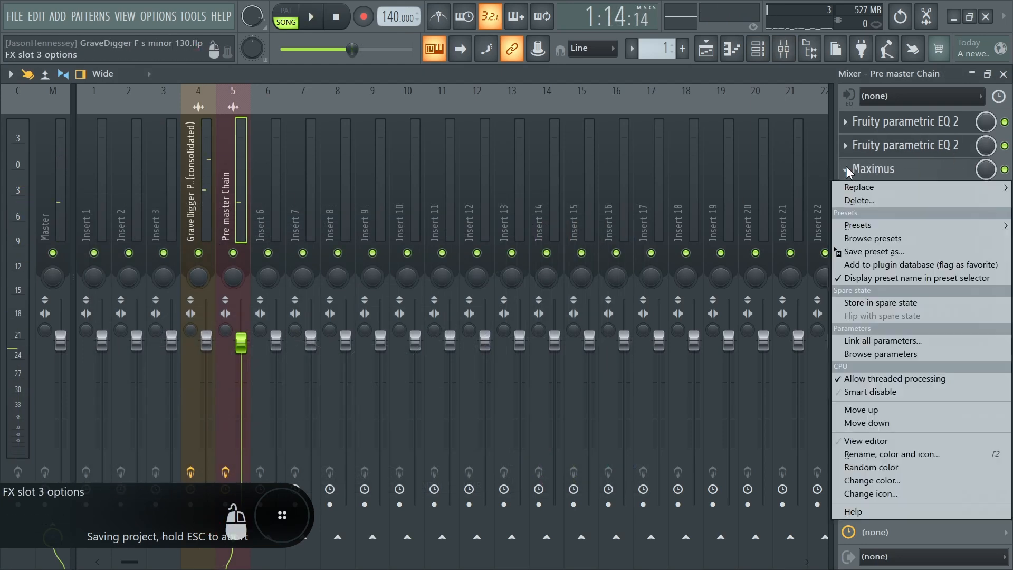
left_click(859, 200)
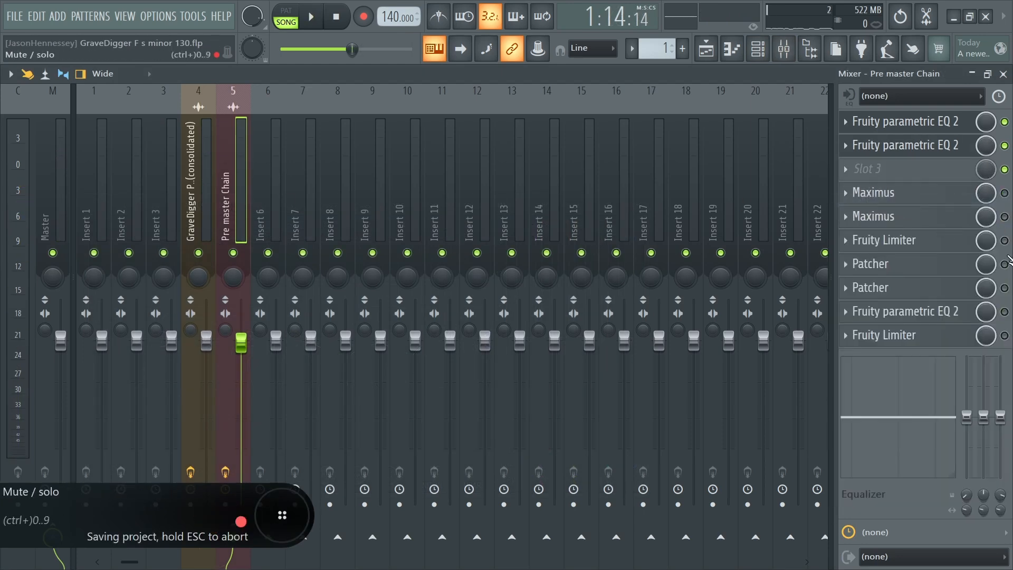
key("space")
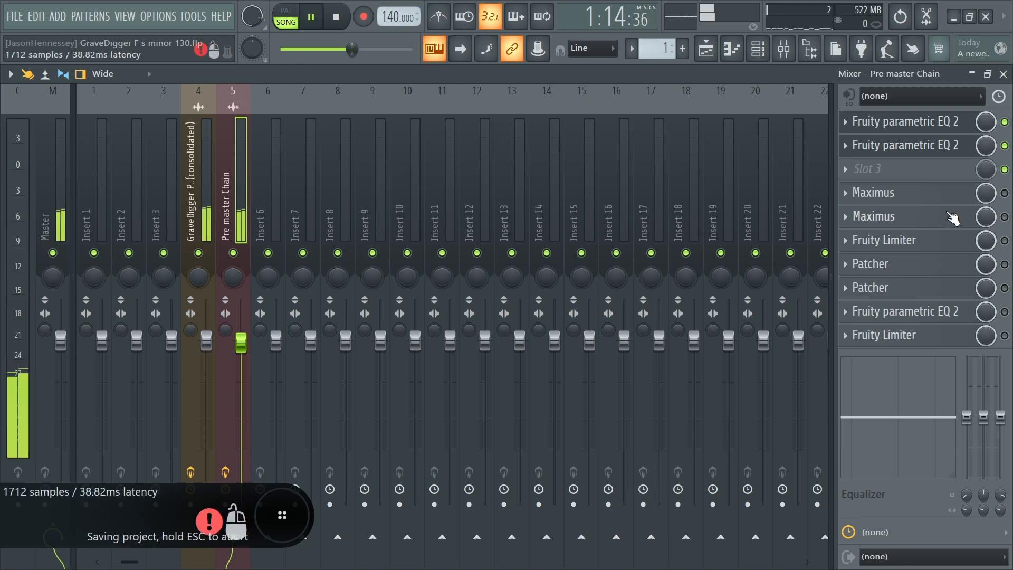
left_click(912, 144)
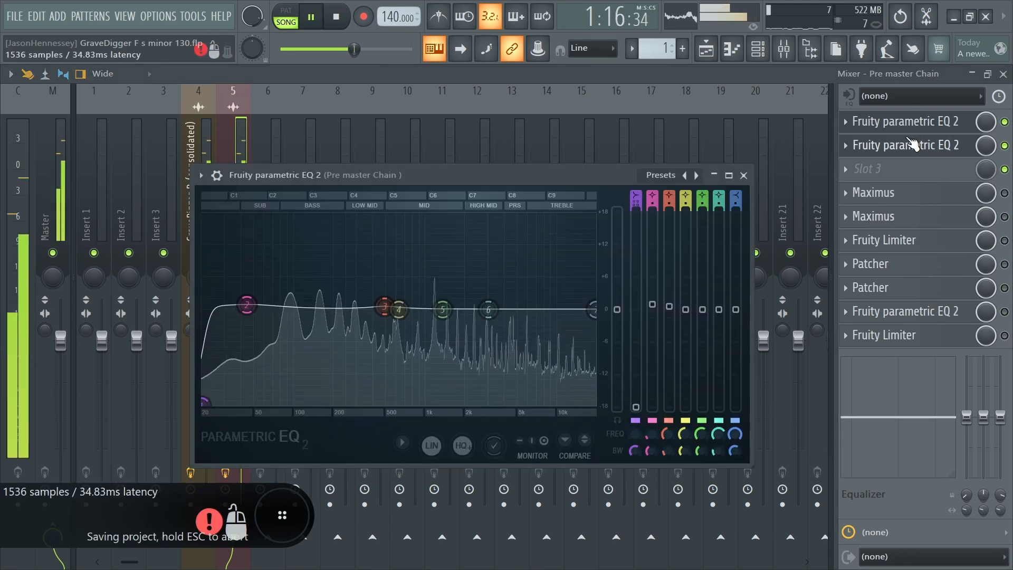
Consolidate the GraveDigger clip on Track 10 to a 16Bit int stereo WAV with insert effects enabled.
left_click(706, 50)
key("space")
left_click_drag(844, 290, 607, 247)
key("ctrl+r")
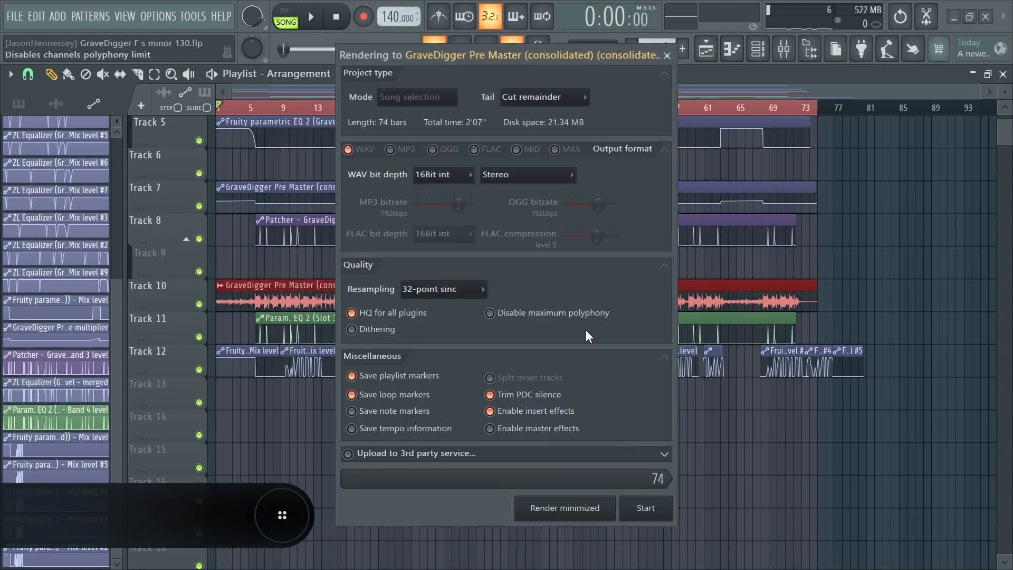
left_click(659, 507)
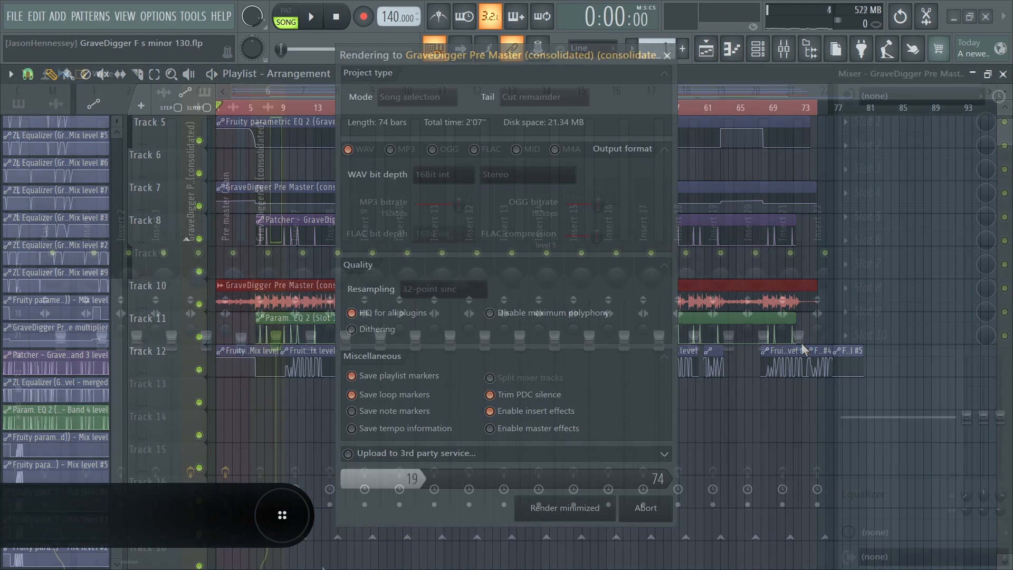
Route the newly consolidated GraveDigger mixer track 6 only to track 7 and reset mixer tracks 4 and 5 to default.
right_click(303, 537)
left_click(363, 521)
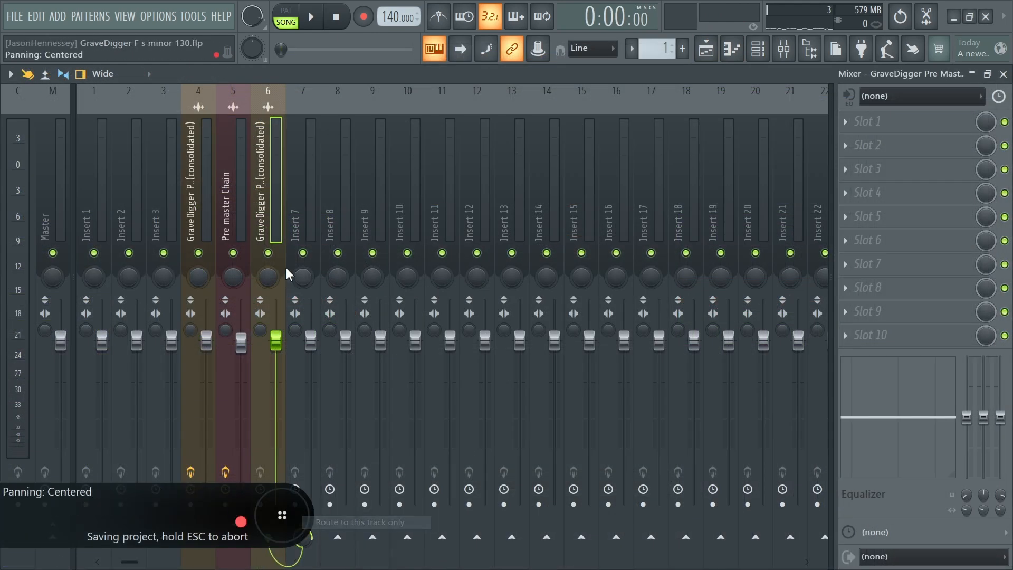
left_click(222, 197)
left_click(214, 197, "ctrl")
right_click(214, 197)
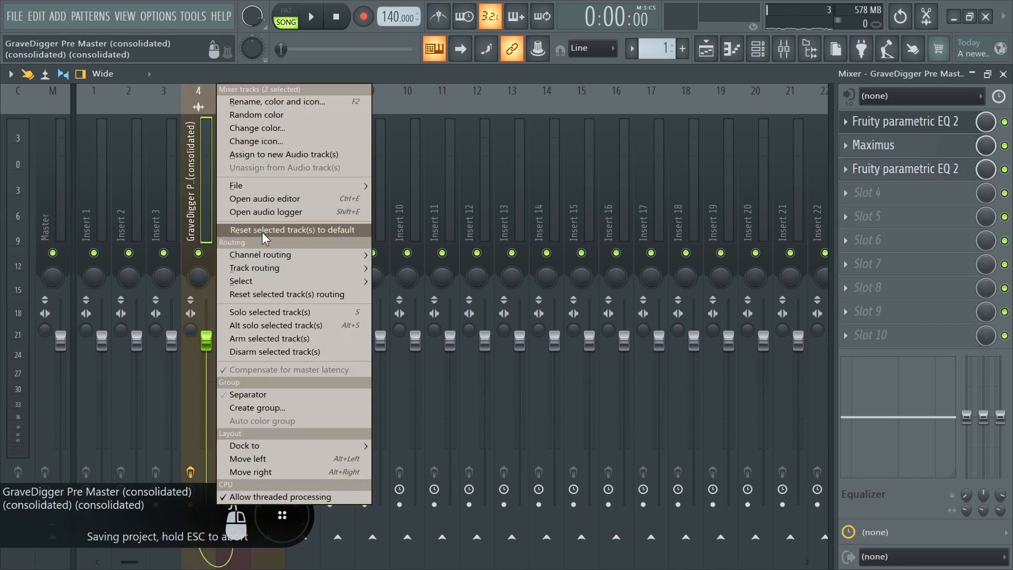
left_click(262, 230)
left_click(605, 336)
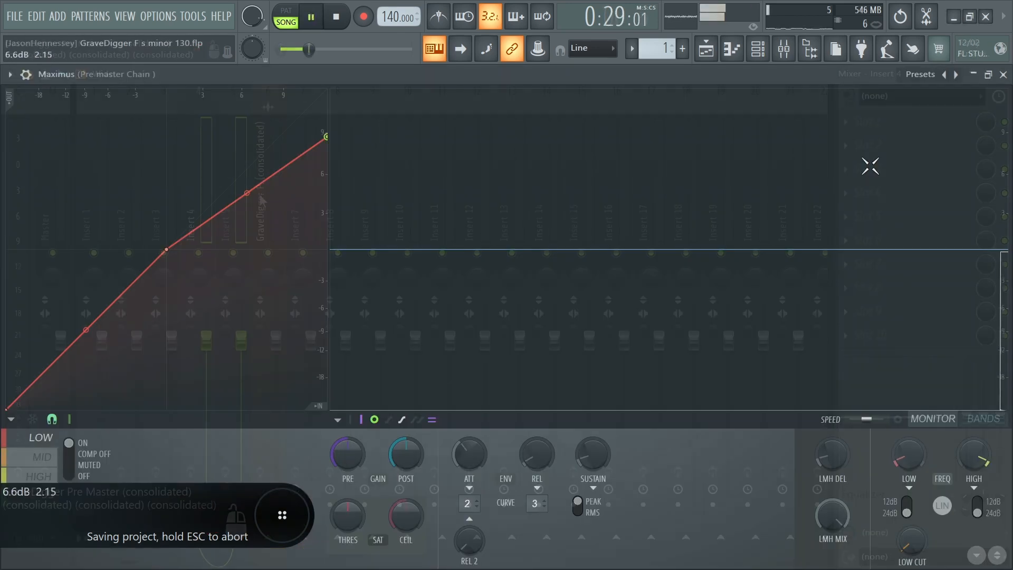
key("space")
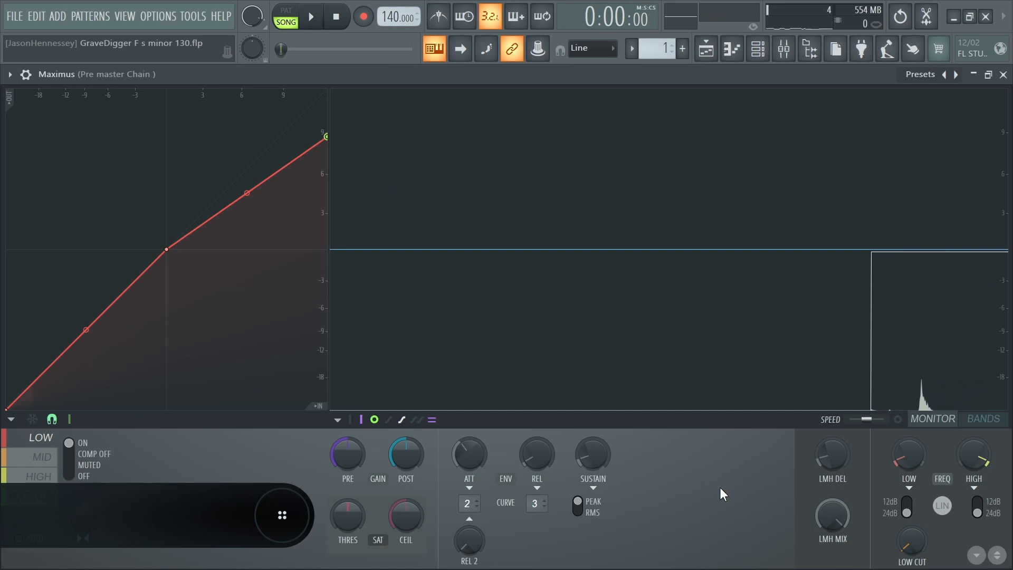
Examine how Maximus splits the frequency bands and compare the compression curves of its low and high bands.
key("ctrl+s")
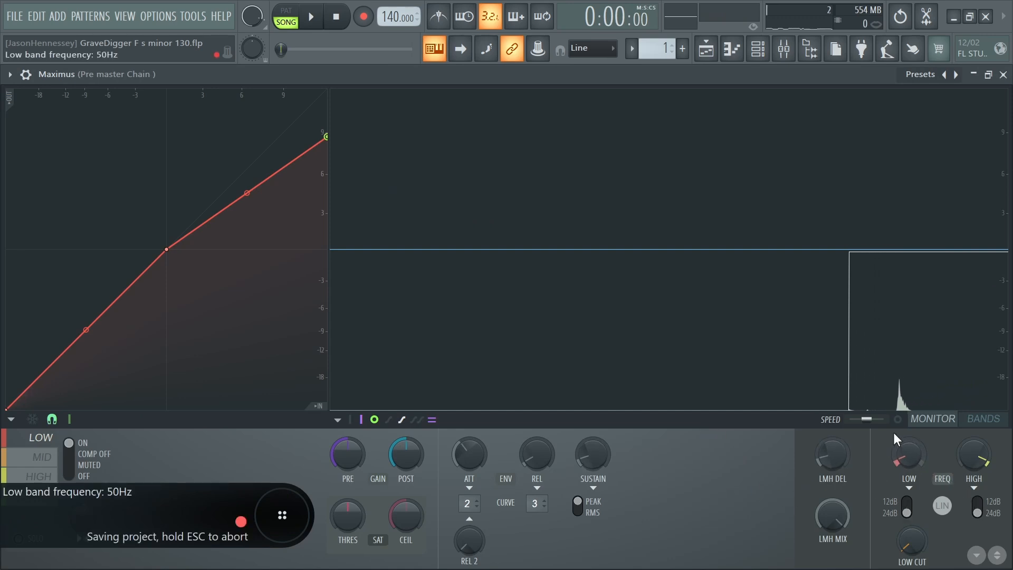
left_click(985, 419)
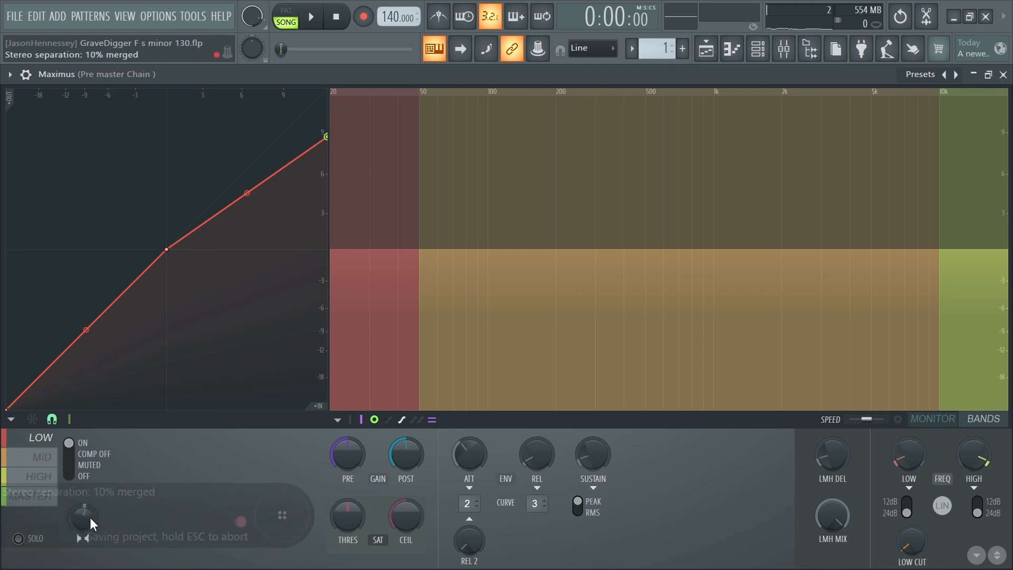
left_click(38, 478)
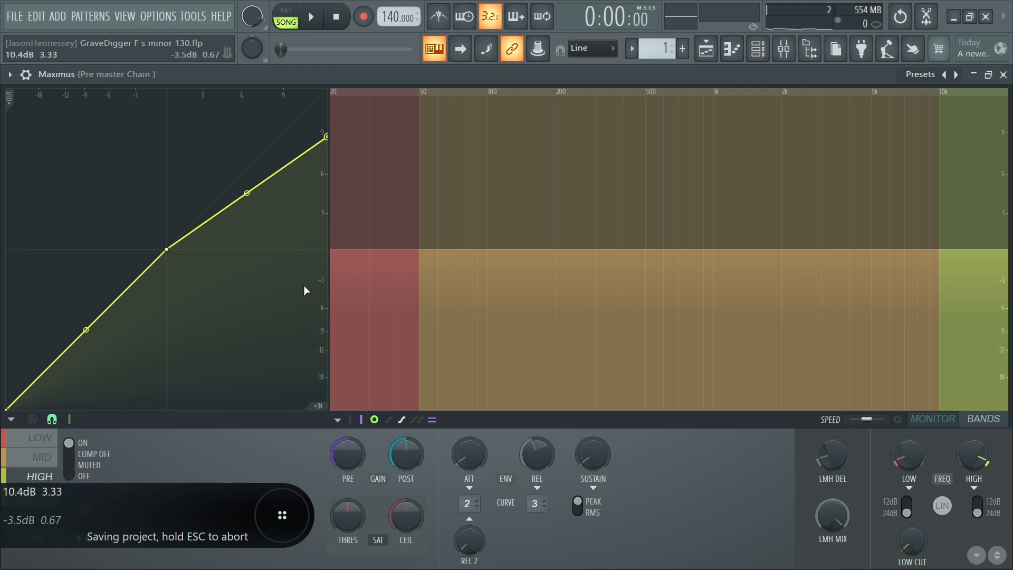
left_click(46, 444)
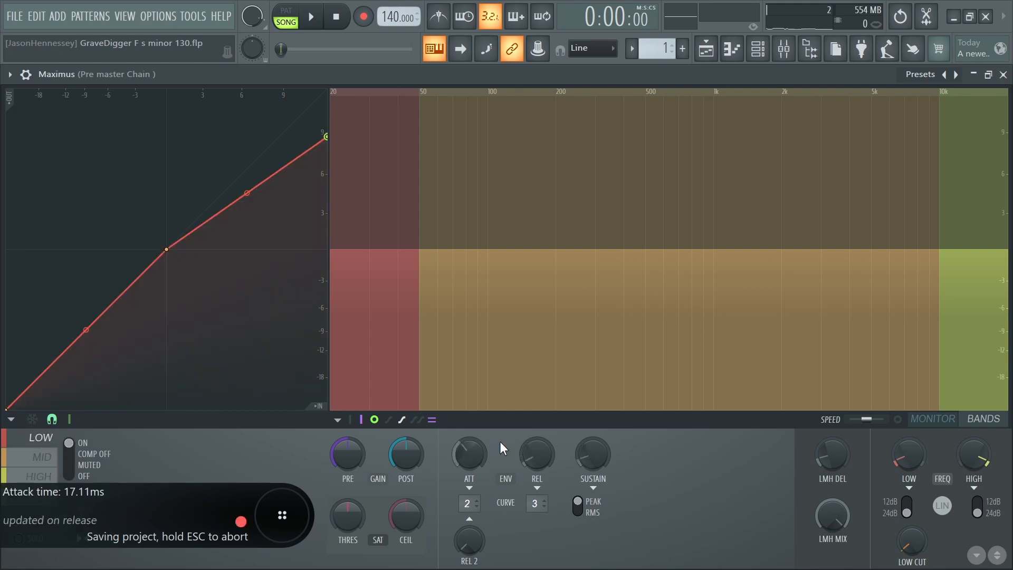
left_click(953, 420)
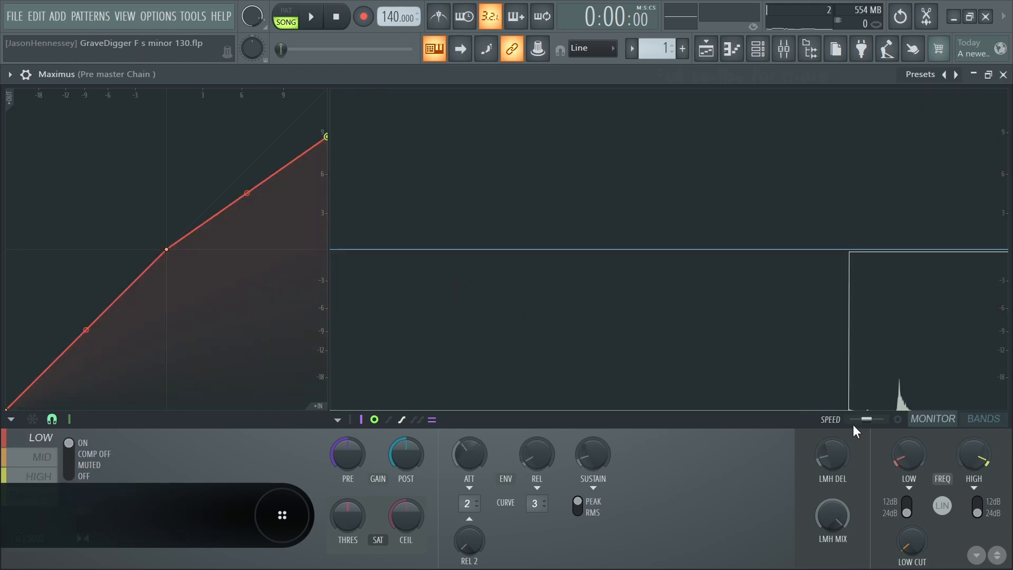
During playback, pull the low band's middle curve point down to about -18 dB, set its pre gain to 1.9 dB and adjust its post gain.
key("space")
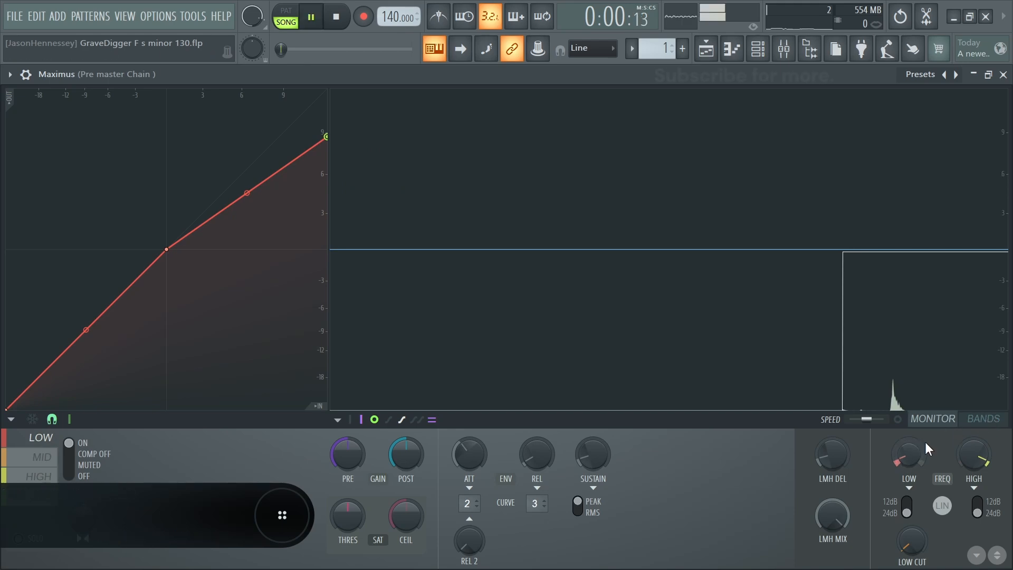
left_click(706, 48)
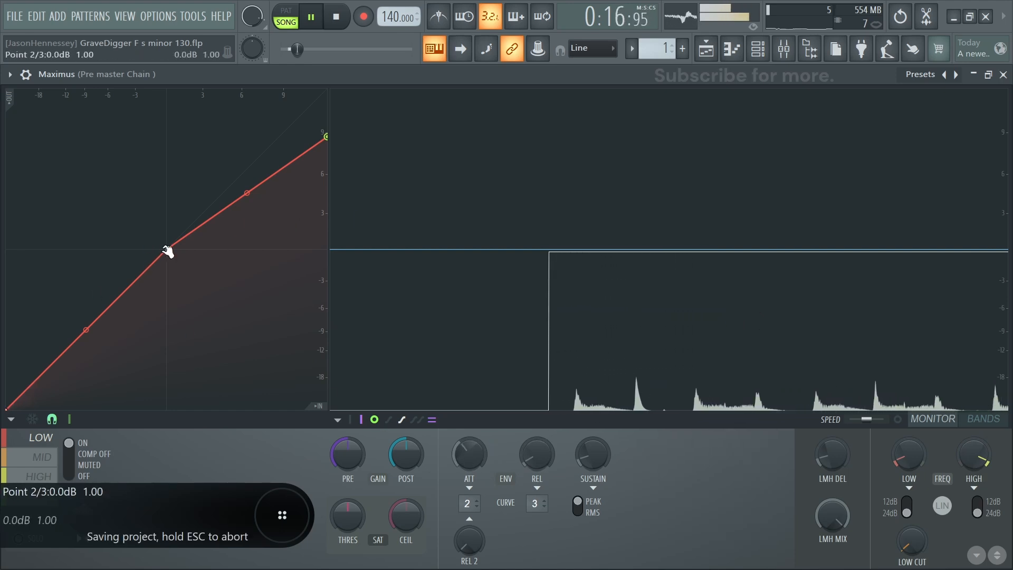
left_click_drag(167, 253, 40, 379)
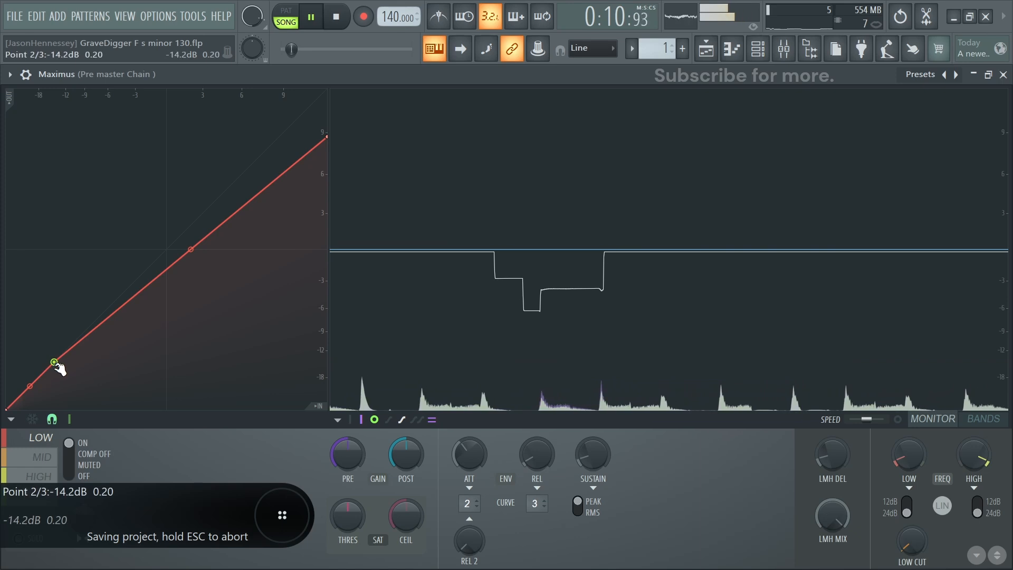
left_click_drag(55, 363, 38, 380)
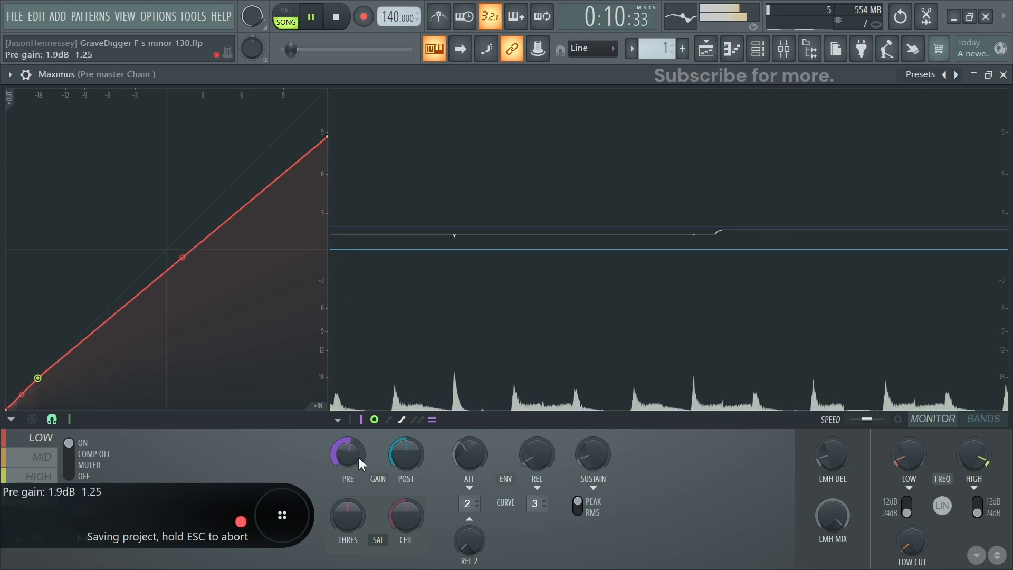
key("space")
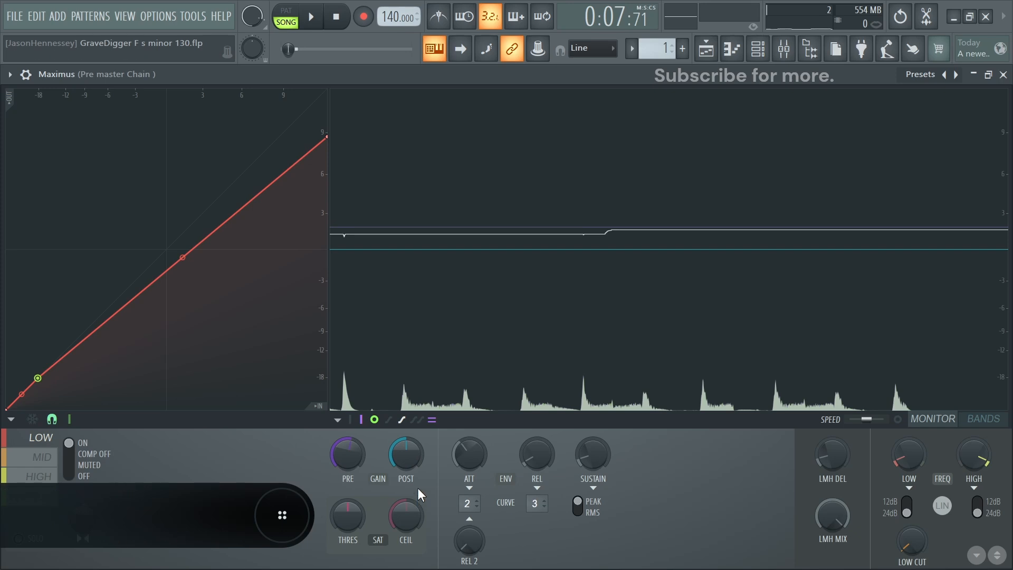
left_click_drag(407, 454, 406, 441)
key("space")
Review the mid band's curve and signal during playback and check the frequency range it covers.
left_click(41, 462)
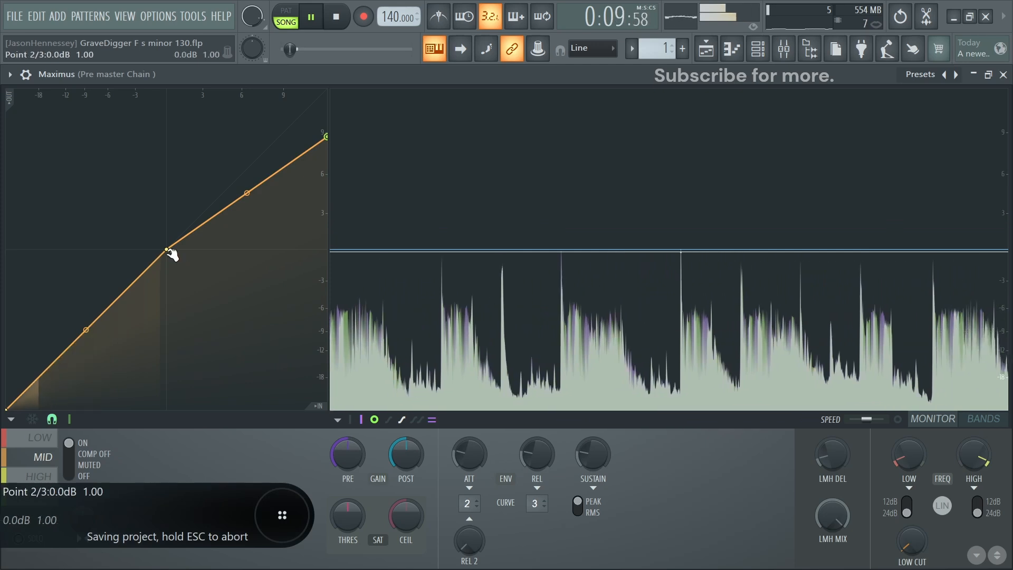
left_click(168, 250)
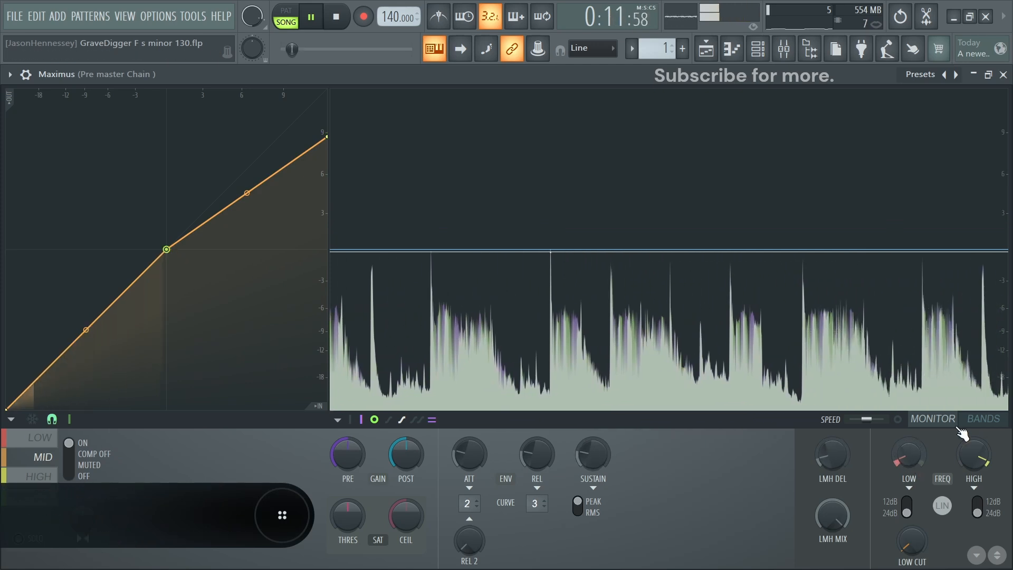
left_click(983, 419)
key("ctrl+s")
left_click(945, 418)
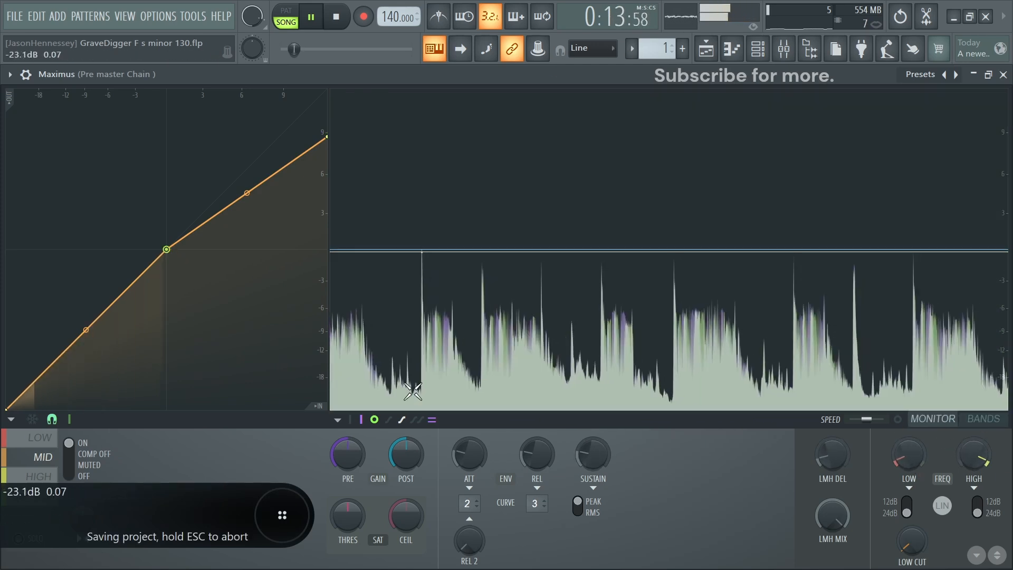
Pull the high band's middle curve point down to about -18 dB and set its post gain to about 0.3 dB.
left_click(39, 476)
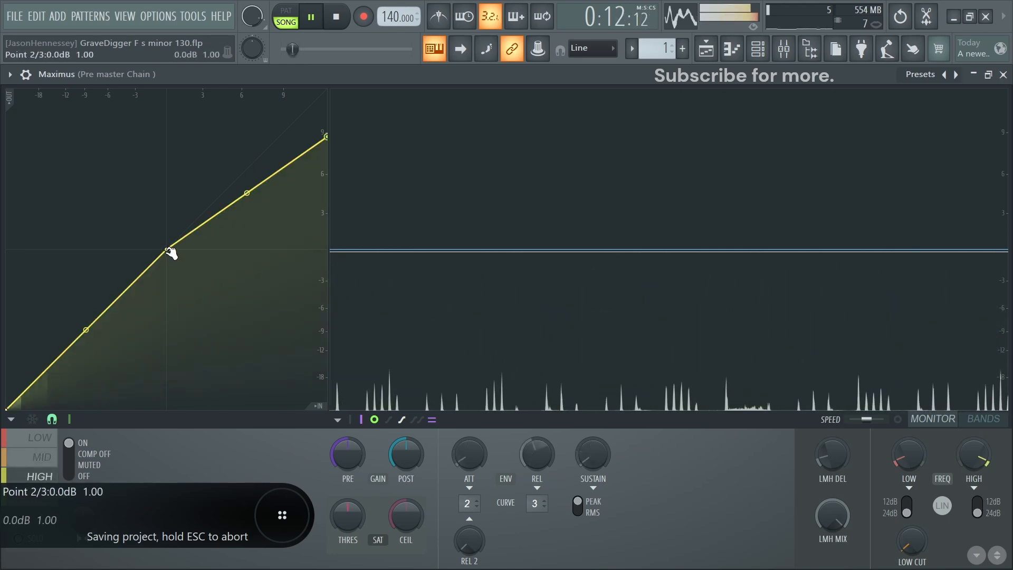
left_click(986, 420)
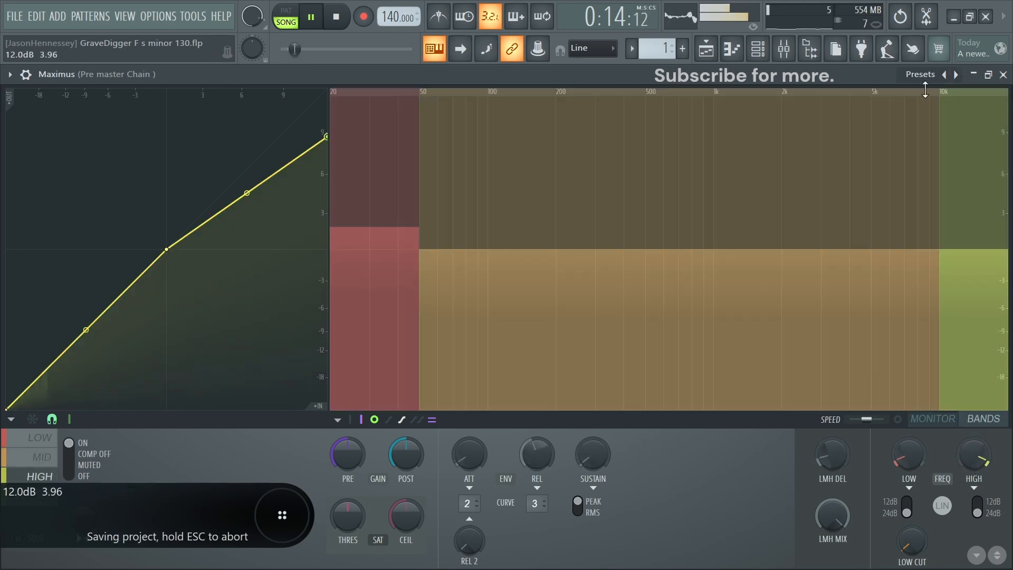
left_click(945, 419)
key("ctrl+s")
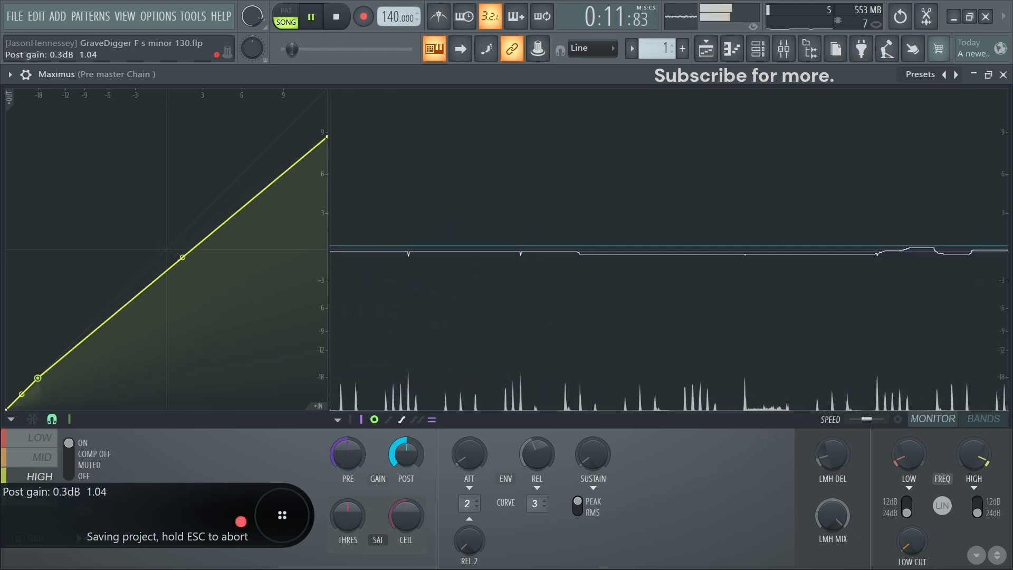
Slightly lower the middle point of the Maximus master band's curve, then stop playback and return to the mixer.
left_click(42, 497)
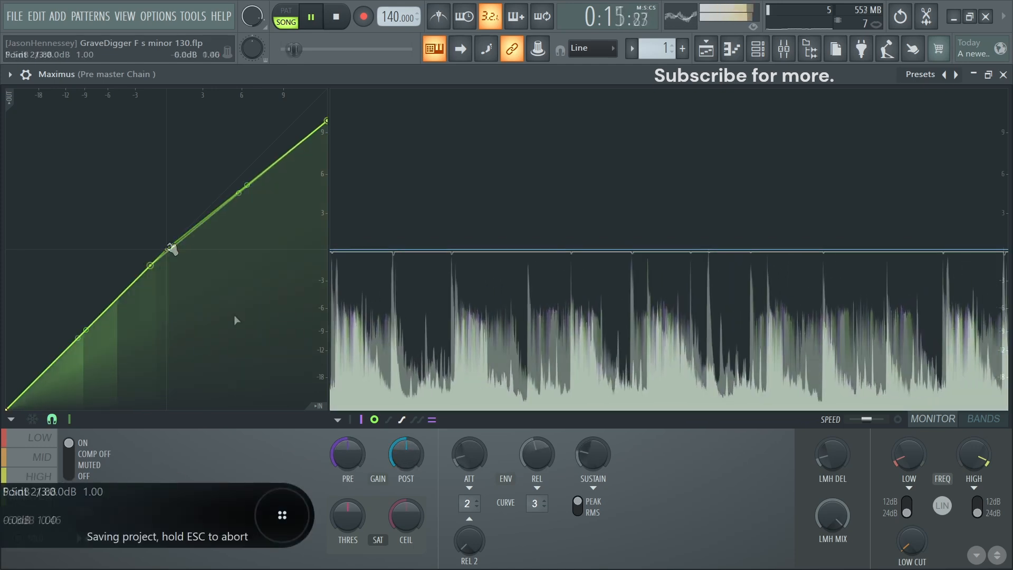
left_click_drag(168, 249, 236, 319)
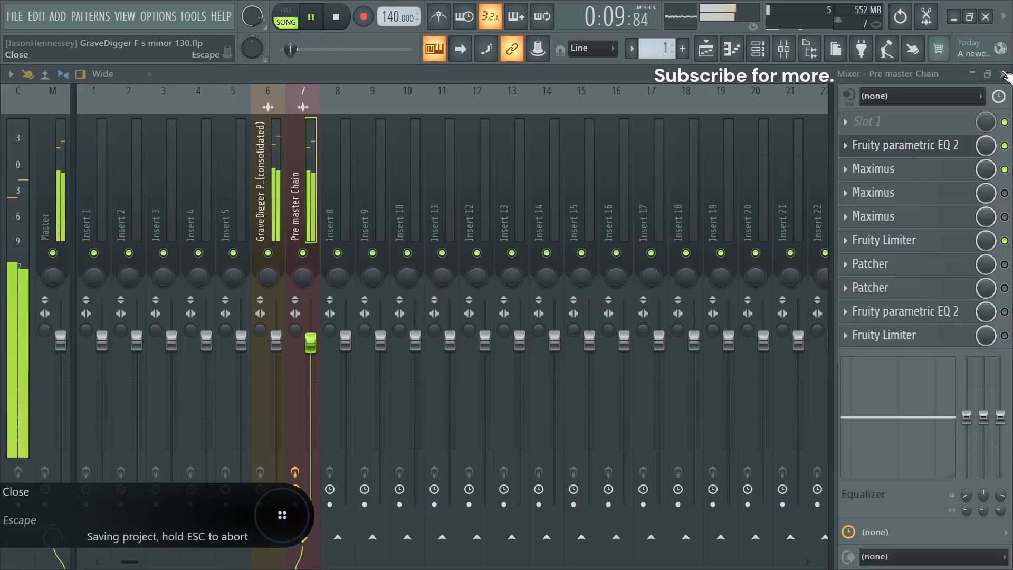
key("F9")
key("space")
Switch on and open the Maximus in slot 4 and check its band crossover frequencies and slopes.
left_click(871, 194)
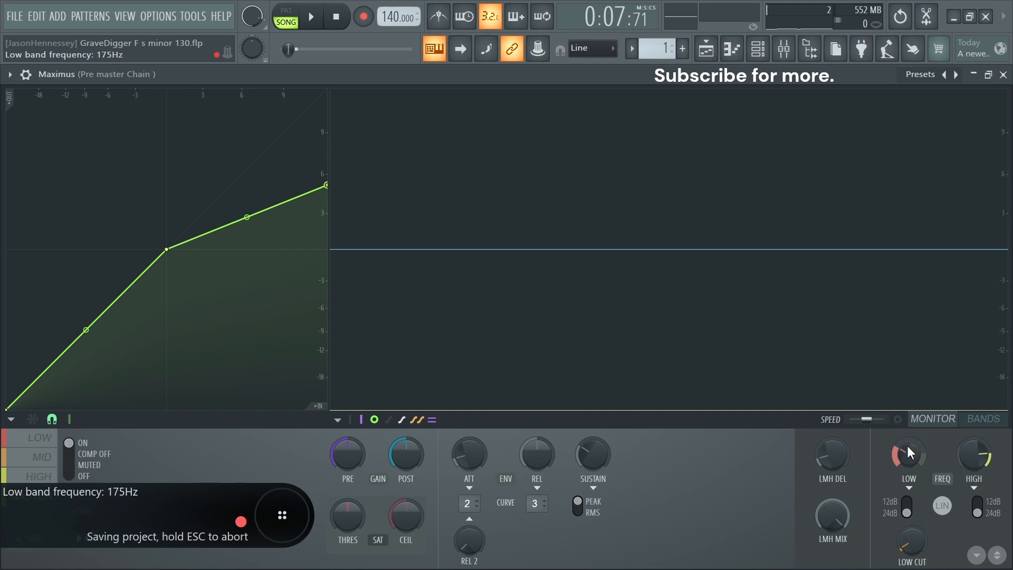
left_click(983, 419)
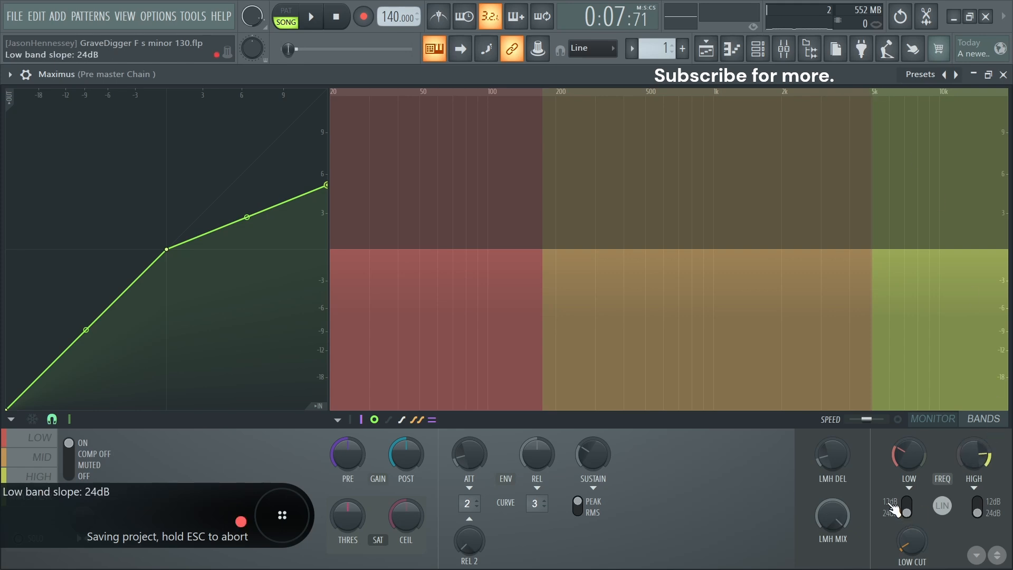
key("ctrl+s")
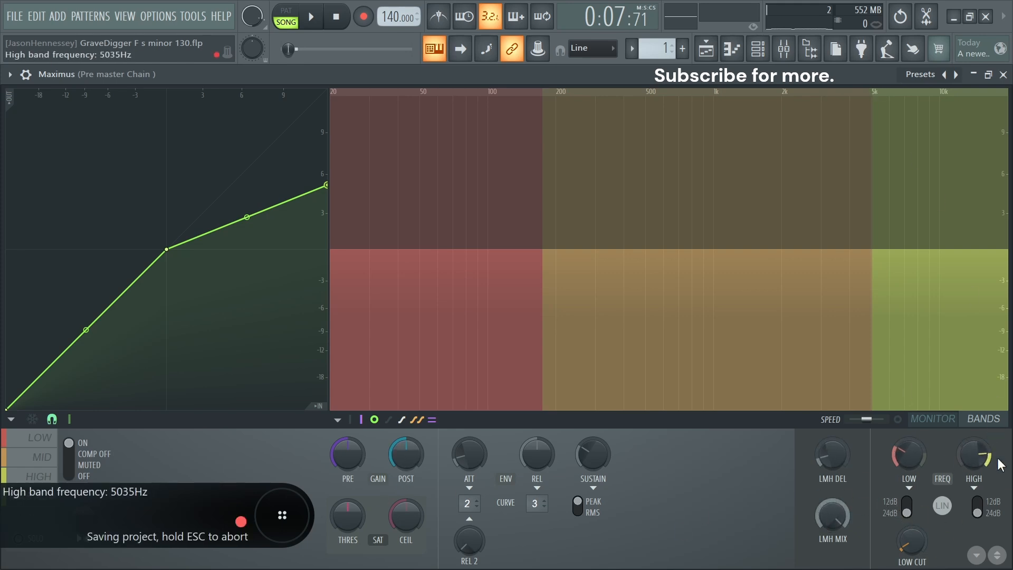
key("ctrl+s")
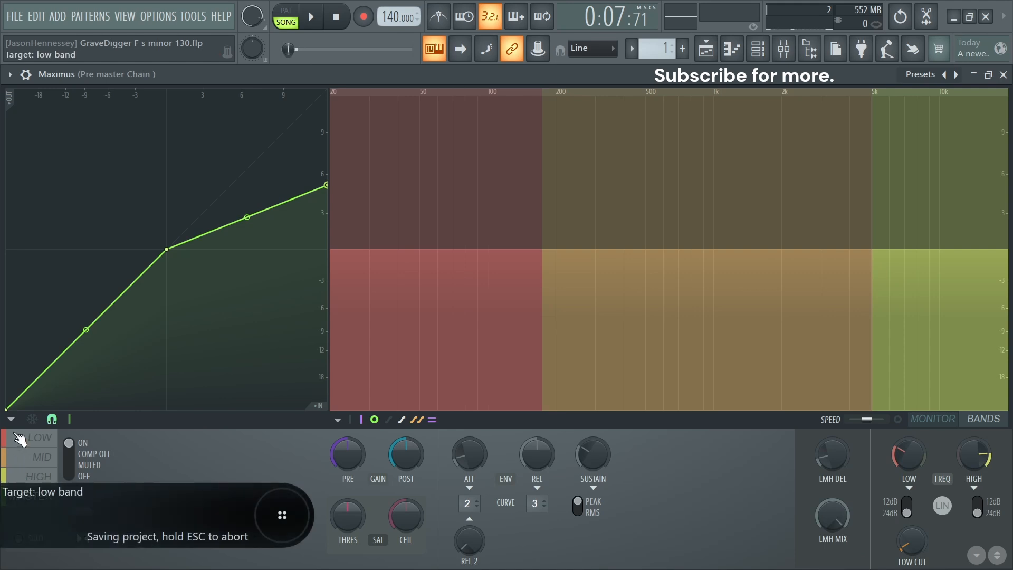
During playback, raise the low band curve's end point to about 6.4 dB and lower its middle point to about -3 dB.
left_click(20, 439)
left_click(933, 418)
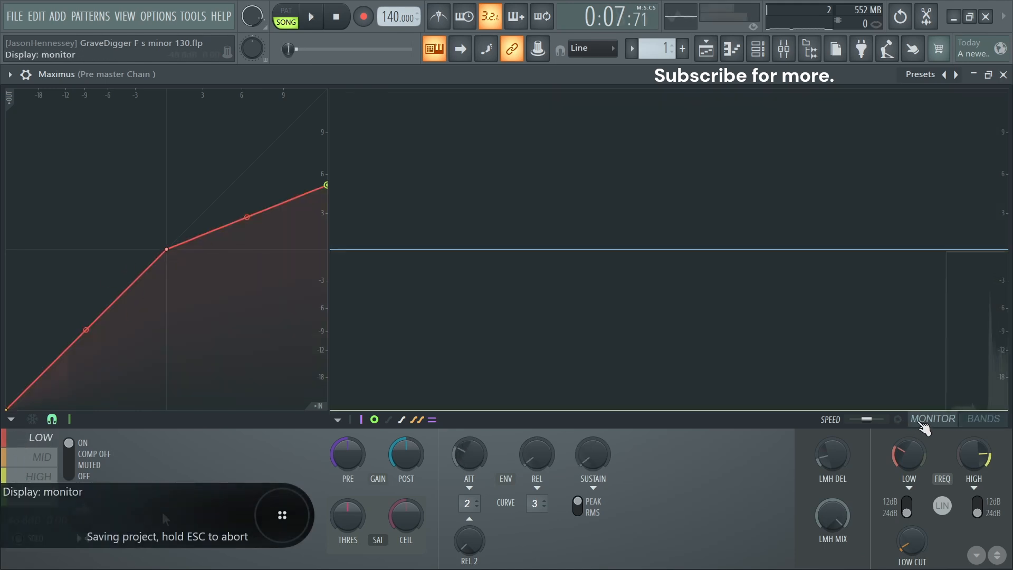
key("space")
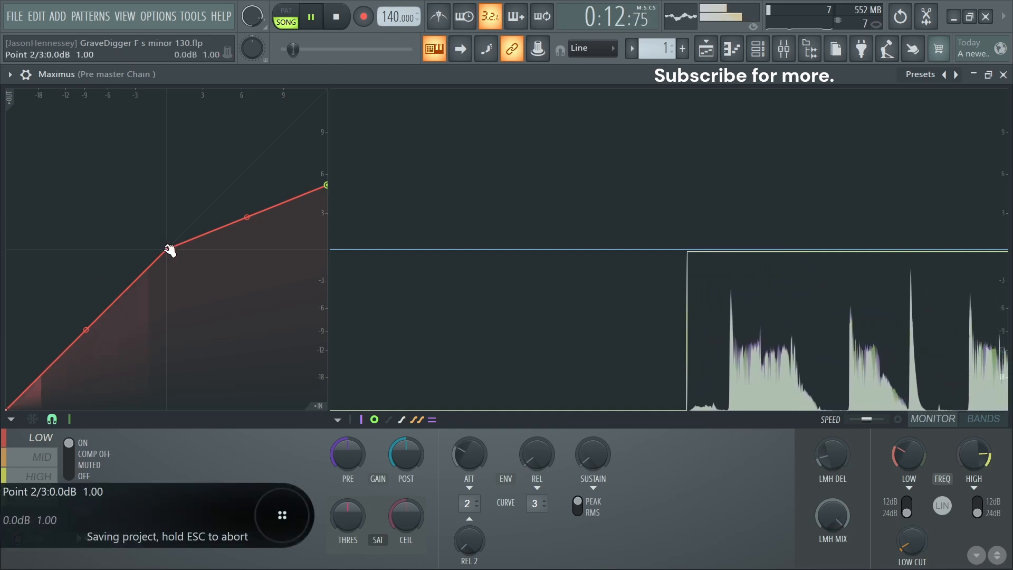
left_click_drag(331, 176, 324, 129)
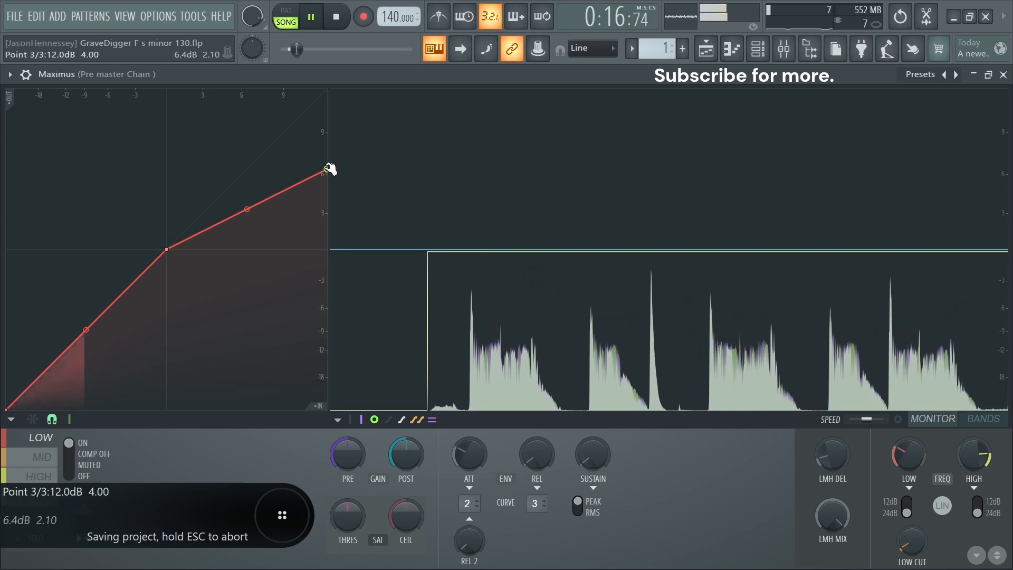
left_click_drag(171, 256, 153, 333)
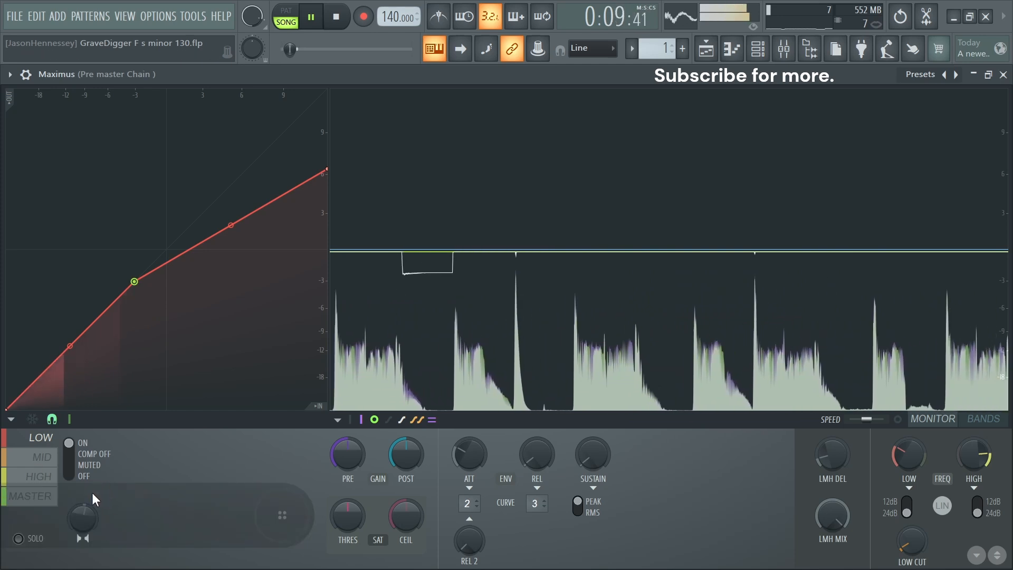
key("ctrl+s")
Shape the mid band's curve with an end point of about 6.4 dB and a middle point of about -3 dB, and trim its post gain slightly.
left_click(42, 457)
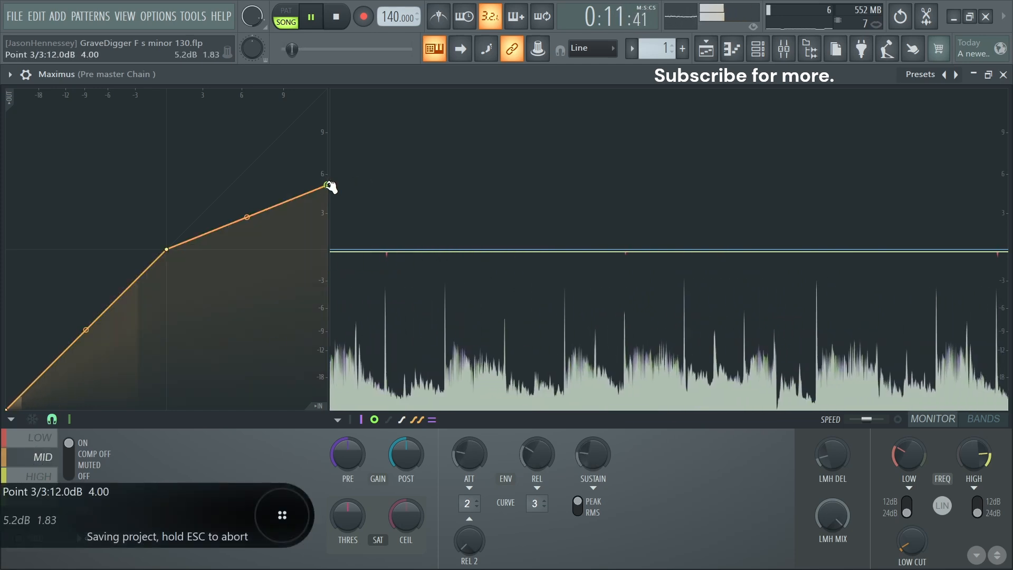
left_click_drag(328, 185, 329, 169)
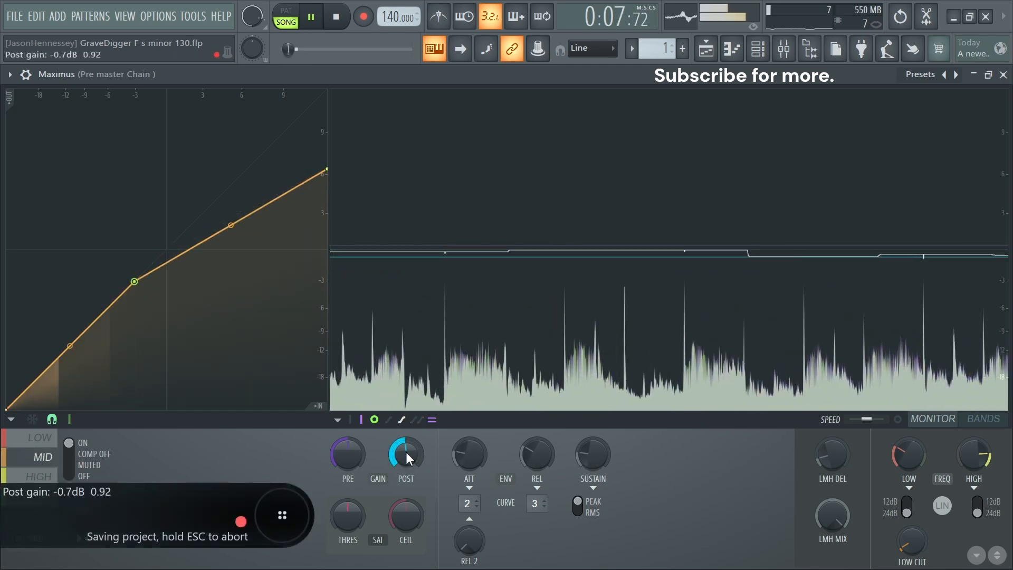
left_click_drag(407, 456, 406, 453)
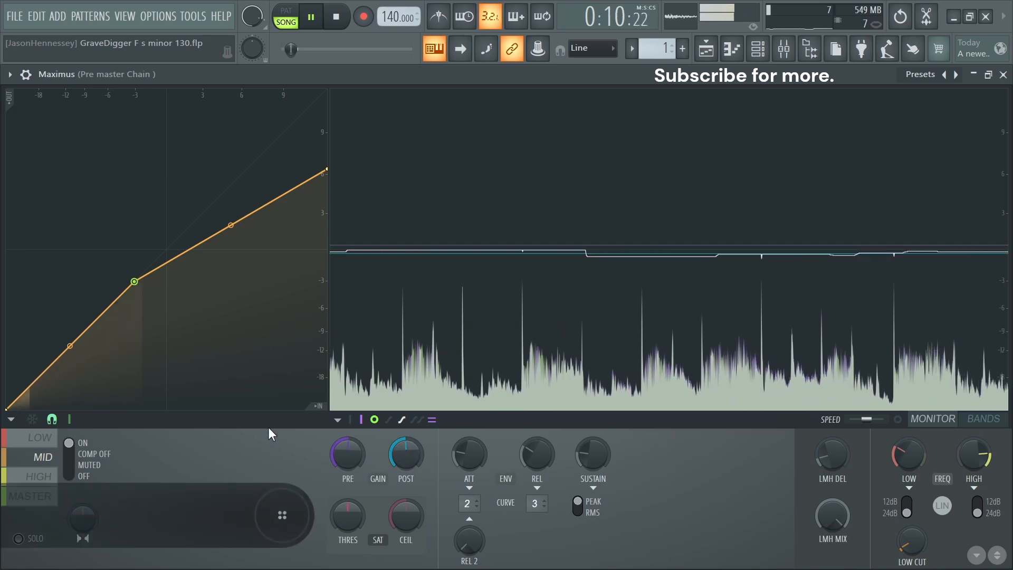
Review the high band's curve and raise the master band curve's end point to about 6 dB in the slot 4 Maximus.
left_click(39, 476)
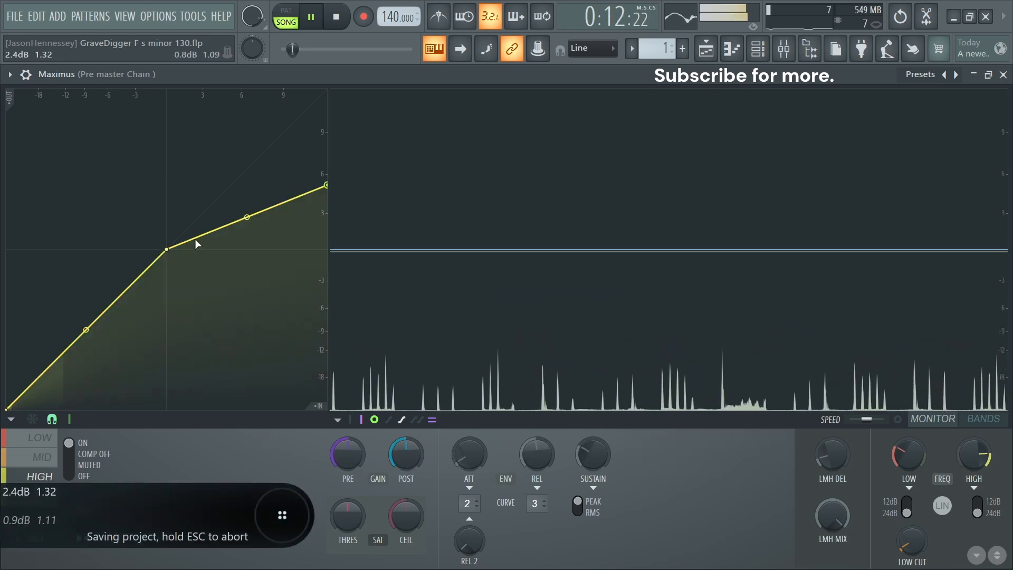
key("ctrl+z")
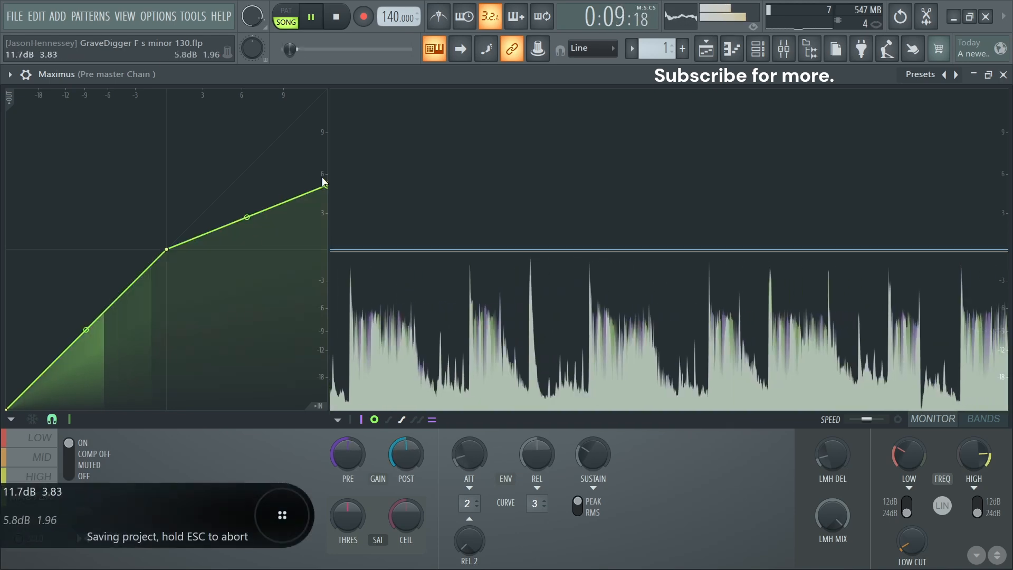
left_click_drag(328, 185, 329, 172)
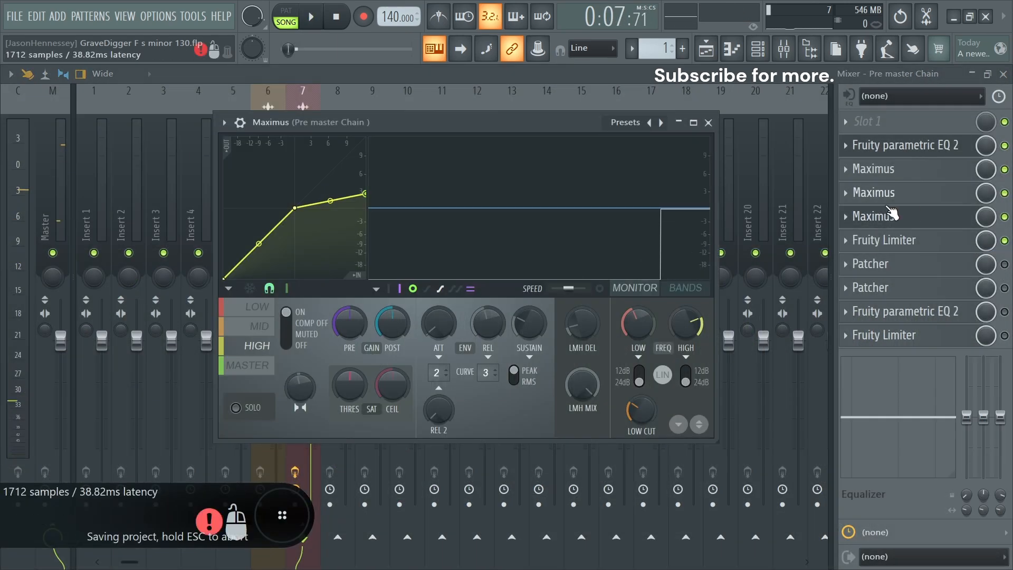
Open the Maximus in slot 5, solo its mid band, and set the low crossover to about 500 Hz and the high crossover to about 3728 Hz.
left_click(890, 215)
left_click(889, 216)
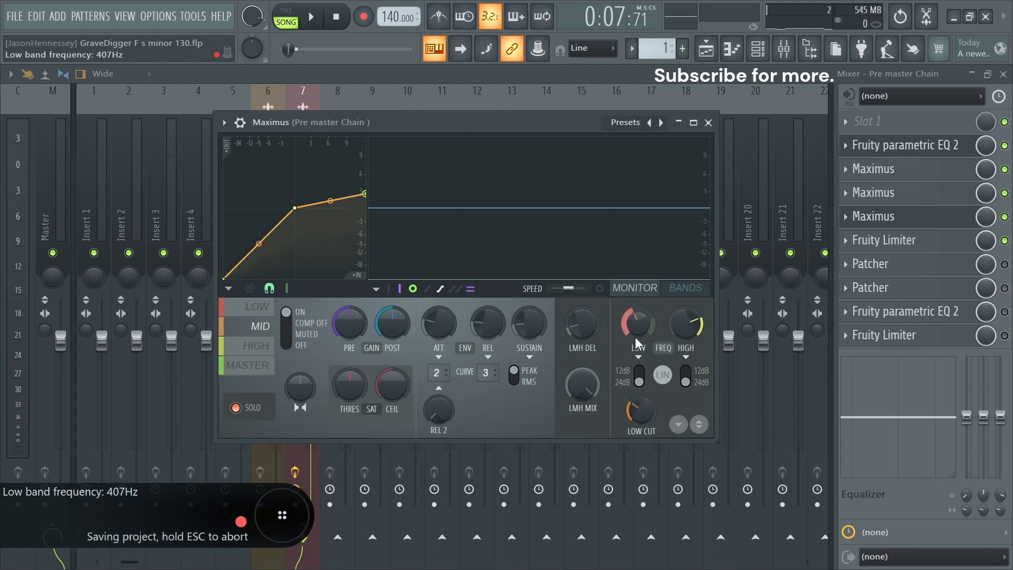
mouse_move(637, 344)
left_mouse_down()
mouse_move(637, 320)
mouse_move(637, 335)
left_mouse_up()
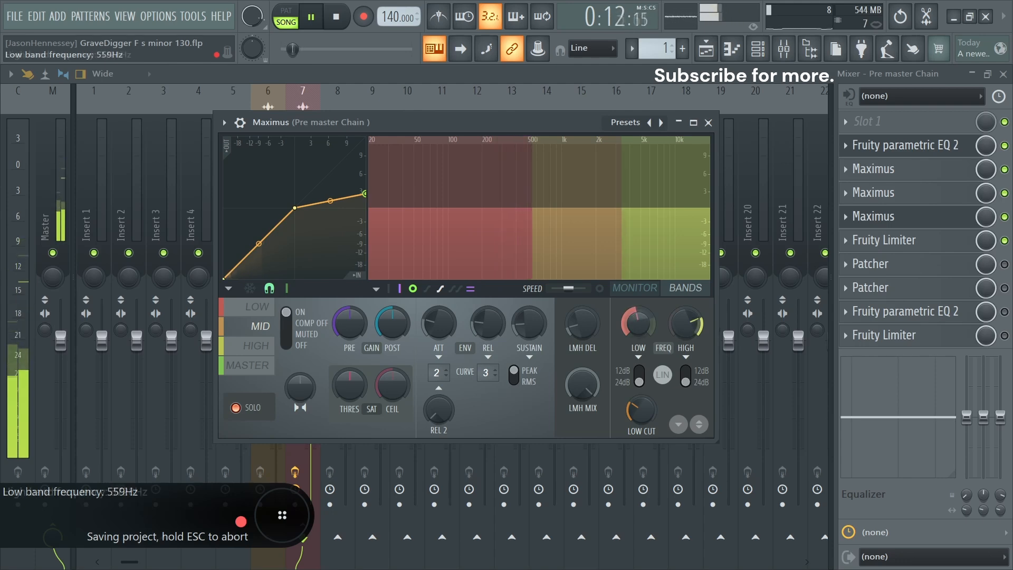
left_click_drag(686, 324, 686, 321)
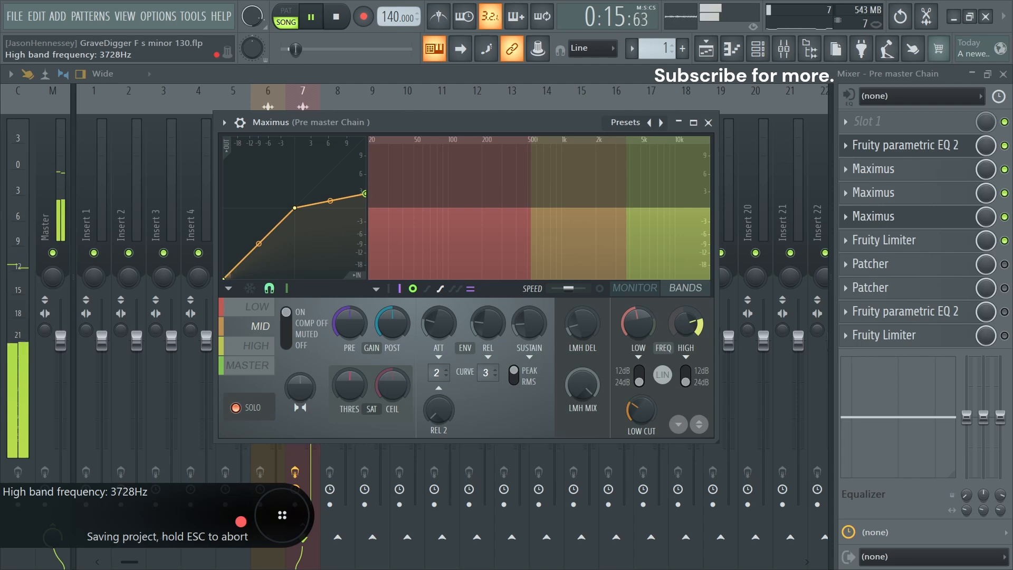
In the slot 5 Maximus, lower the low band curve's middle point to about -3 dB and nudge its post gain to about 0.3 dB.
left_click(251, 307)
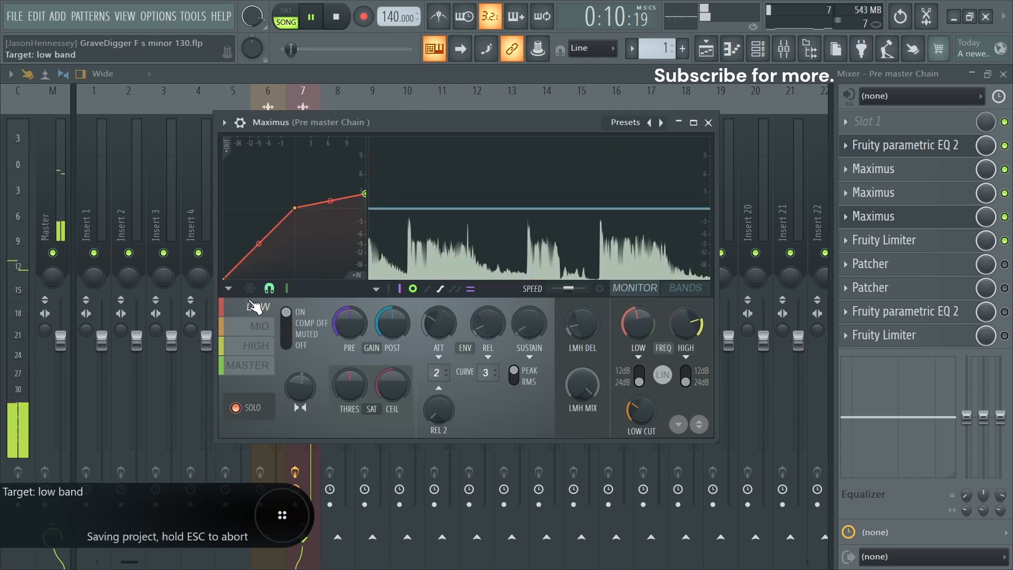
left_click(694, 122)
left_click_drag(166, 250, 134, 281)
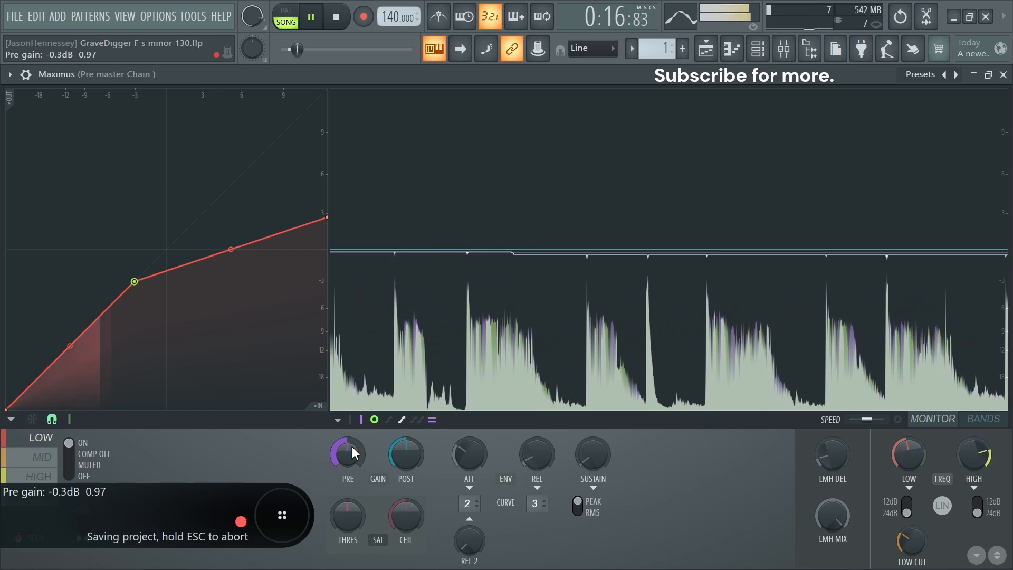
scroll(409, 455, "up", 3)
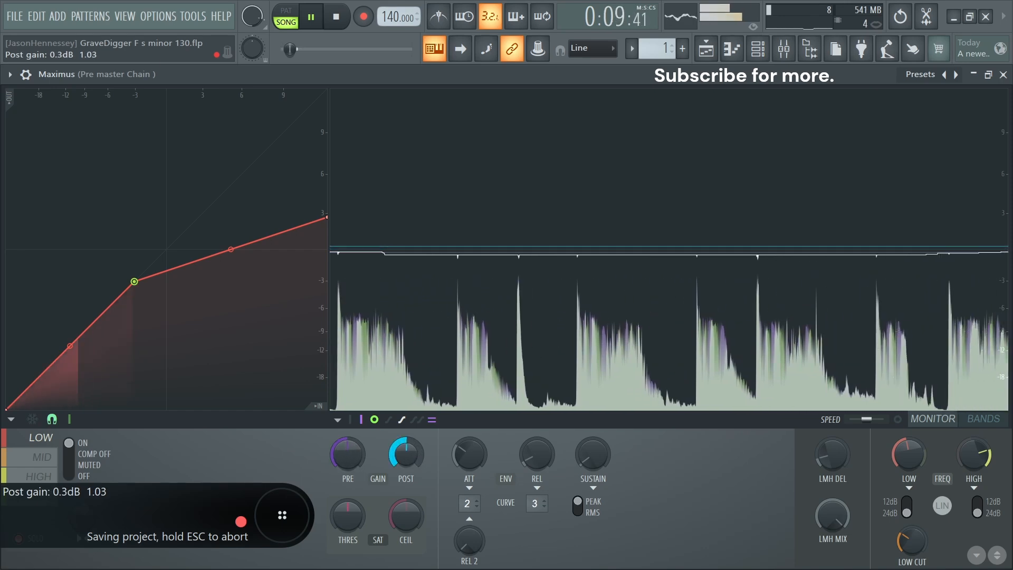
right_click(408, 455)
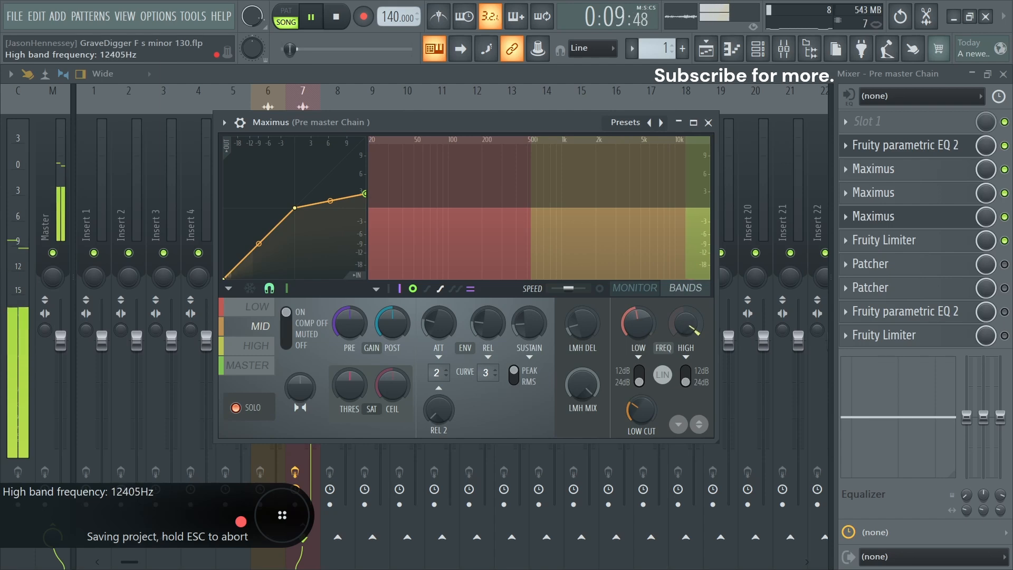
Bring the high crossover frequency down and lower the upper middle point of the mid band's curve to about -9 dB.
left_click_drag(686, 323, 686, 344)
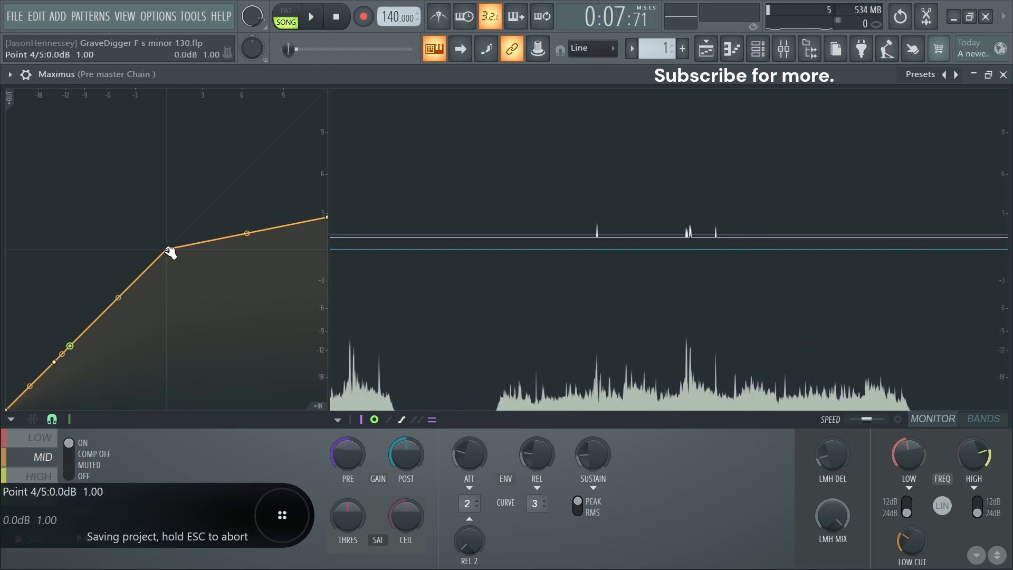
left_click_drag(170, 252, 86, 330)
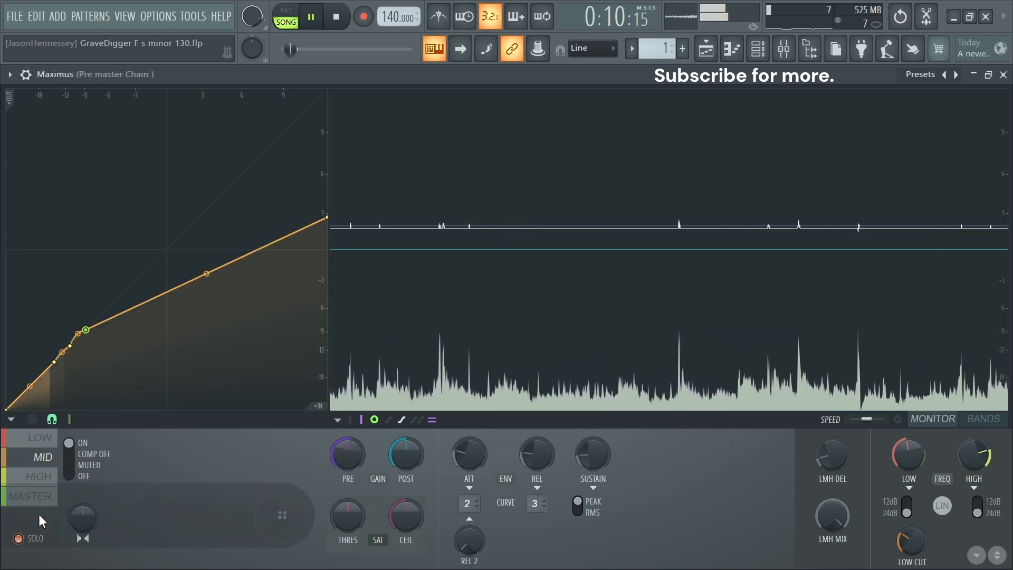
left_click(39, 437)
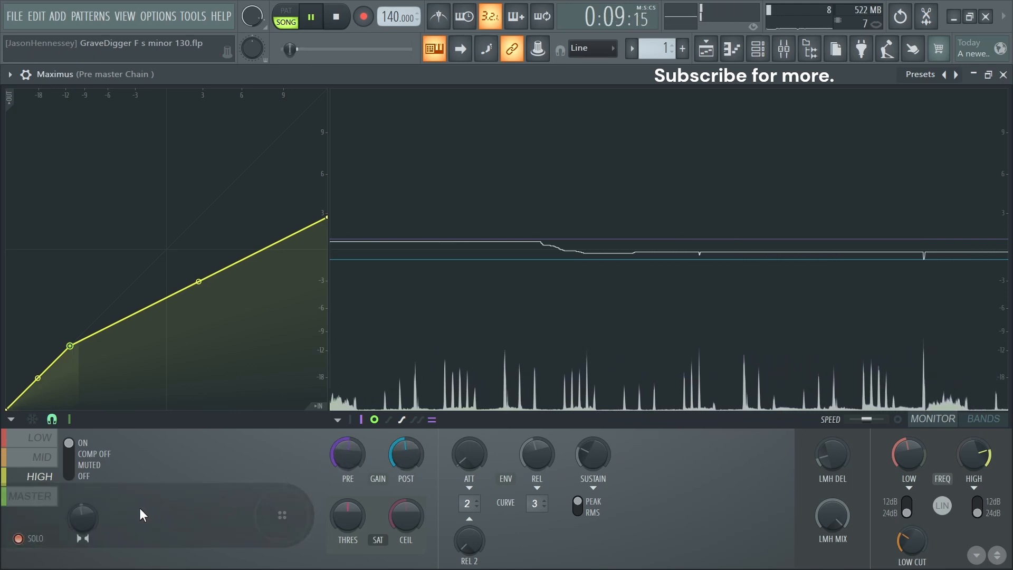
Lower the master band curve's middle point to about -1.5 dB and raise its pre gain slightly.
left_click(39, 496)
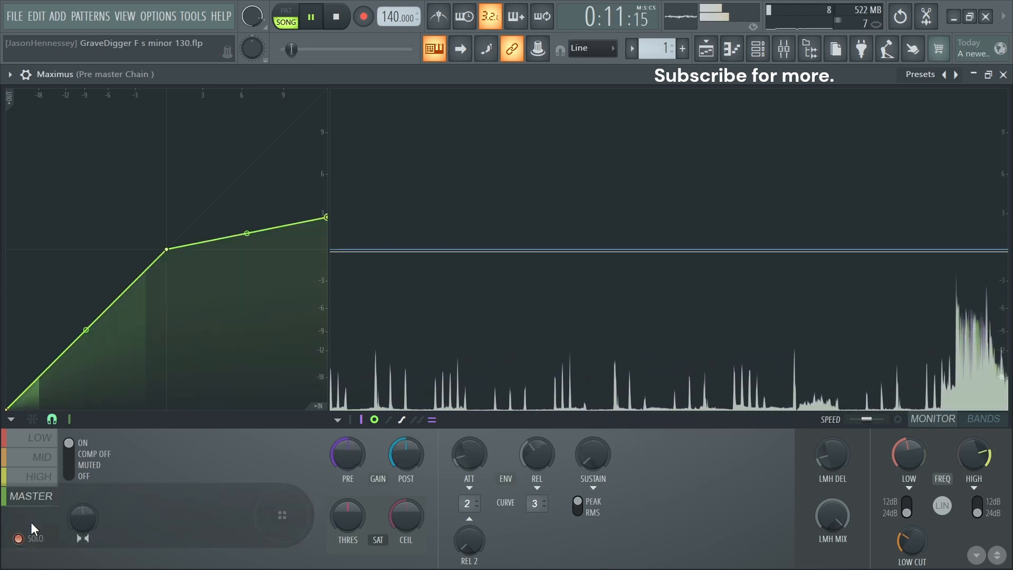
mouse_move(166, 249)
left_mouse_down()
mouse_move(168, 263)
mouse_move(154, 263)
left_mouse_up()
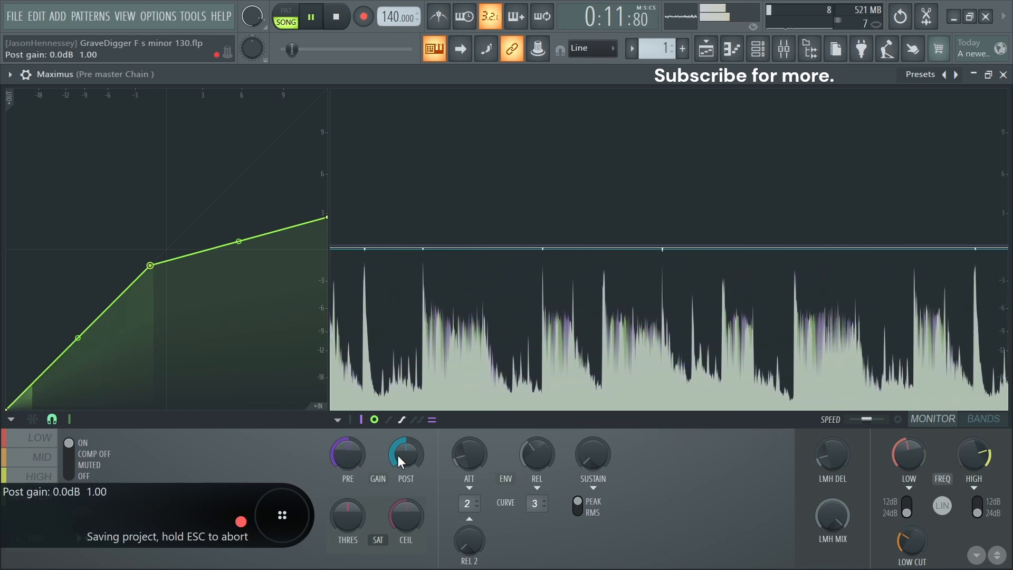
left_click_drag(348, 457, 348, 443)
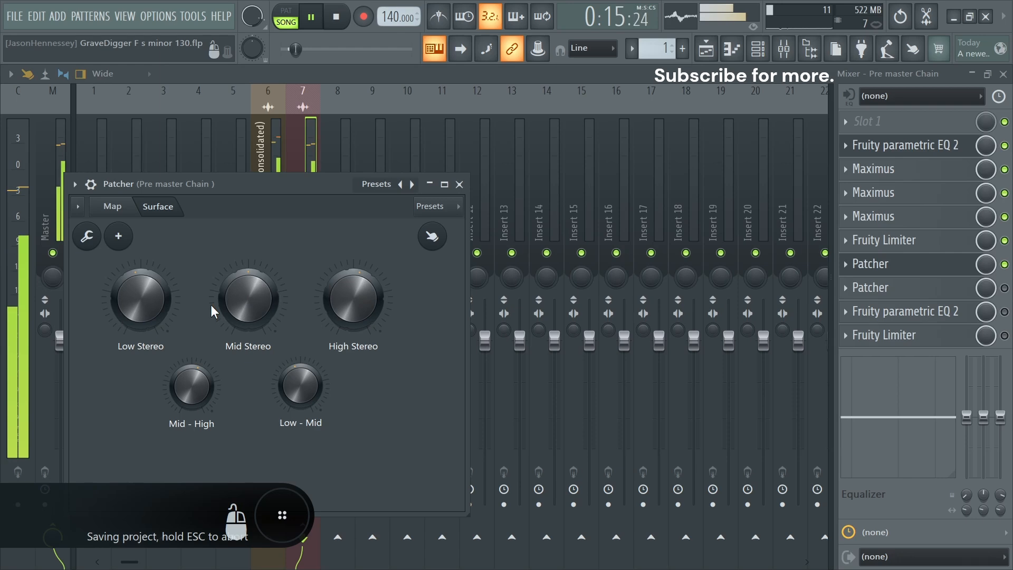
Inspect the slot 8 Patcher's mid/side map and SIDE EQ, and adjust the gain of the pre-master chain's Fruity Limiter.
key("space")
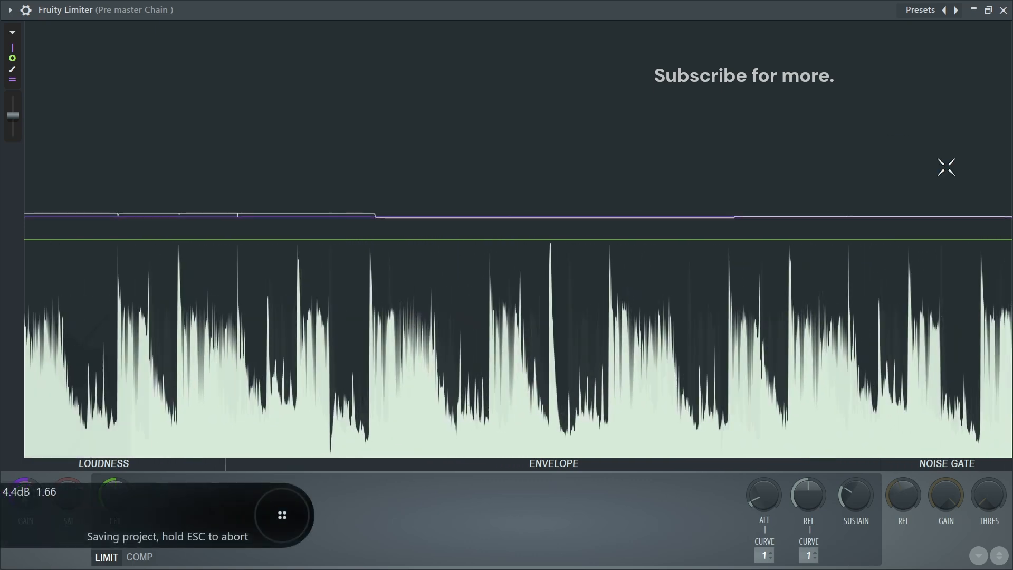
left_click(1005, 10)
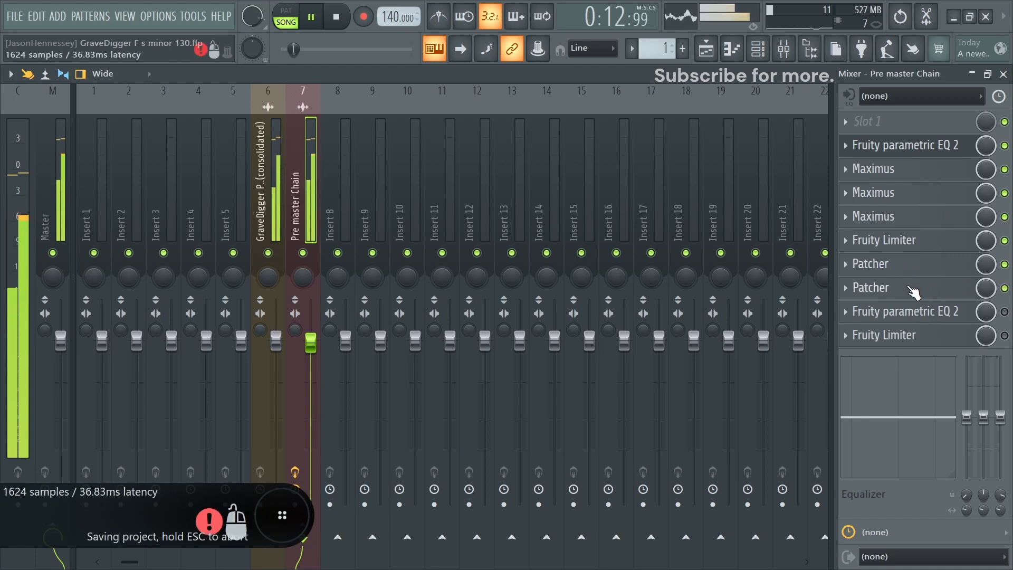
left_click(853, 288)
left_click(334, 336)
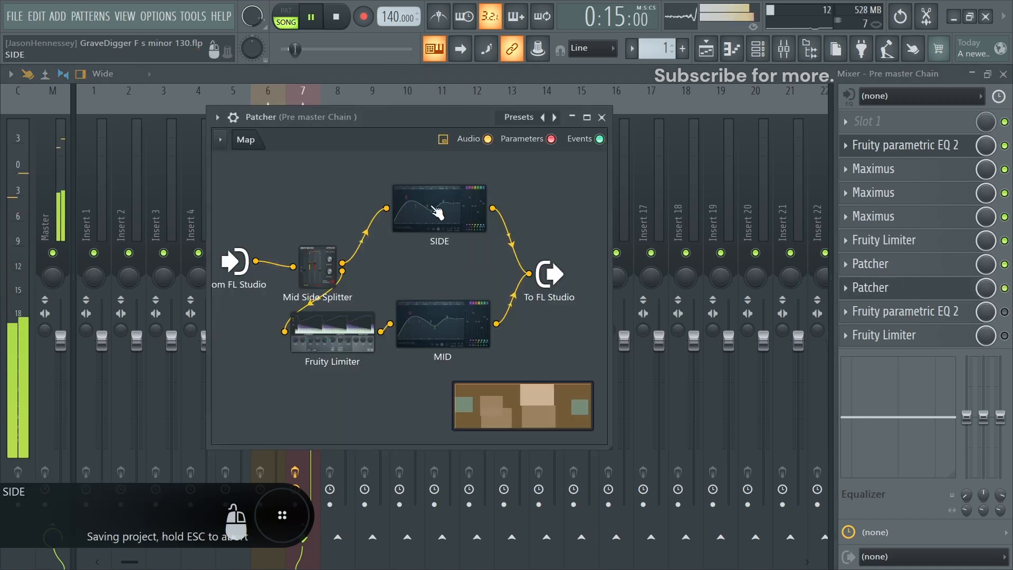
left_click(463, 222)
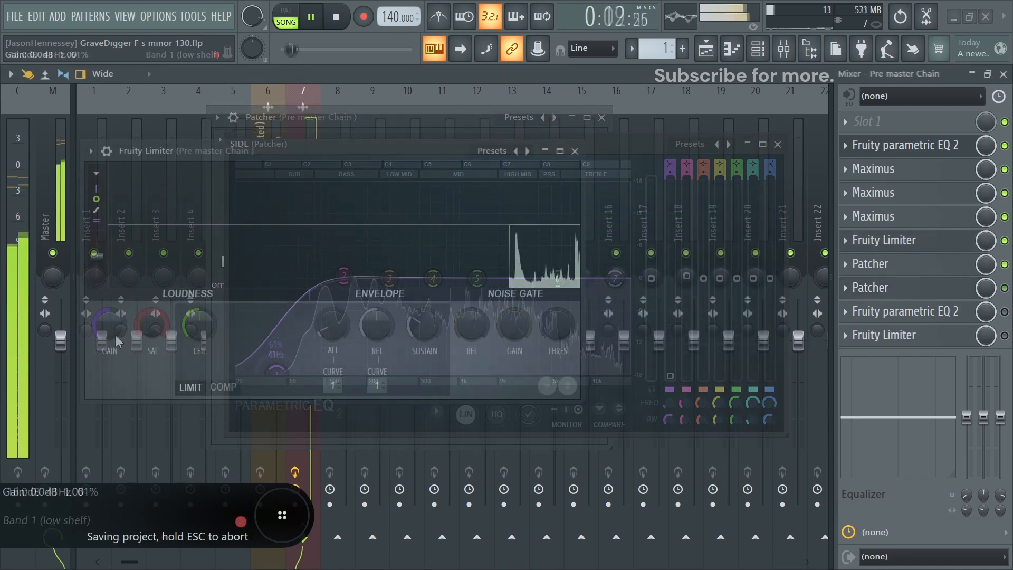
left_click_drag(113, 339, 114, 326)
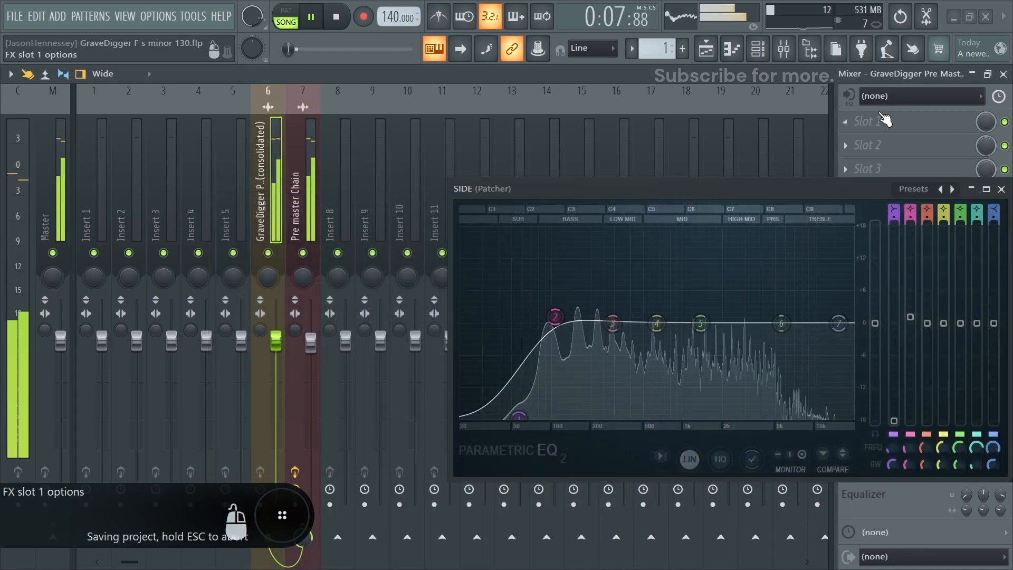
Add a Maximus to effect slot 1 of the consolidated GraveDigger track on insert 6.
left_click(846, 122)
mouse_move(865, 139)
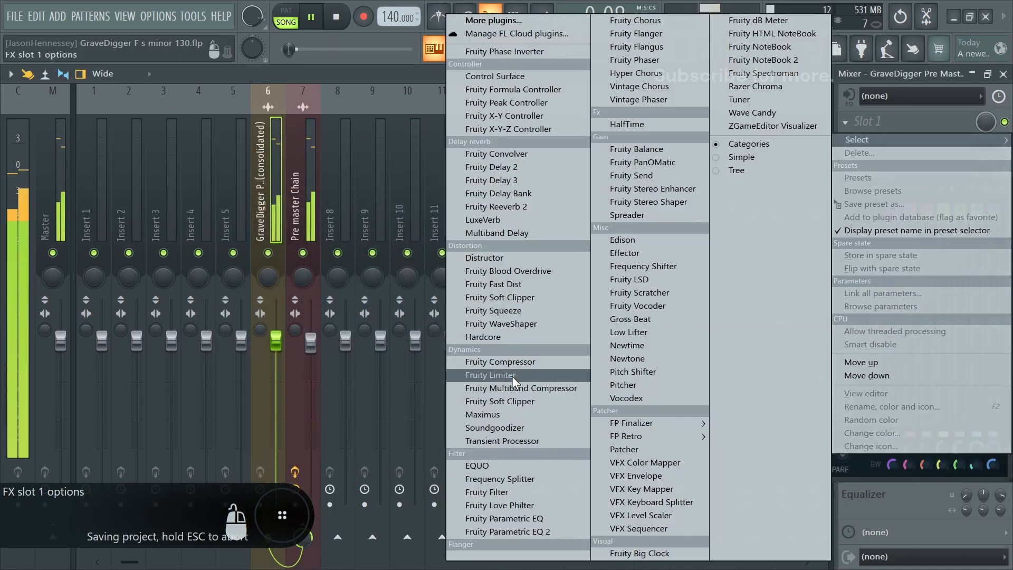
left_click(494, 413)
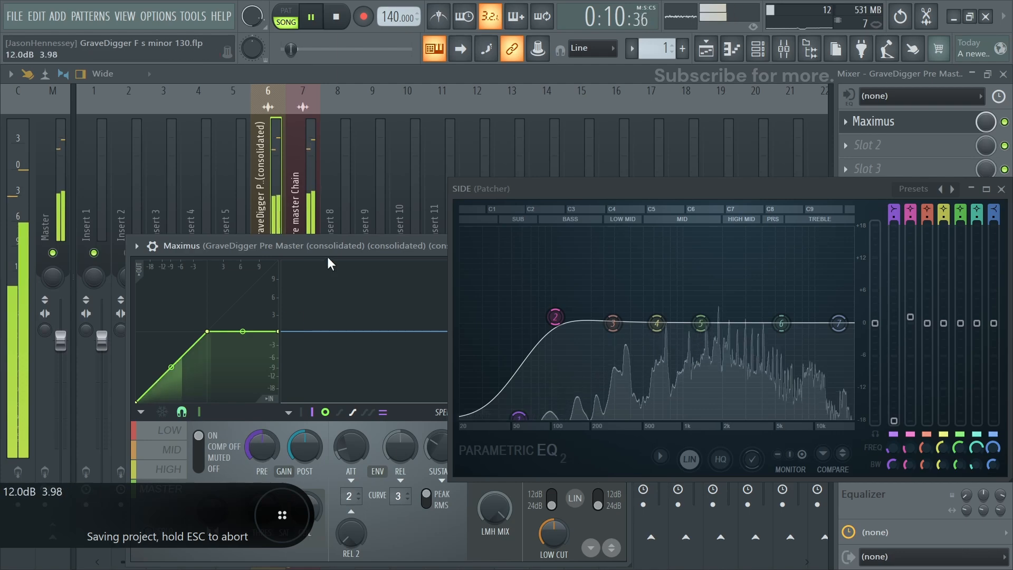
left_click_drag(330, 247, 346, 89)
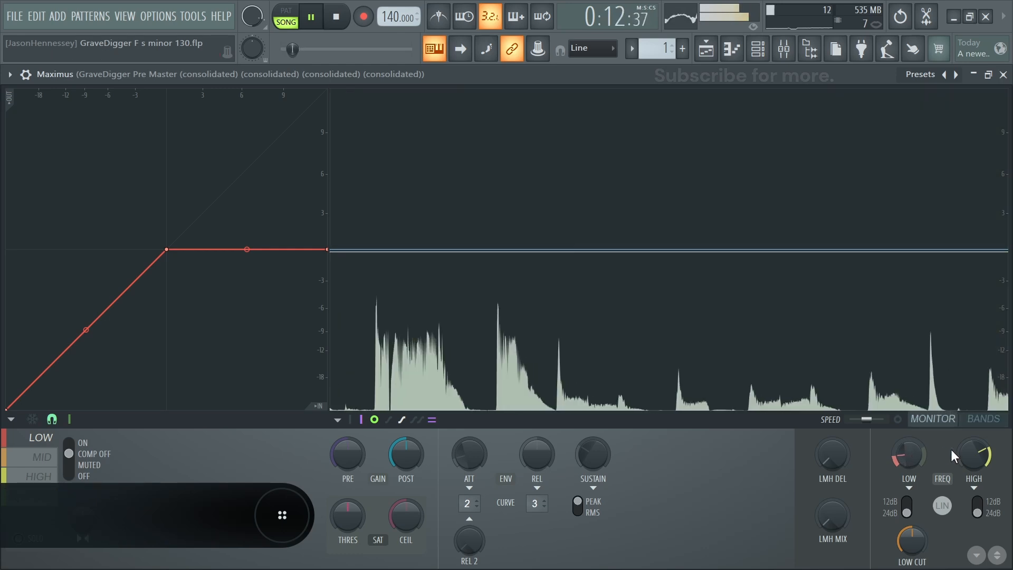
In the new Maximus, lower the high crossover, set the low band's stereo separation to 50% merged and adjust the mid band's separation.
left_click_drag(973, 452, 973, 489)
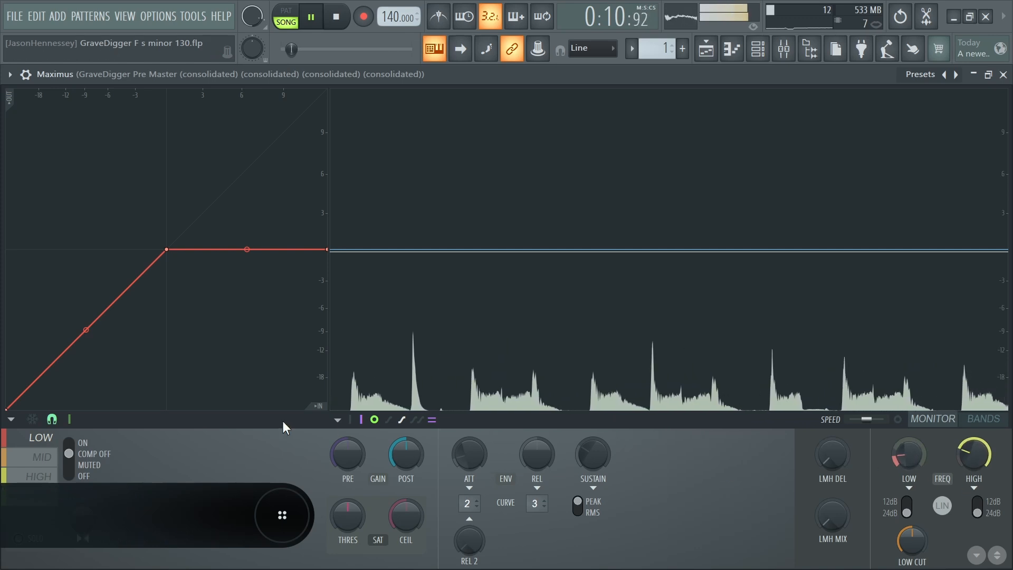
mouse_move(900, 459)
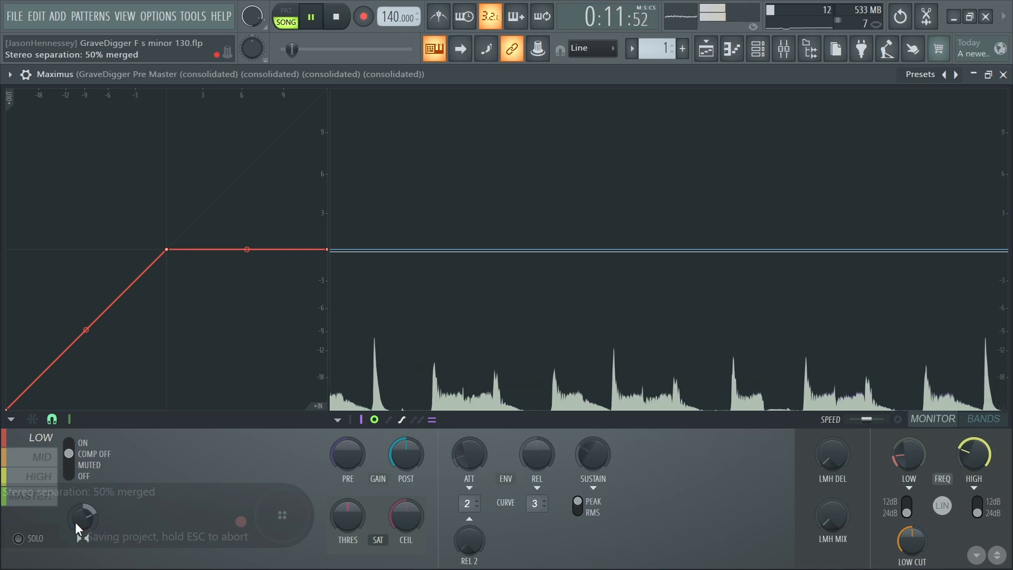
left_click(35, 456)
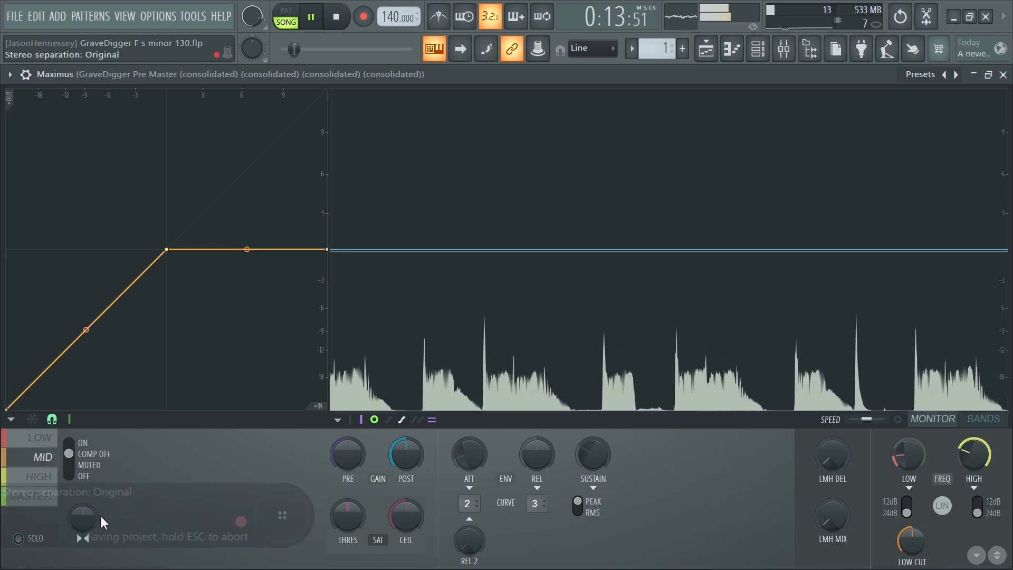
left_click_drag(98, 516, 89, 506)
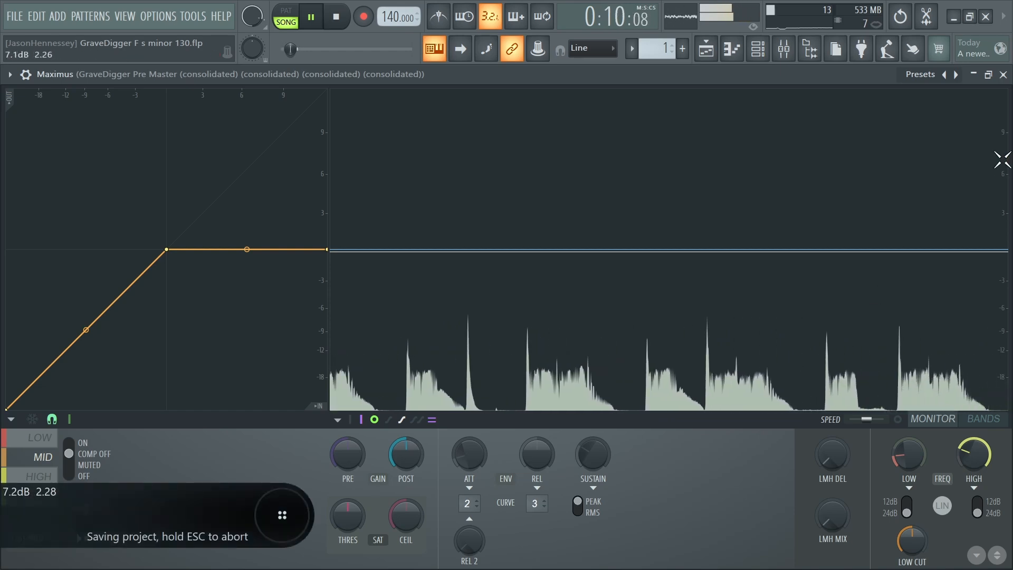
left_click(1003, 75)
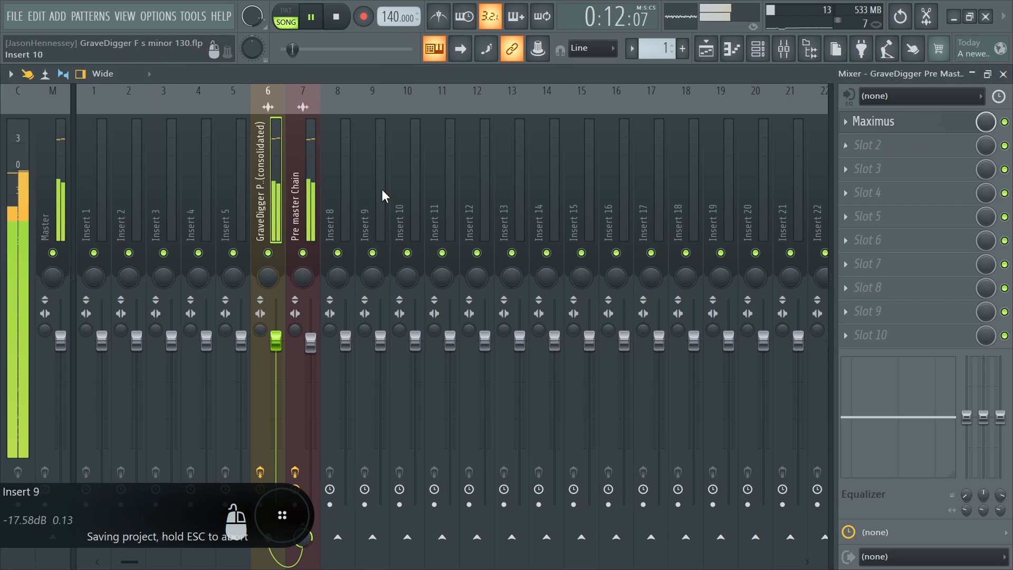
Return to the Pre master Chain track and examine the SIDE EQ's low cut inside the slot 8 Patcher.
left_click(310, 217)
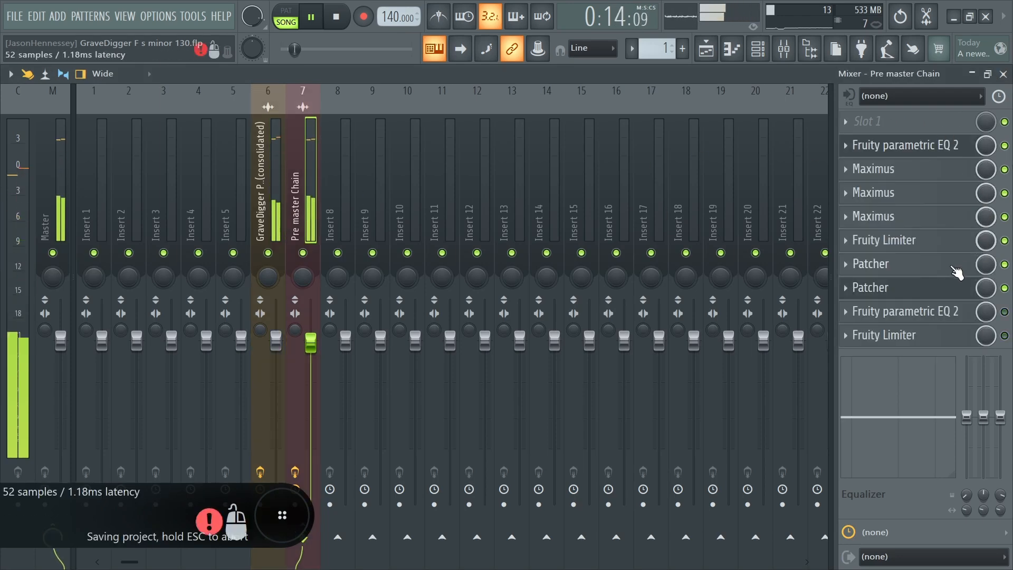
left_click(906, 295)
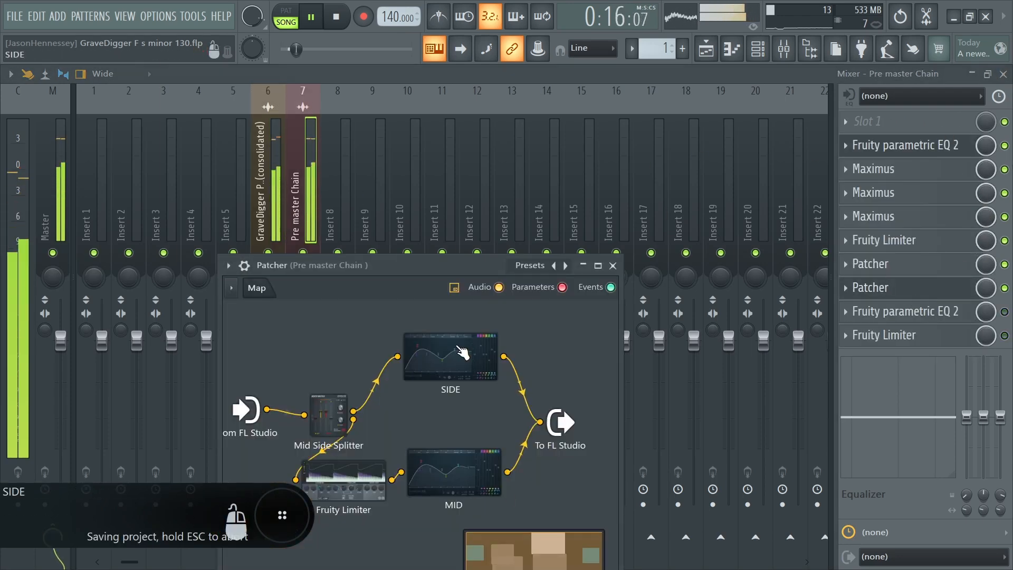
double_click(463, 352)
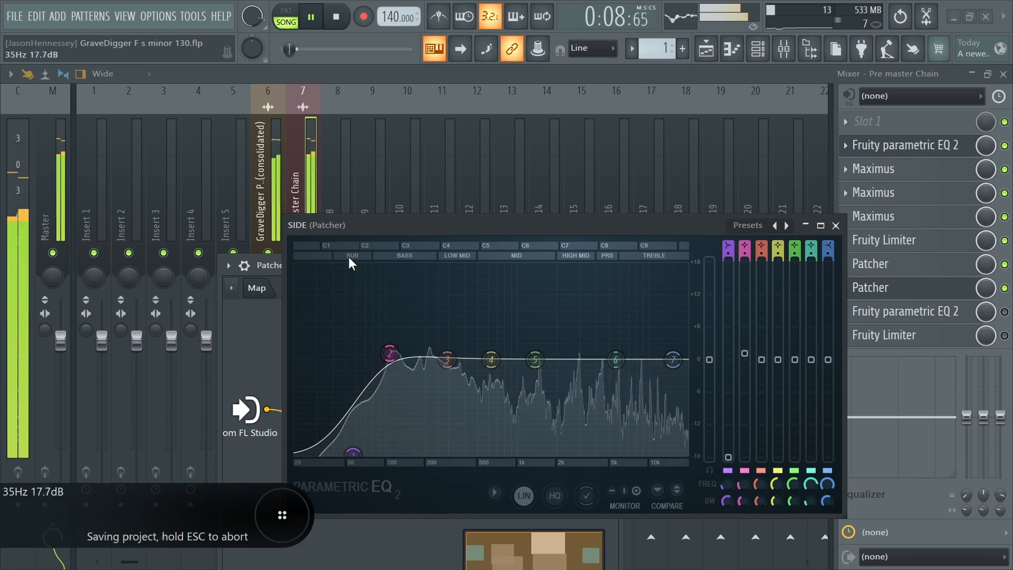
key("Escape")
Lower the saturation threshold of the Fruity Limiter inside the Patcher and check its enlarged display.
double_click(345, 483)
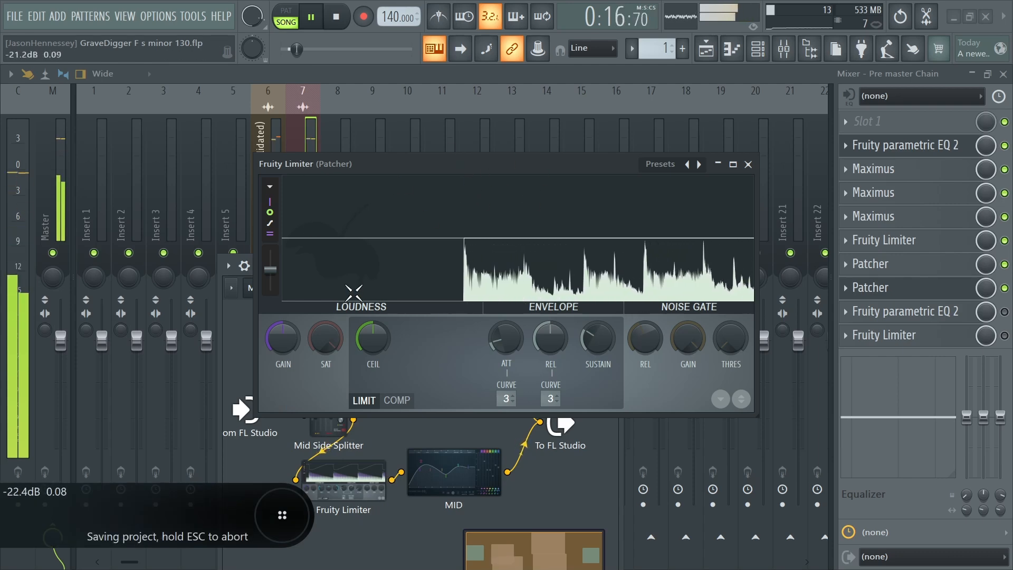
mouse_move(327, 336)
left_mouse_down()
mouse_move(327, 351)
mouse_move(327, 339)
left_mouse_up()
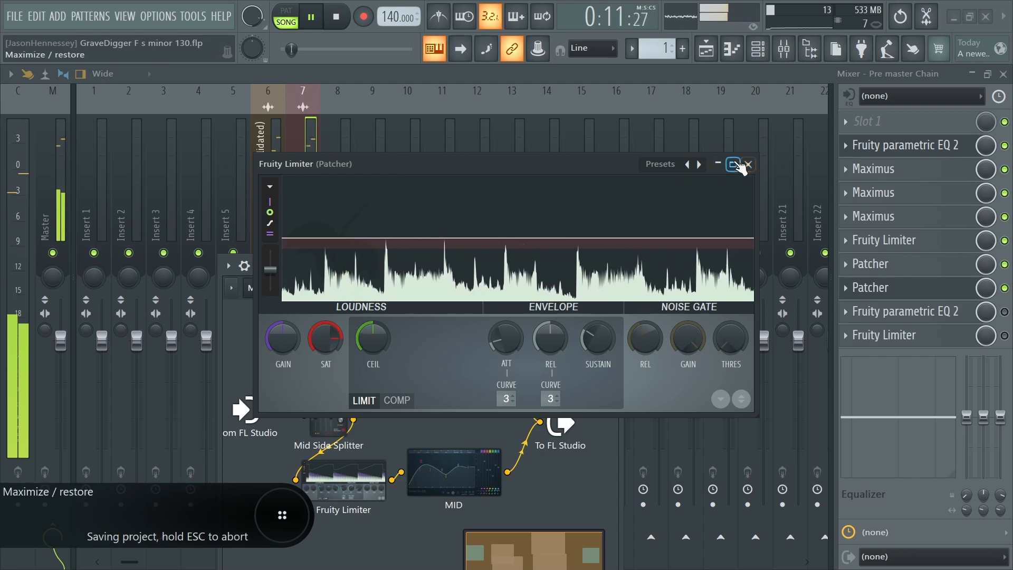
left_click(733, 165)
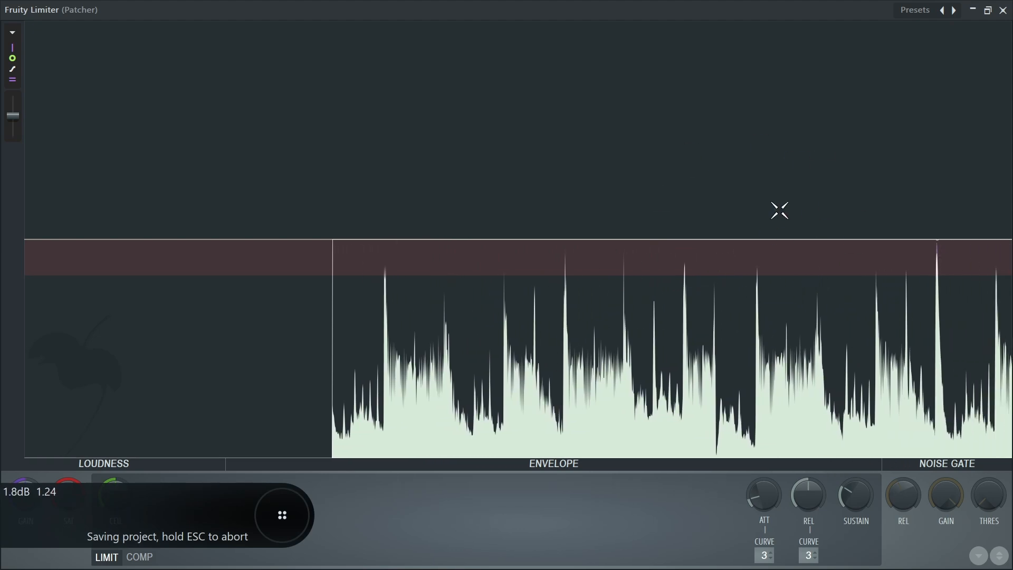
left_click(1003, 11)
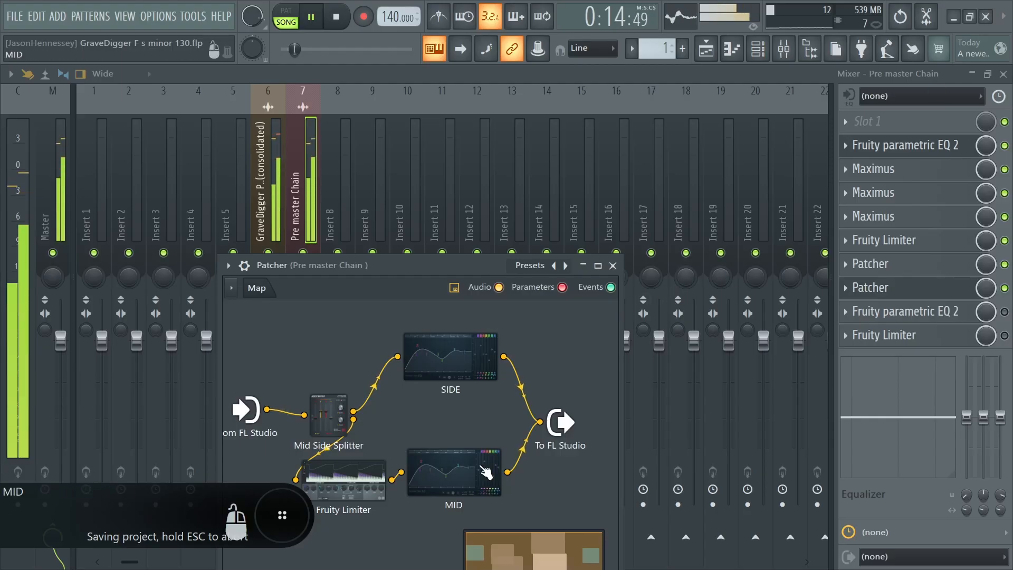
Inspect the Patcher's MID EQ, and enable and inspect the Fruity parametric EQ 2 in slot 9.
left_click(484, 473)
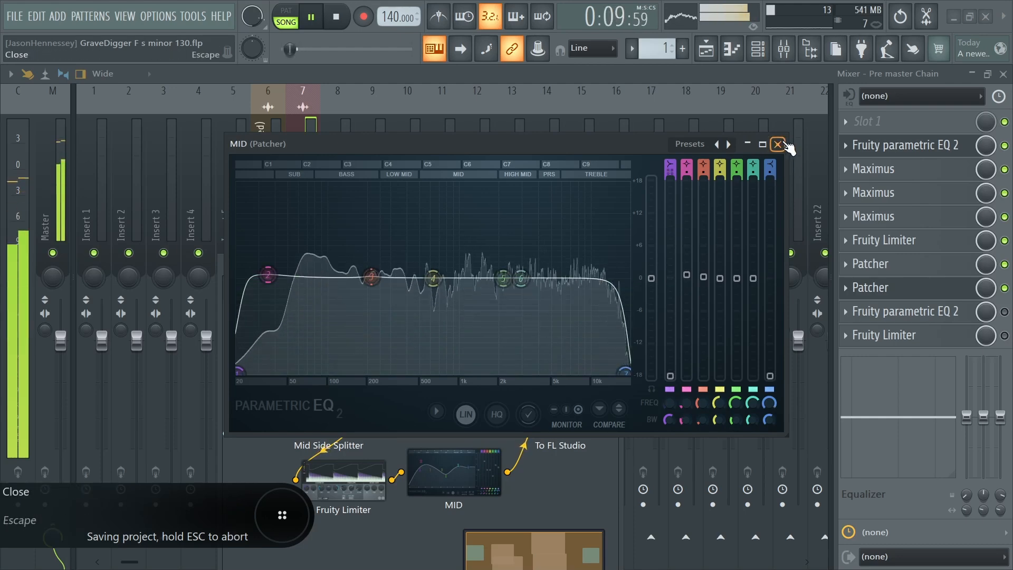
left_click(778, 144)
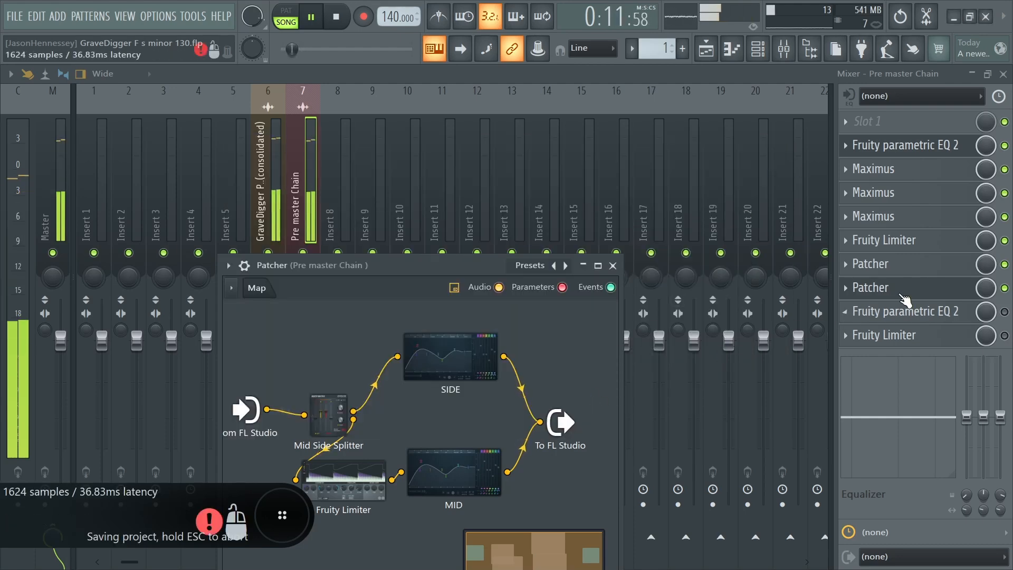
left_click(902, 287)
left_click(894, 311)
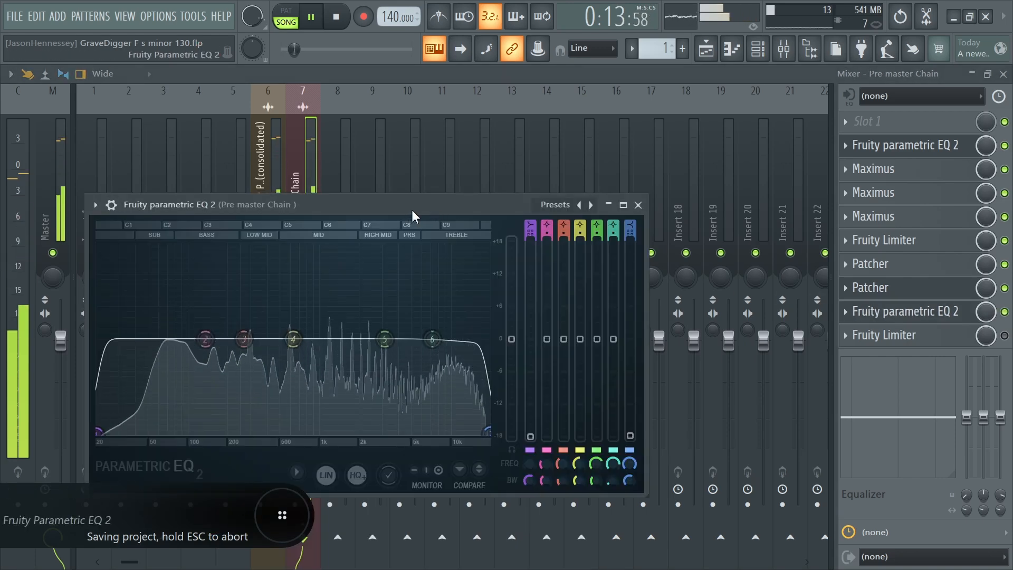
left_click_drag(412, 210, 439, 160)
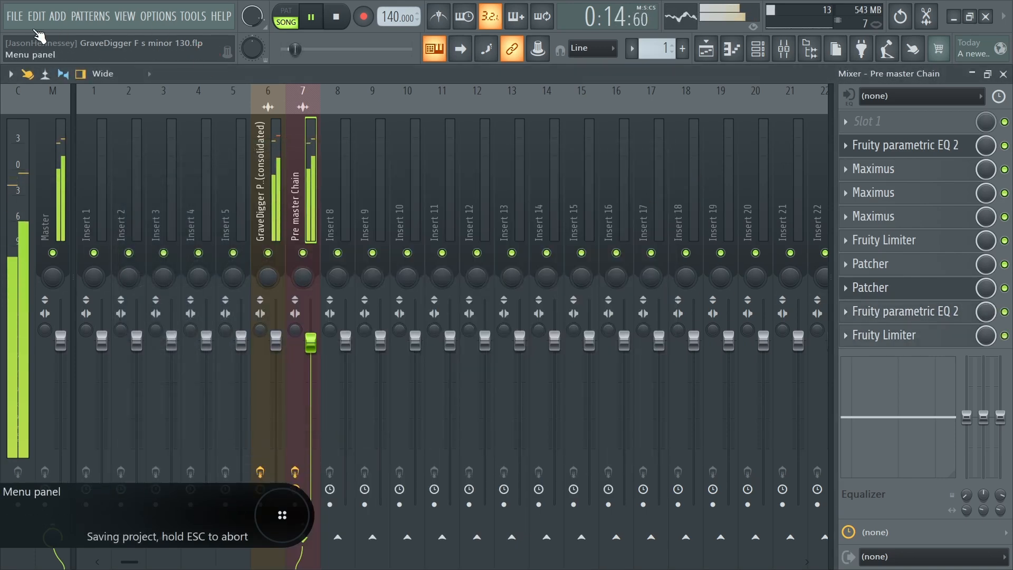
Save the project and select the stretch from 5:09 to 13:09 in the playlist for looped playback.
left_click(15, 16)
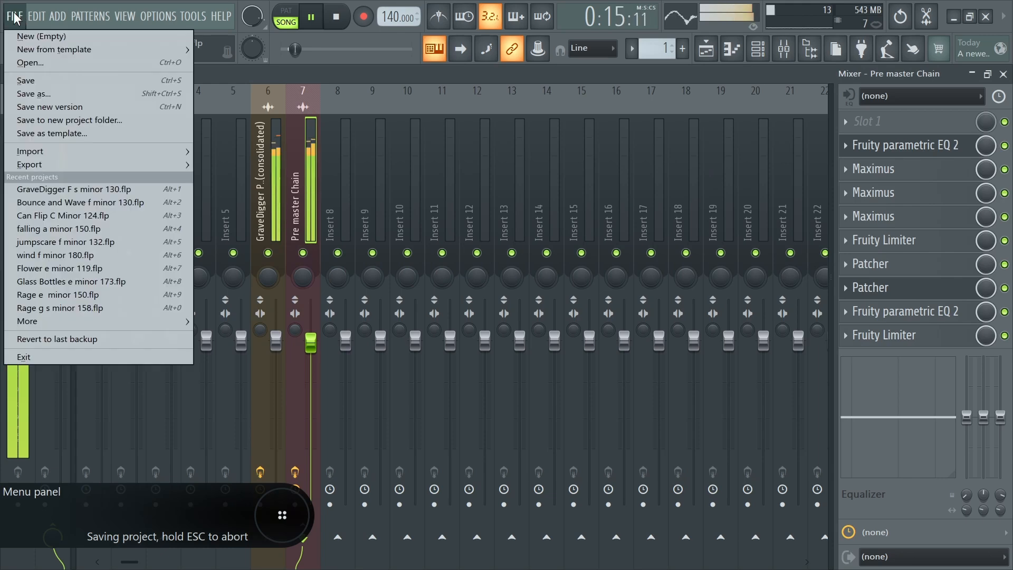
left_click(49, 83)
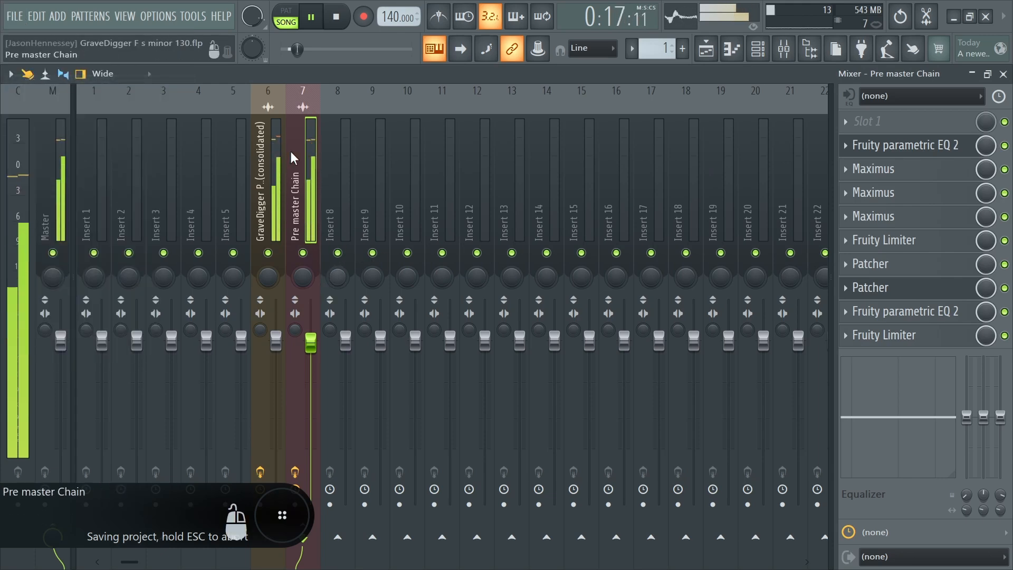
left_click(705, 48)
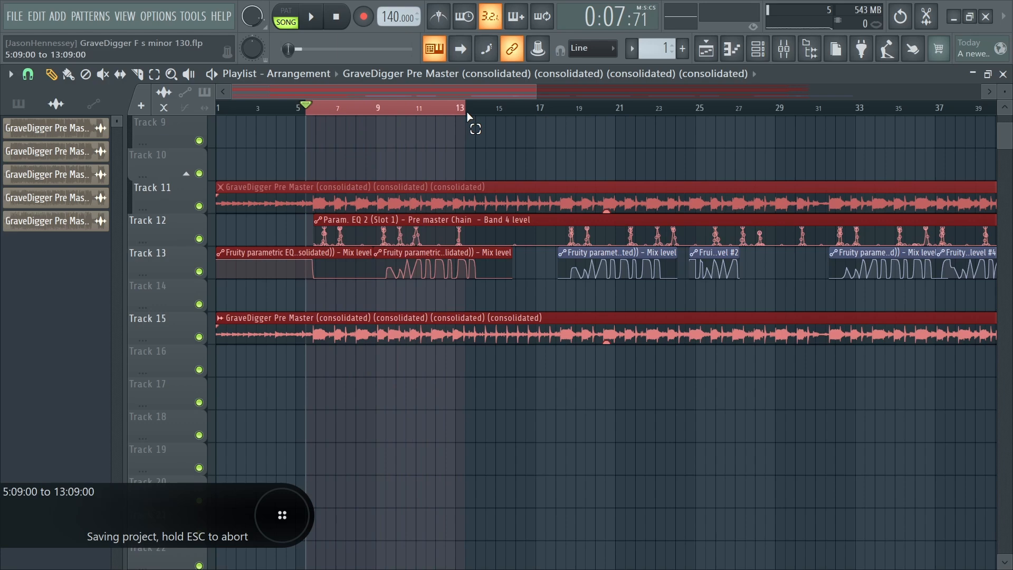
scroll(467, 113, "up", 3)
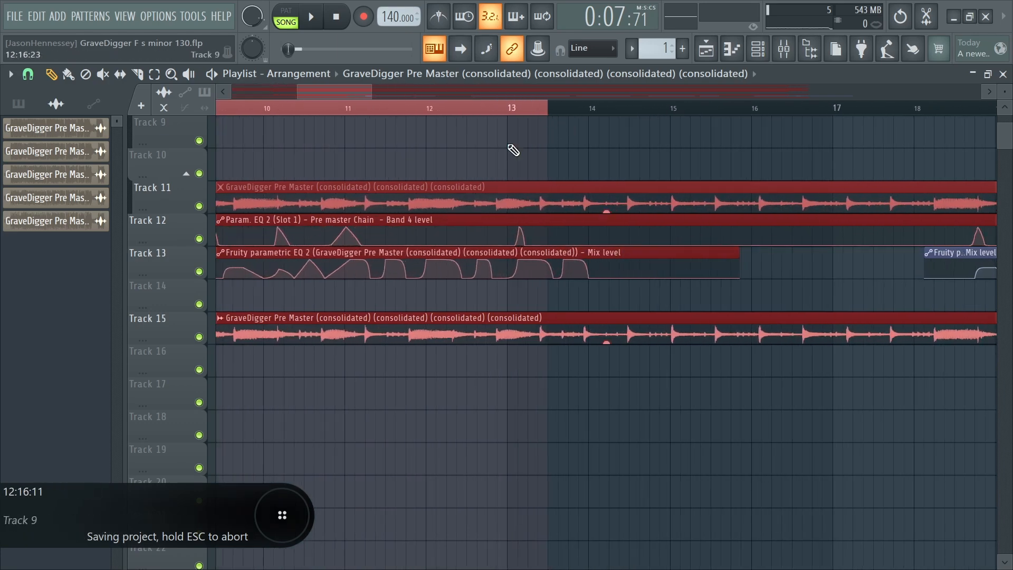
Load the saved Master Preset mixer track state onto the Master track.
key("F9")
right_click(43, 161)
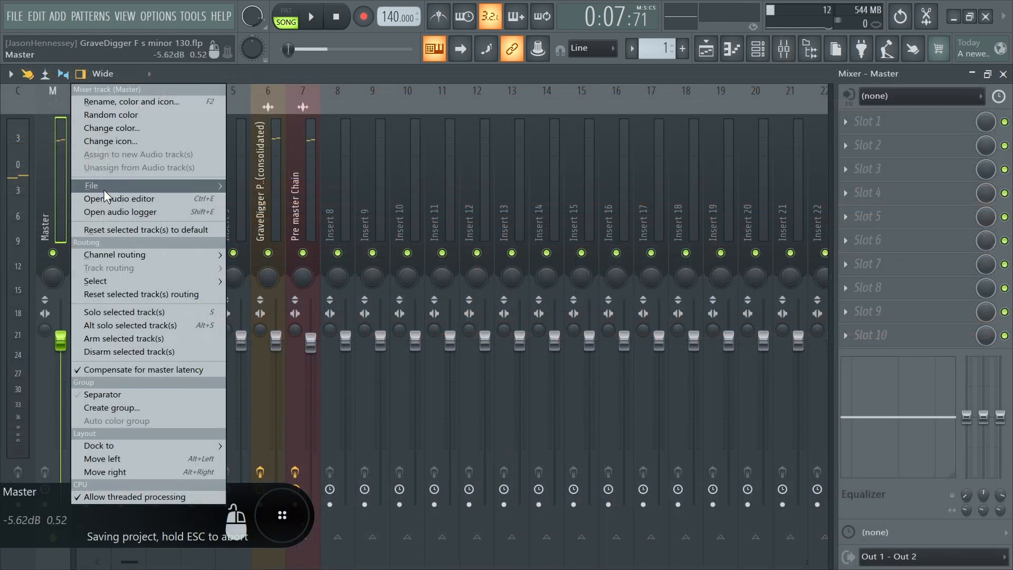
mouse_move(103, 187)
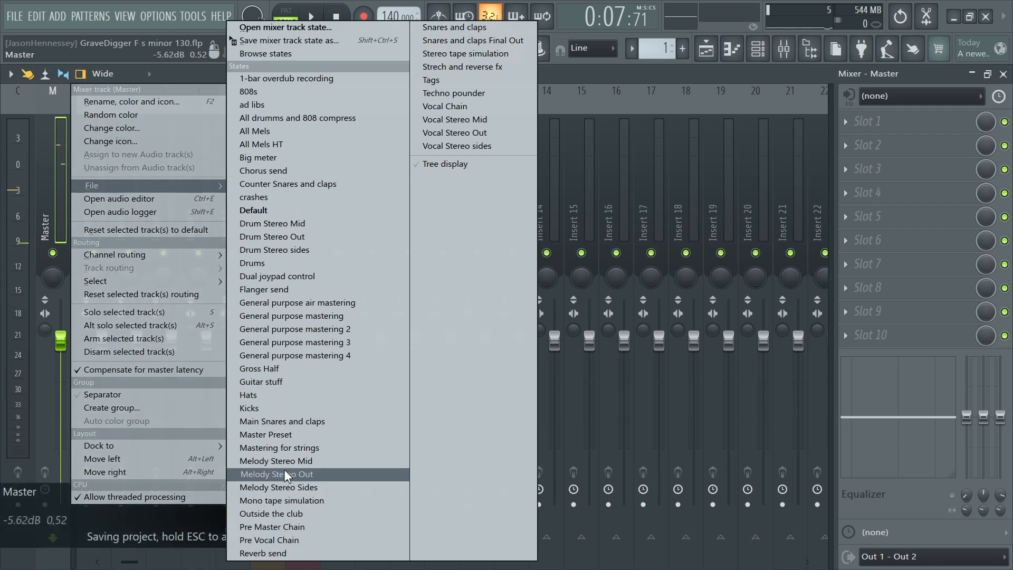
left_click(274, 435)
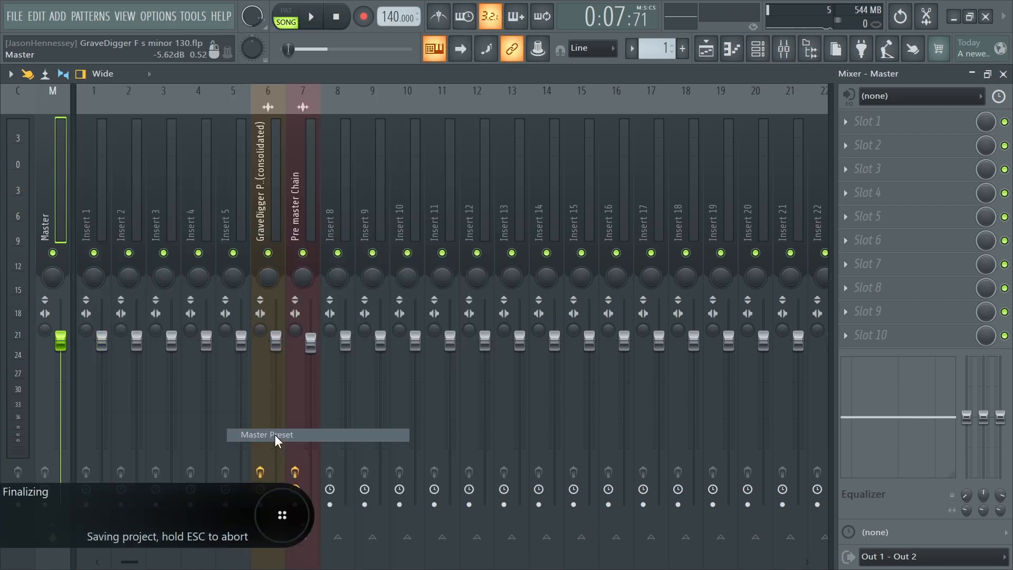
Adjust the peaking band in the master's slot 1 EQ and the soft saturation threshold of the master's Fruity Limiter.
left_click(928, 125)
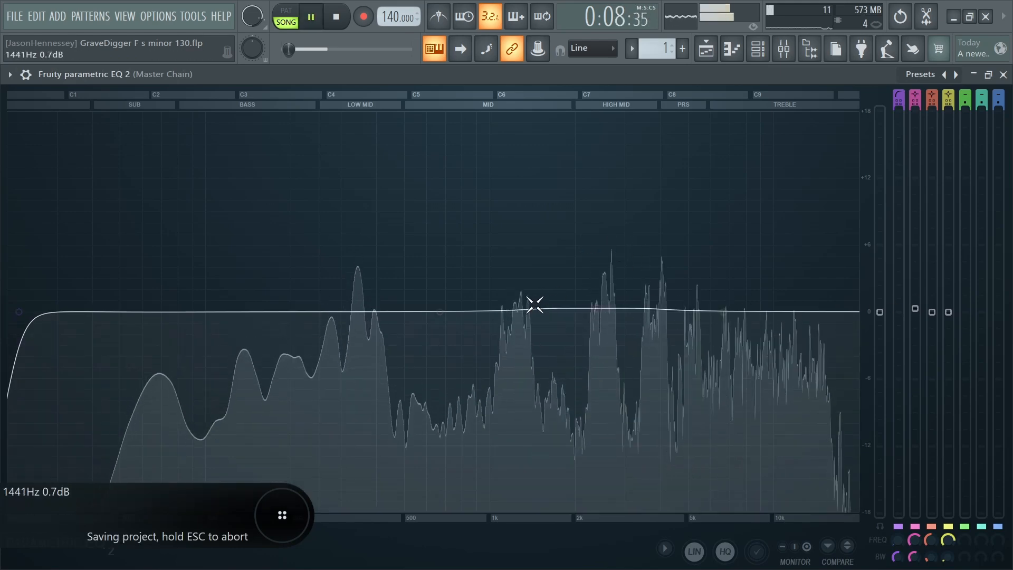
left_click_drag(594, 308, 583, 308)
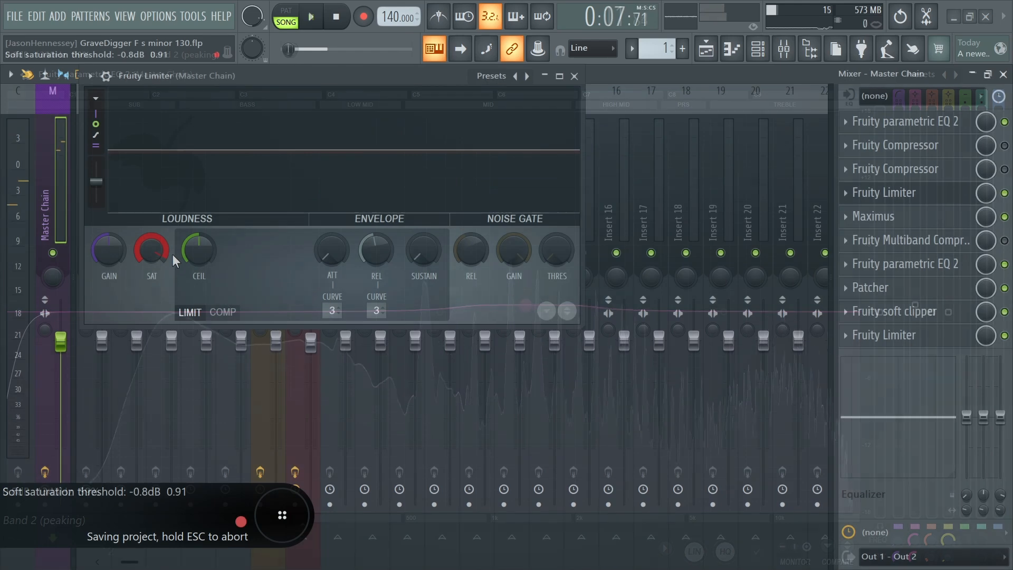
left_click_drag(173, 255, 141, 235)
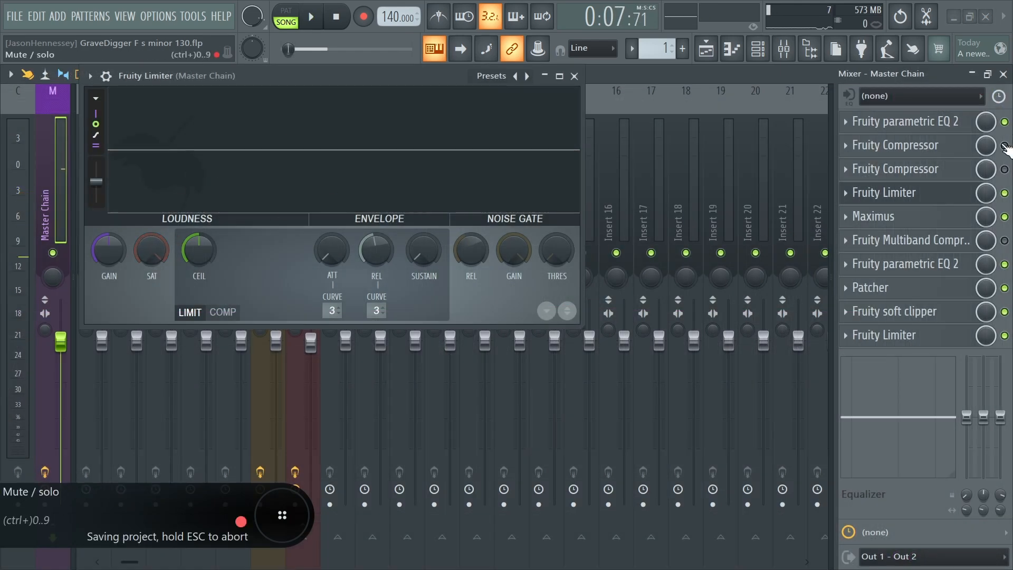
Enable the Fruity Compressor in slot 2 of the master and lower its mix level slightly while listening to the loop.
left_click(871, 146)
left_click_drag(727, 289, 746, 278)
key("space")
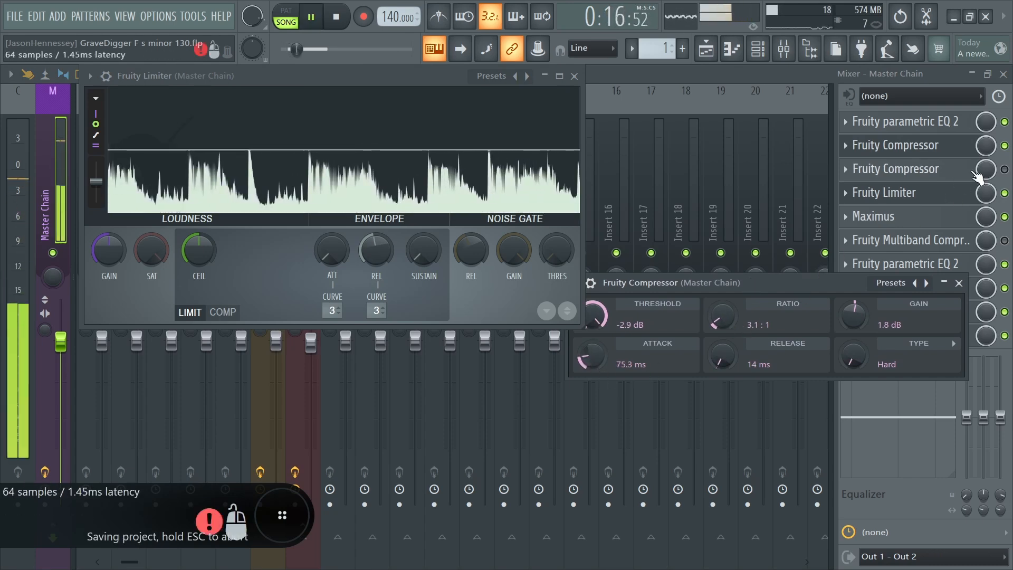
left_click_drag(985, 145, 985, 157)
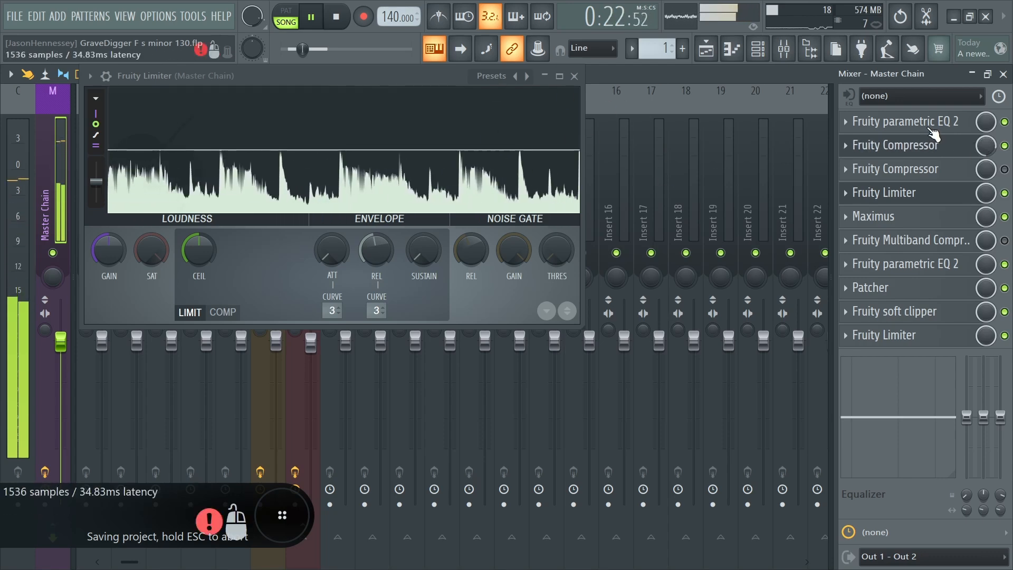
key("space")
Enable the Fruity Compressor in slot 3 of the master and set its release to 119 ms.
left_click(1004, 170)
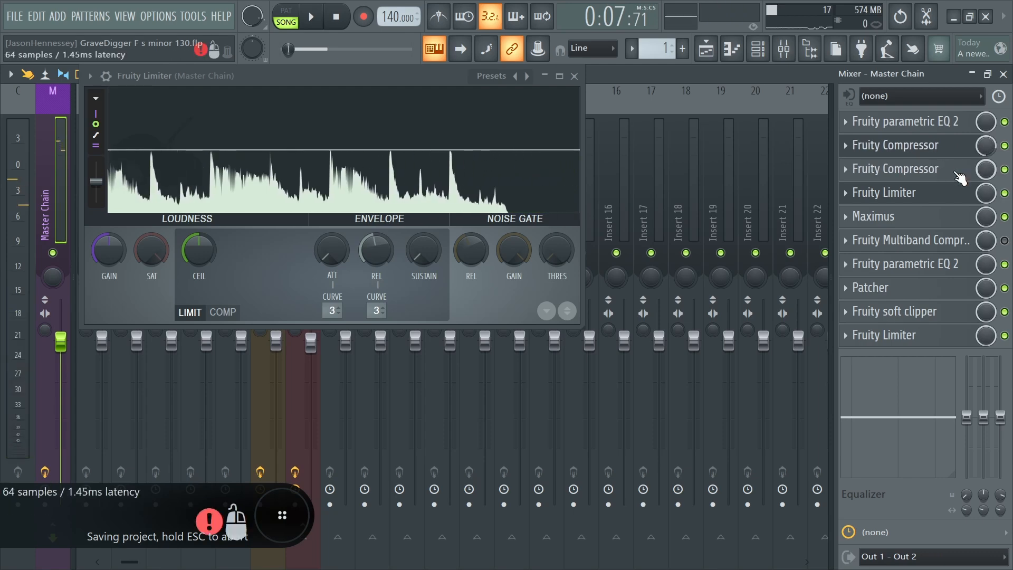
left_click_drag(467, 84, 455, 346)
left_click_drag(377, 265, 805, 340)
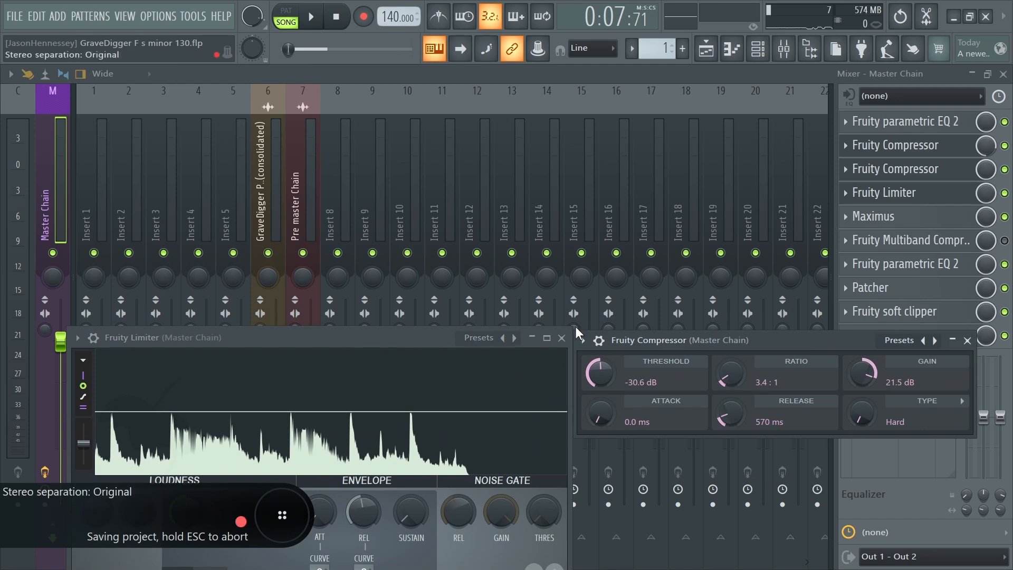
left_click_drag(446, 344, 418, 95)
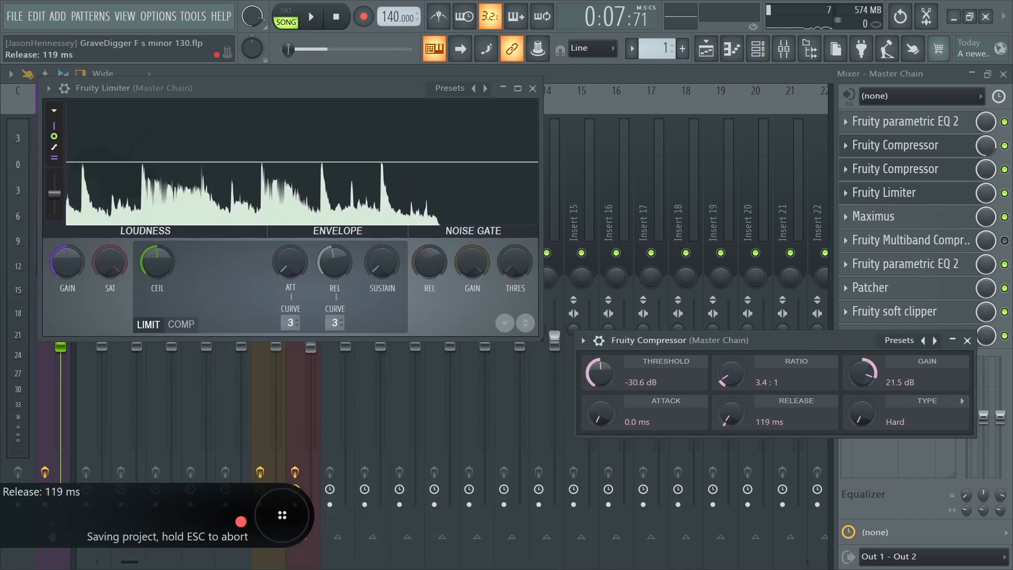
Set the slot 3 compressor's ratio to 3.1:1, play back the result and save the project.
left_click_drag(773, 341, 768, 303)
key("space")
left_click_drag(724, 339, 723, 348)
key("space")
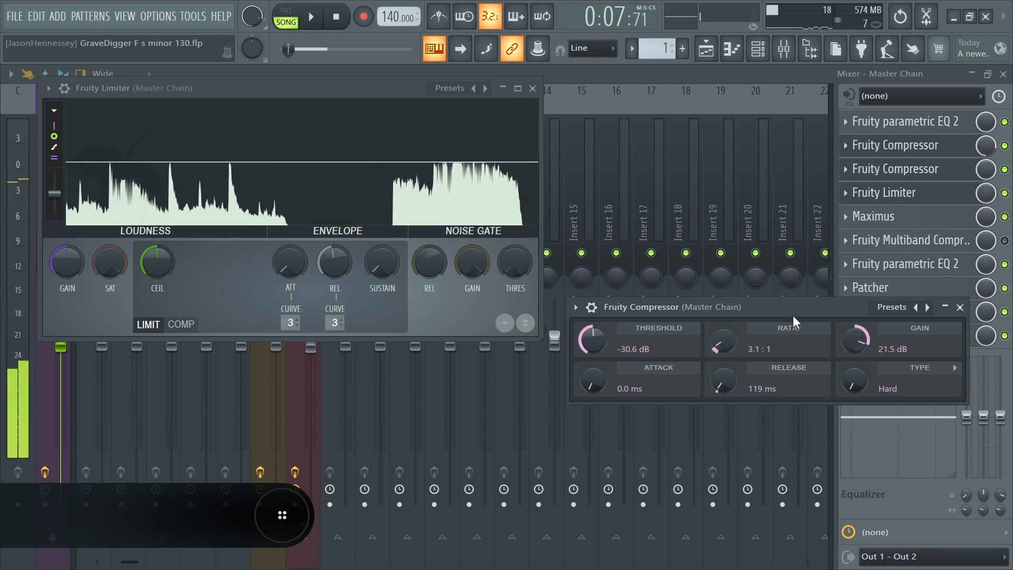
key("ctrl+s")
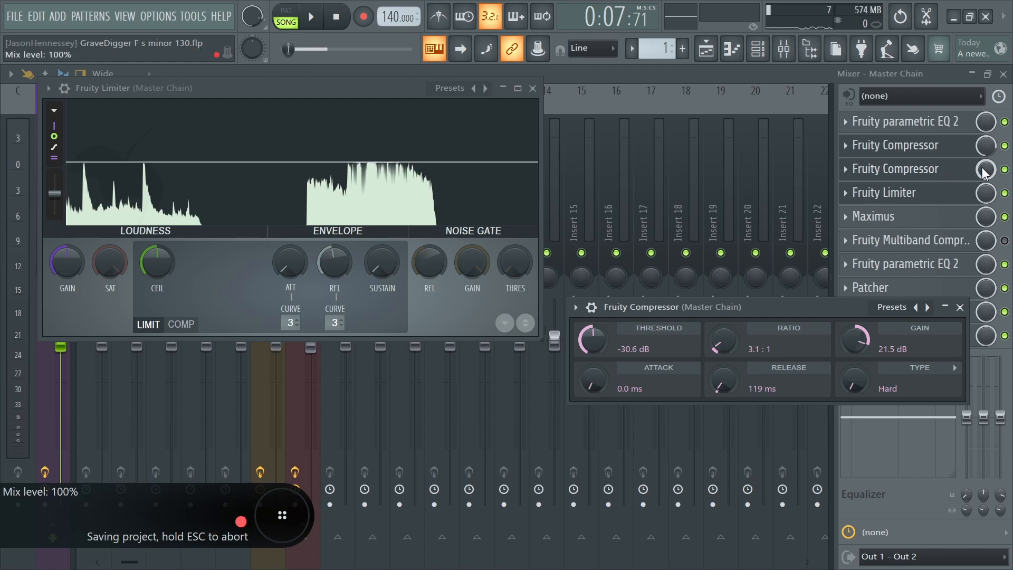
Set the slot 3 compressor's mix level to 16% and audition the slot 4 Fruity Limiter's mix level during playback.
key("space")
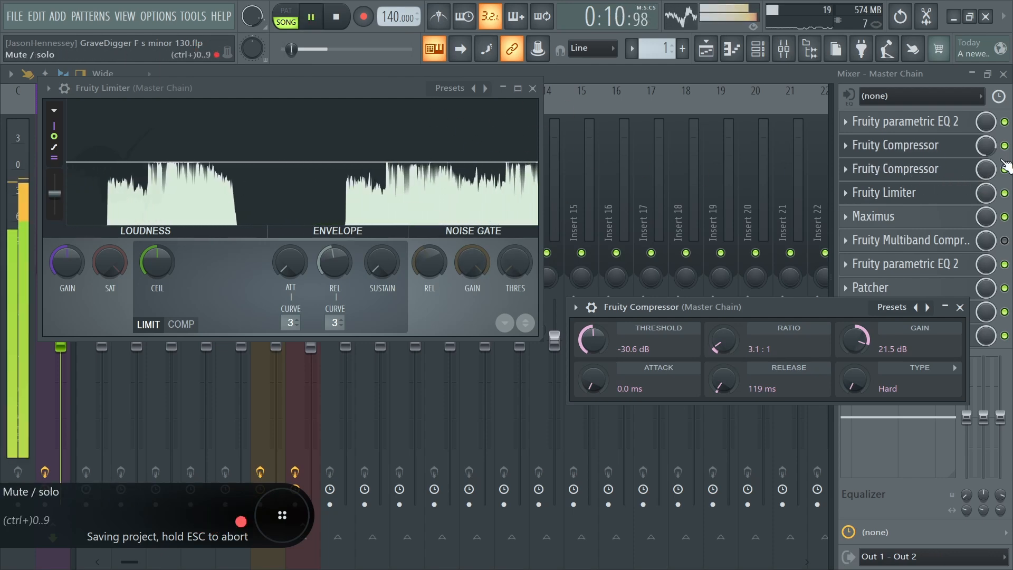
key("space")
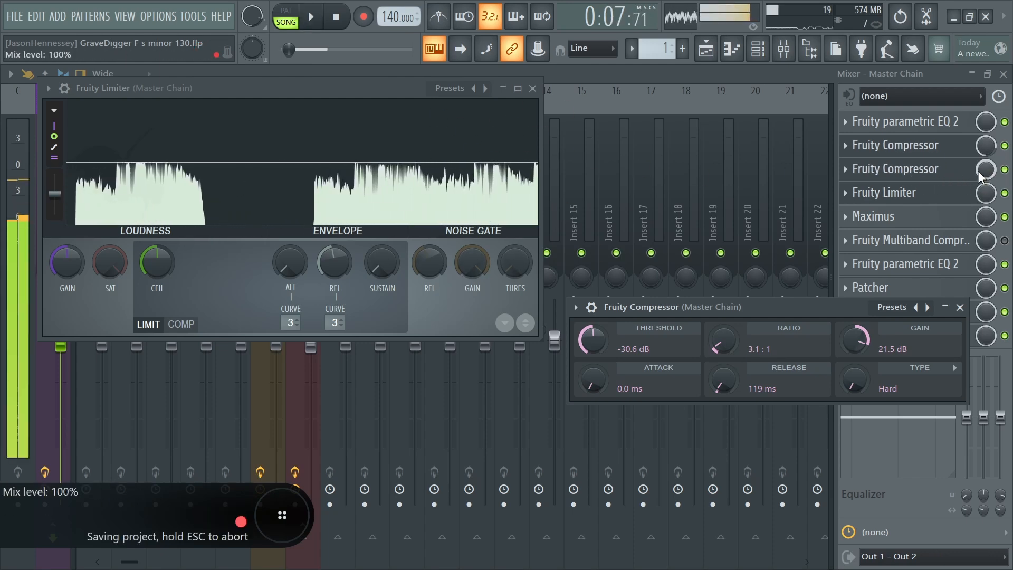
left_click_drag(982, 177, 982, 186)
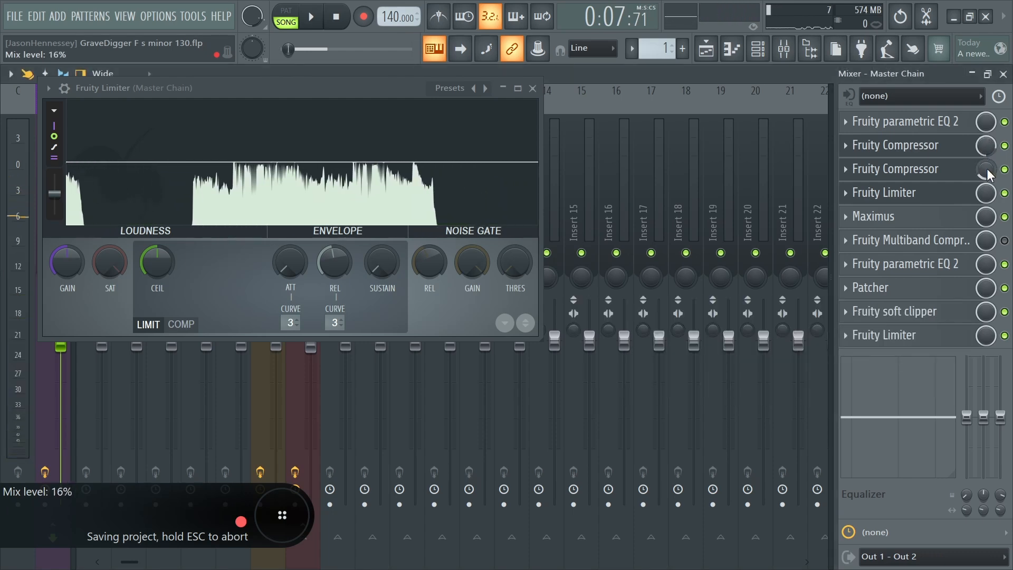
key("space")
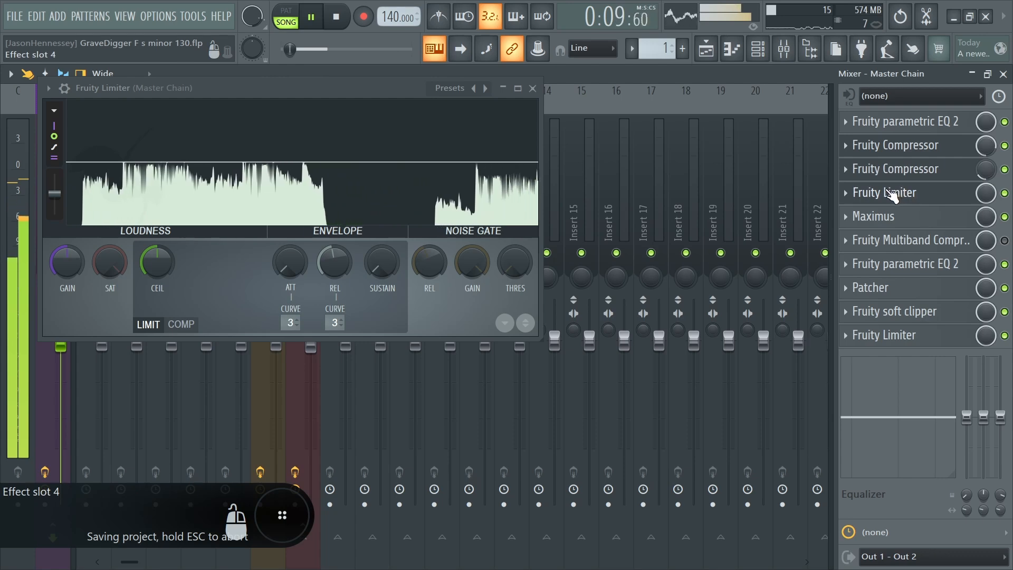
left_click_drag(986, 194, 986, 232)
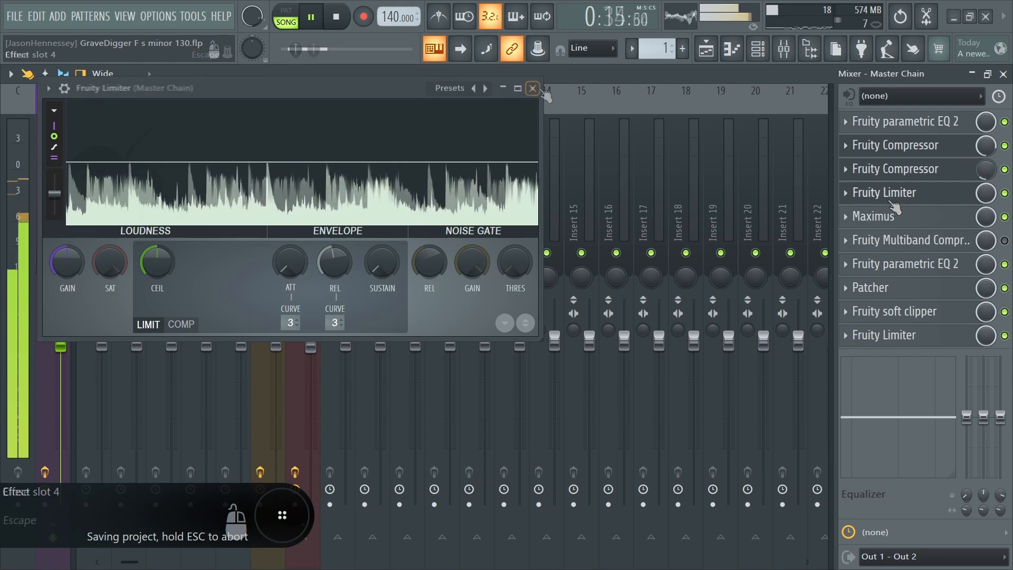
left_click(534, 89)
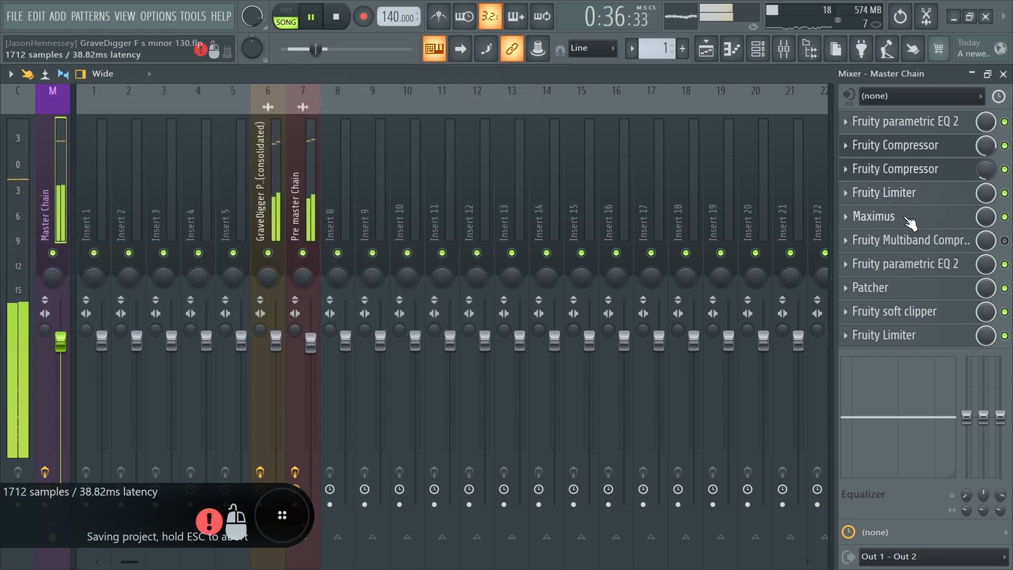
Open the master's Maximus in slot 5 and adjust its low and high band crossover frequencies.
left_click(909, 221)
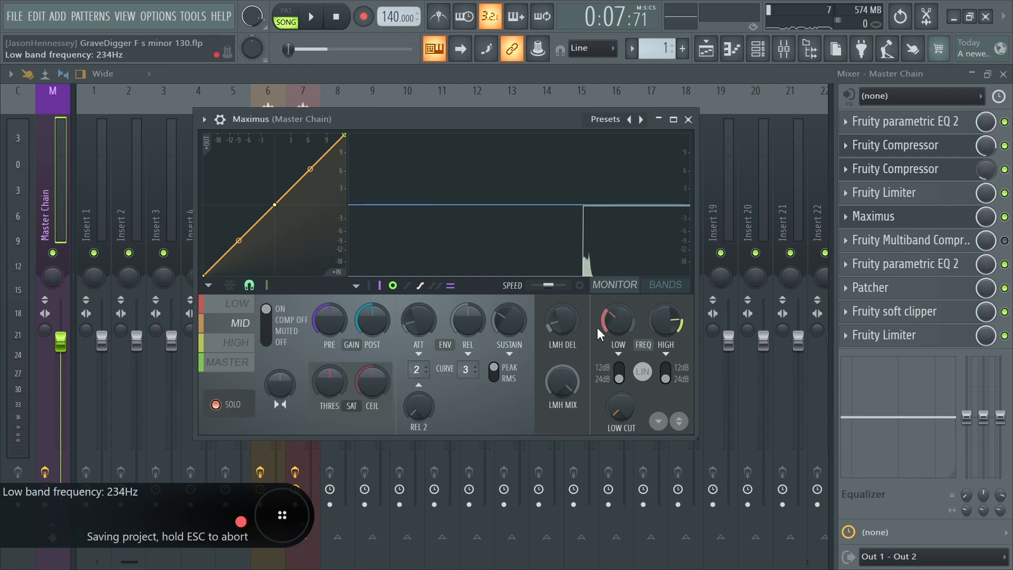
left_click_drag(621, 332, 666, 317)
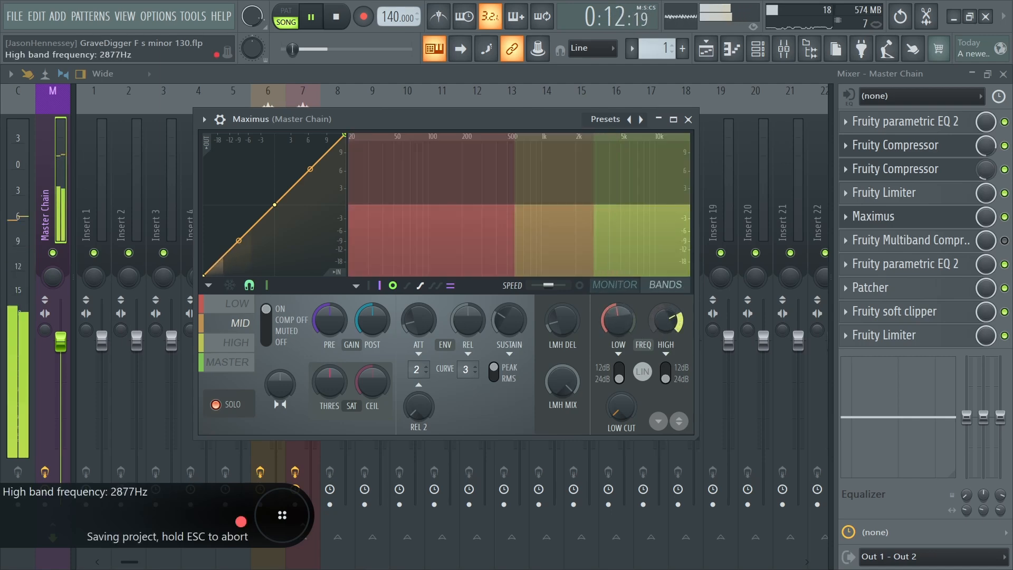
left_click_drag(666, 318, 666, 338)
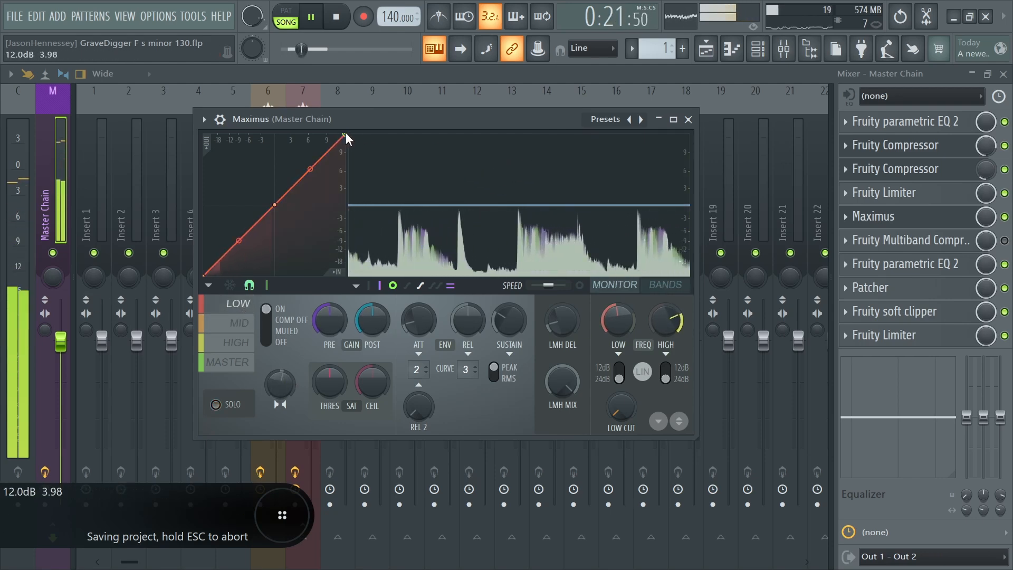
Enlarge the Maximus and lower the low and mid curves' end points to 0 dB, with knees at about -1.5 dB and -6 dB.
left_click_drag(346, 138, 362, 209)
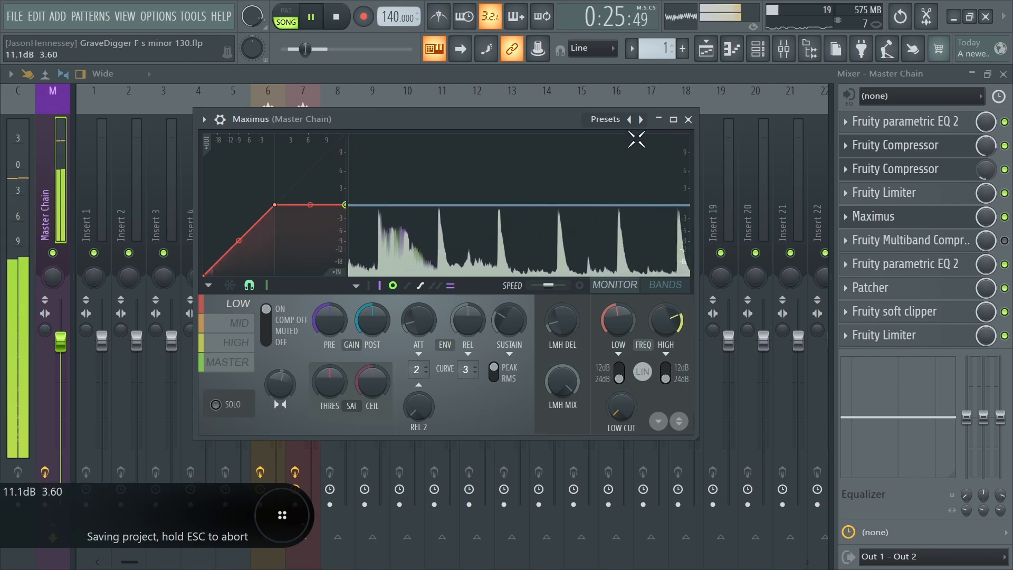
left_click(674, 120)
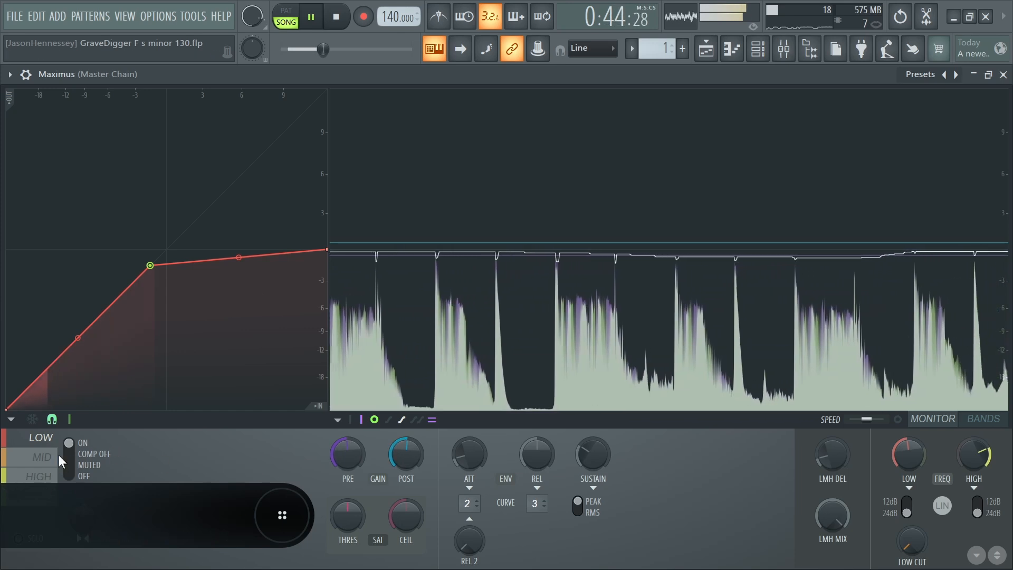
left_click(59, 457)
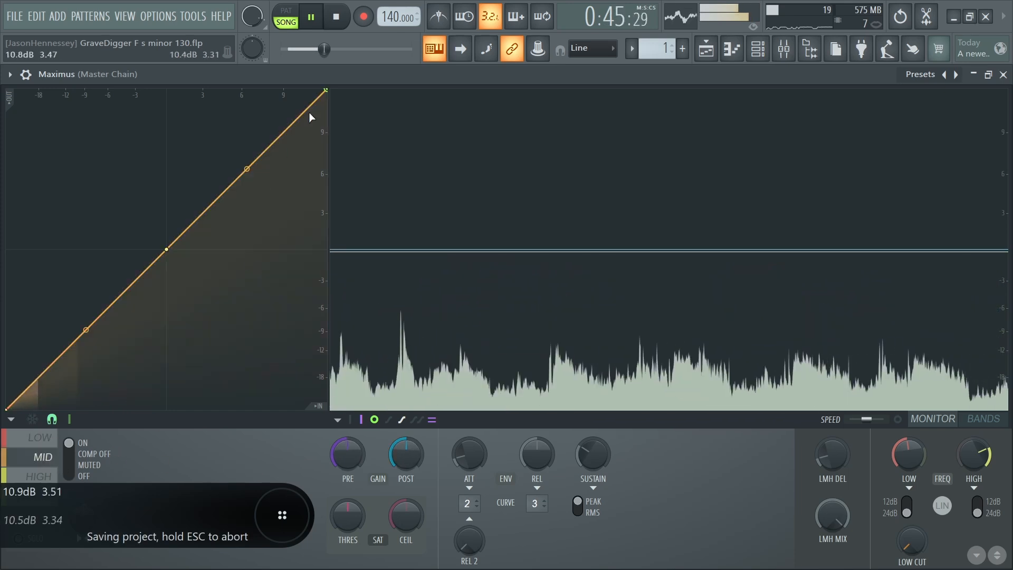
left_click_drag(325, 90, 392, 248)
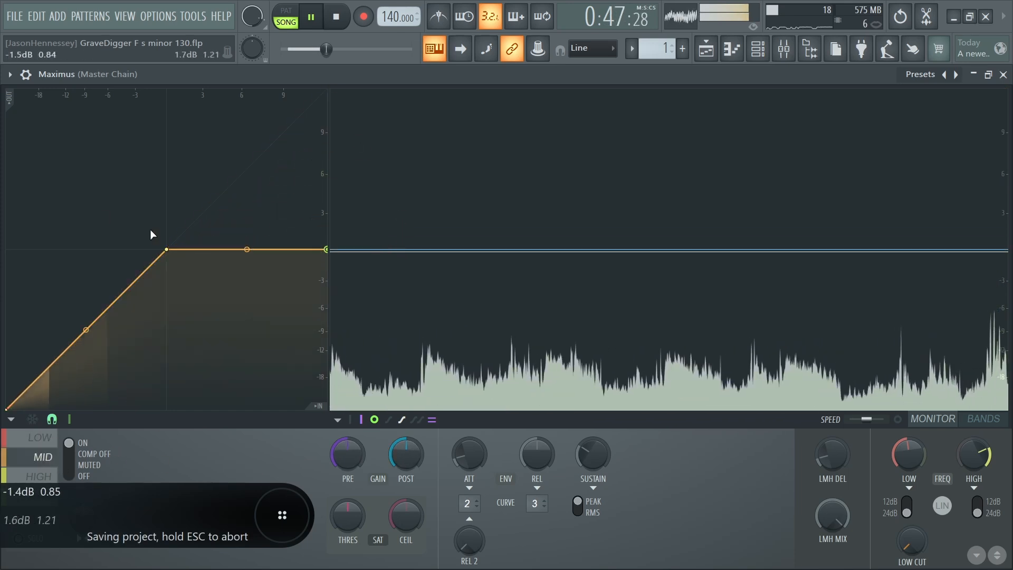
left_click_drag(166, 249, 102, 313)
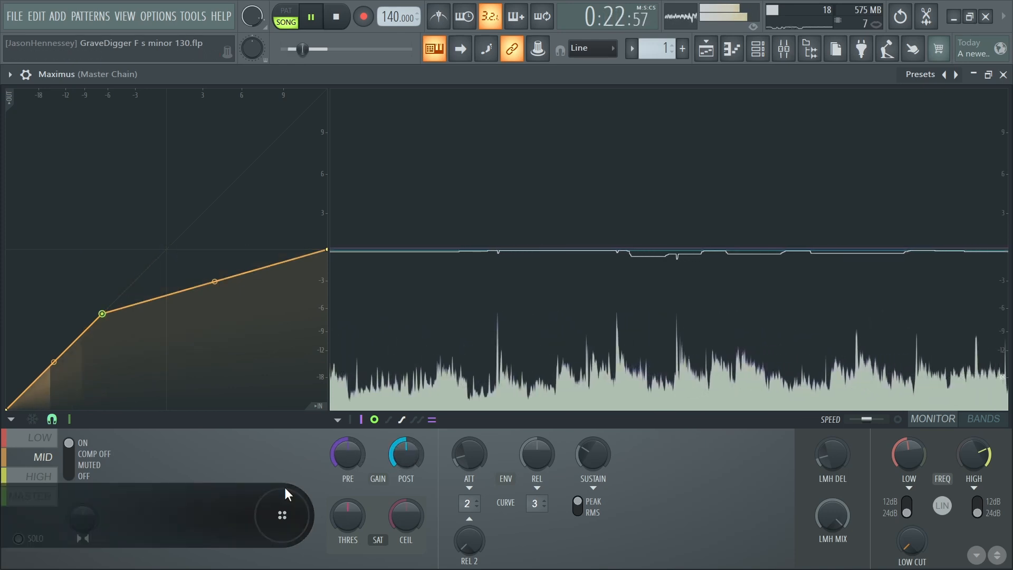
Lower the high and master curves' end points to 0 dB, with knees at about -12 dB and -1.5 dB, and adjust both bands' gains.
left_click(39, 477)
left_click_drag(327, 91, 328, 249)
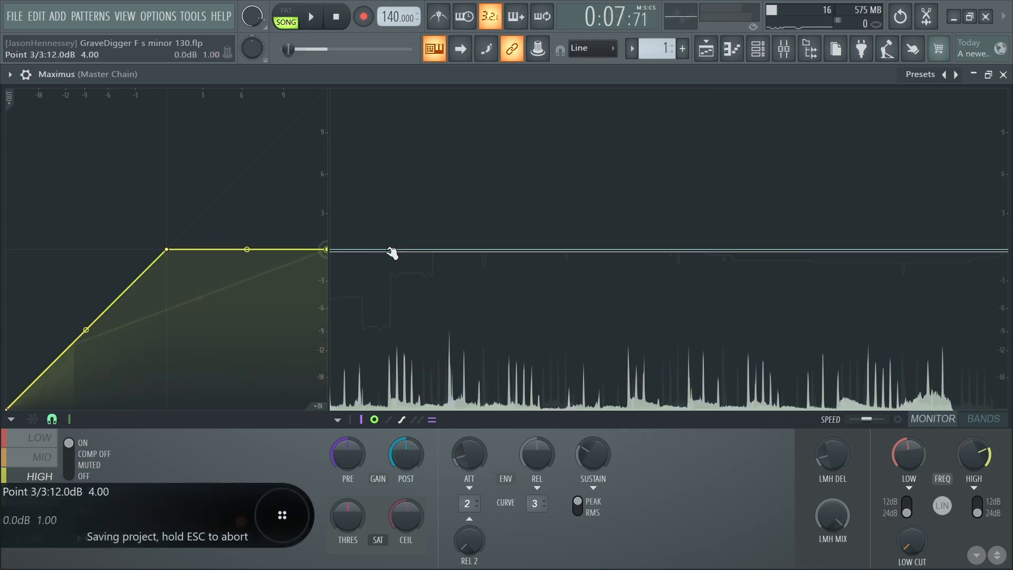
left_click_drag(166, 249, 71, 346)
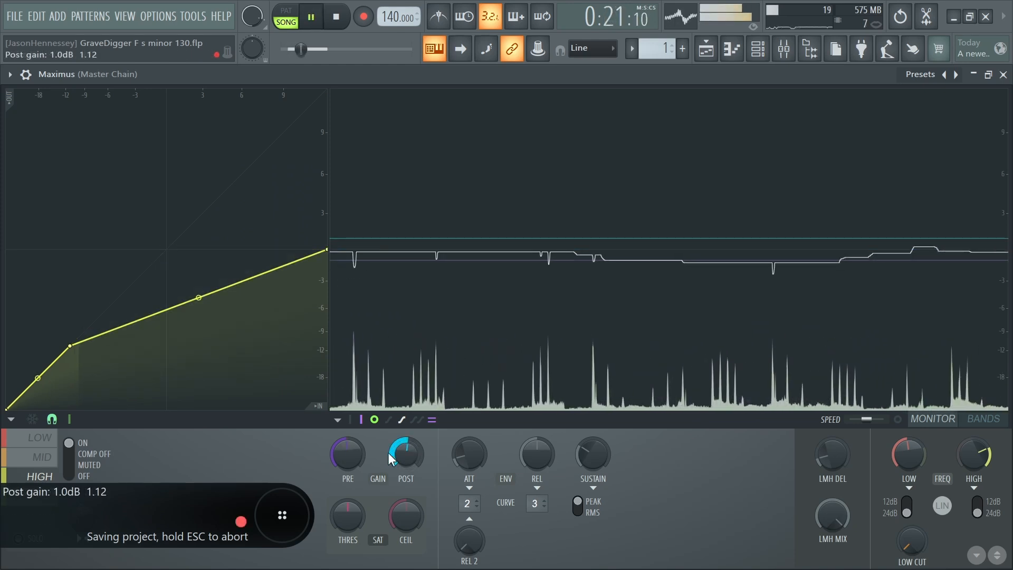
left_click(22, 501)
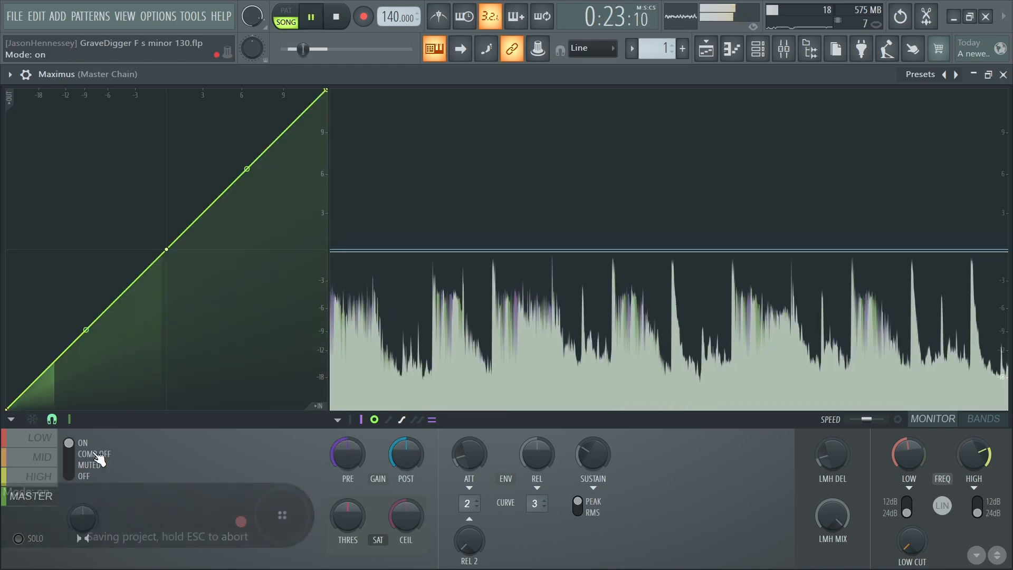
left_click_drag(325, 93, 342, 244)
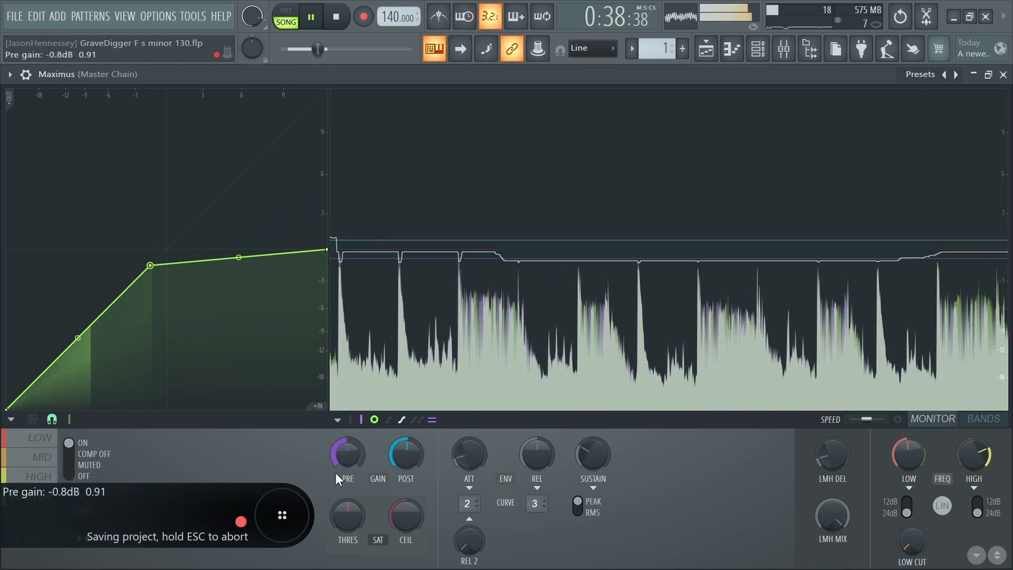
Close the Maximus, bring up the Patcher in slot 8 and save the project.
left_click(1003, 75)
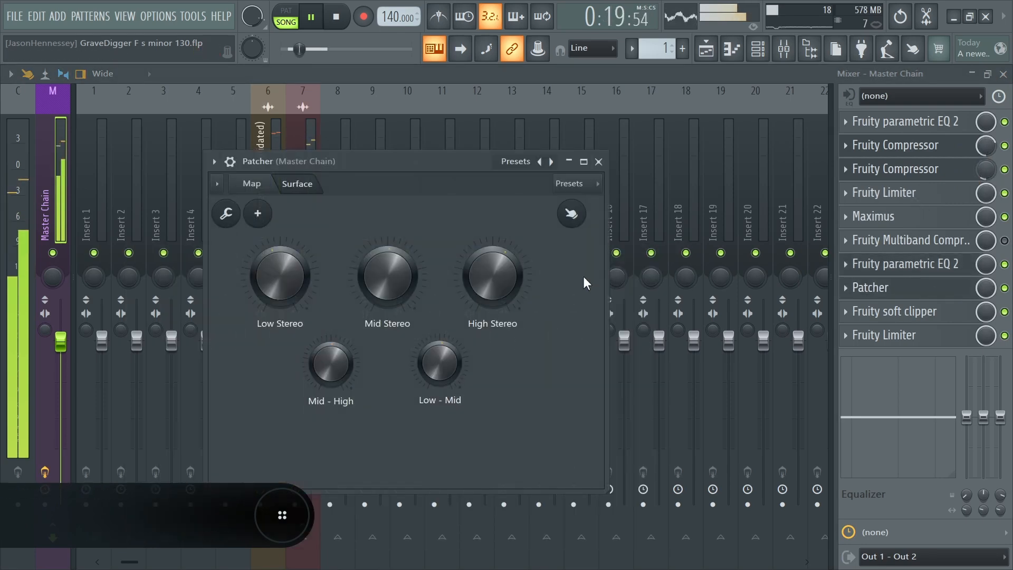
key("ctrl+s")
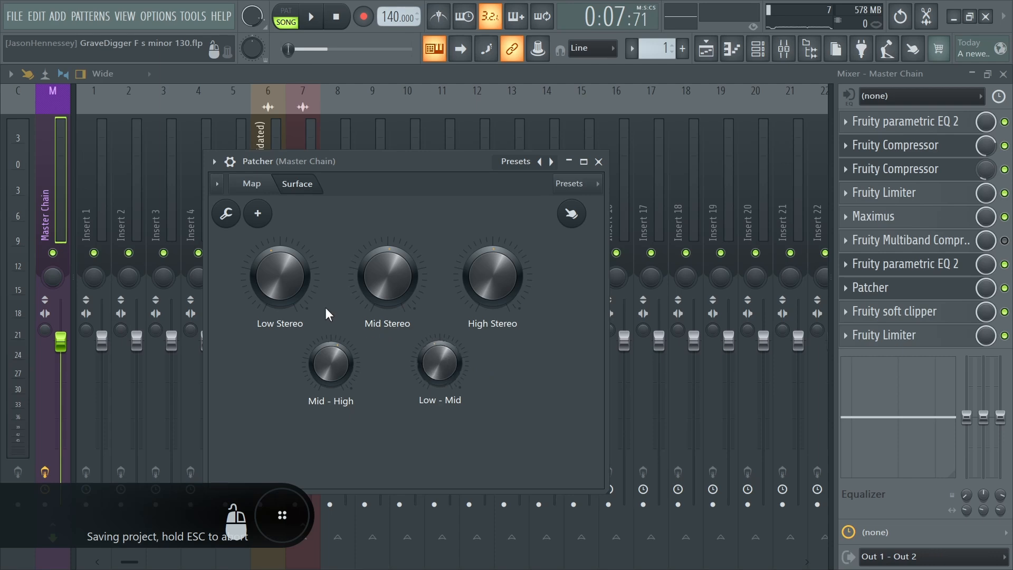
key("ctrl+s")
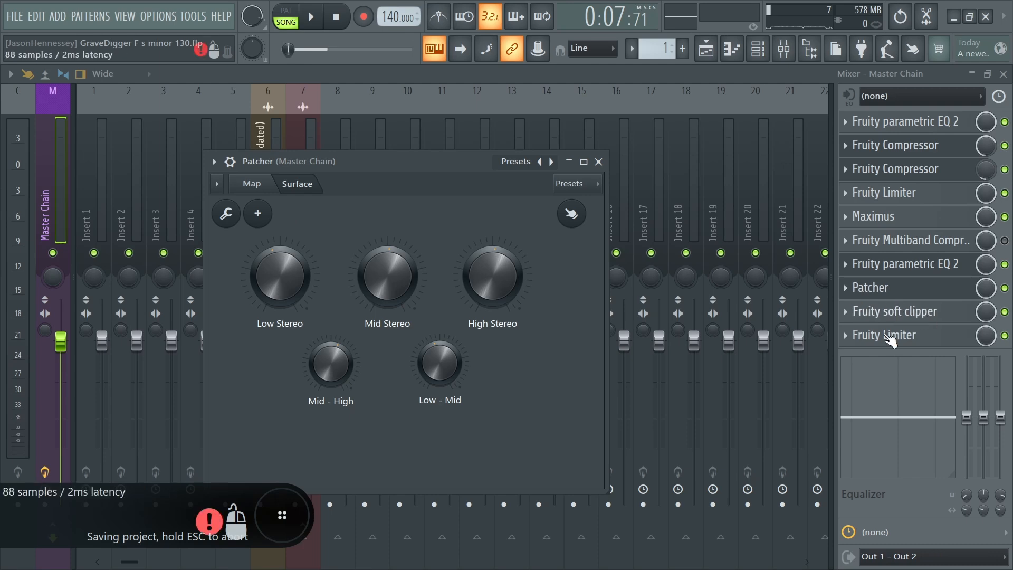
Move the slot 10 Fruity Limiter up above the Fruity soft clipper and enlarge its editor during playback.
right_click(837, 337)
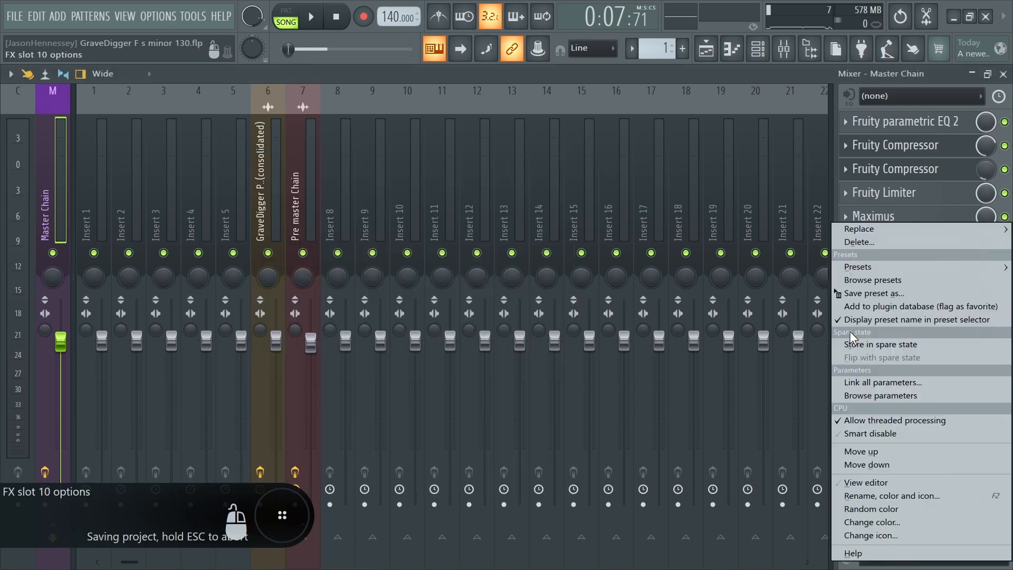
left_click(892, 452)
left_click(907, 313)
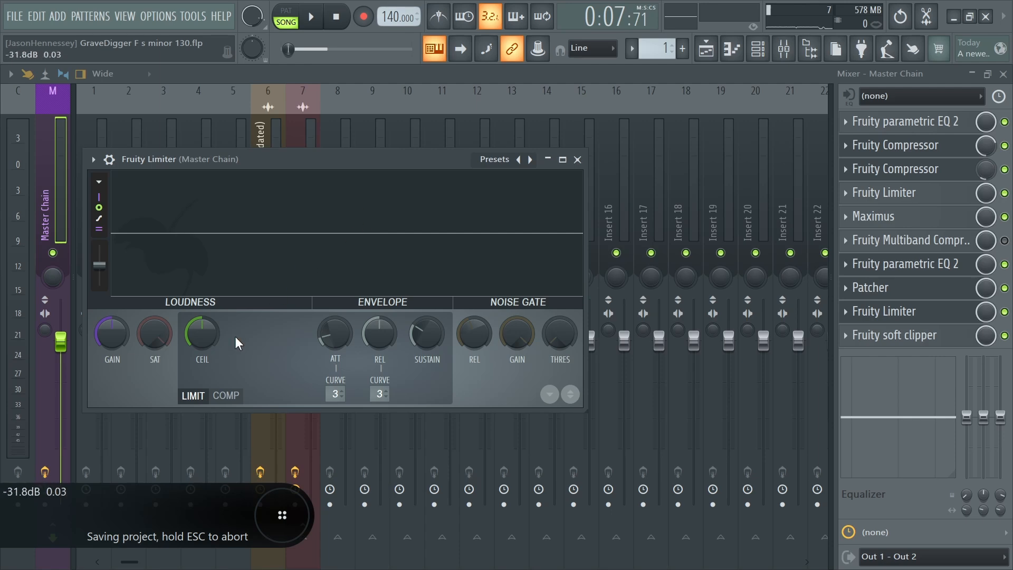
key("space")
left_click(563, 159)
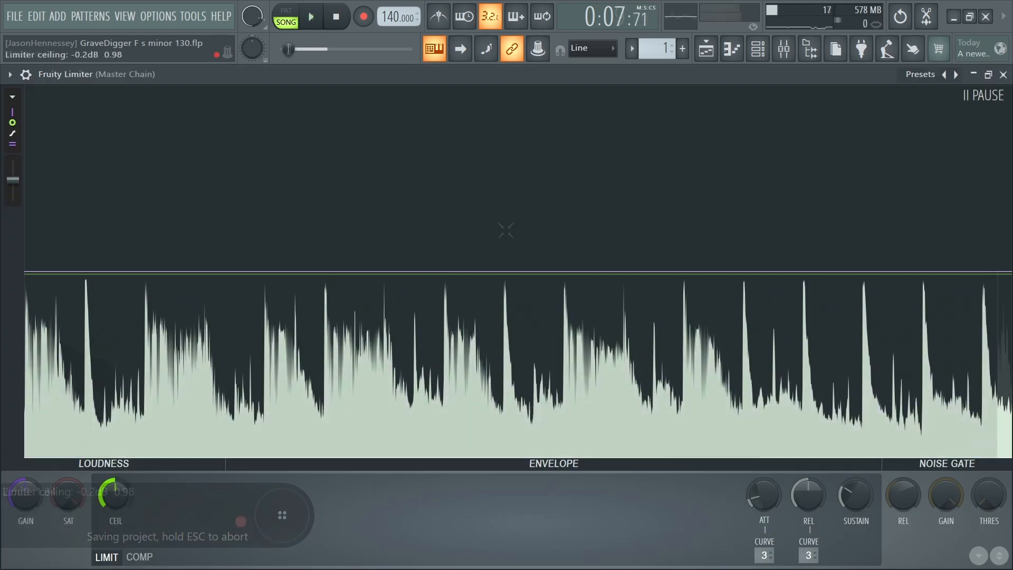
Try lowering the limiter's ceiling, raise it back to about -0.1 dB, and move the limiter back below the soft clipper.
left_click_drag(111, 492, 111, 506)
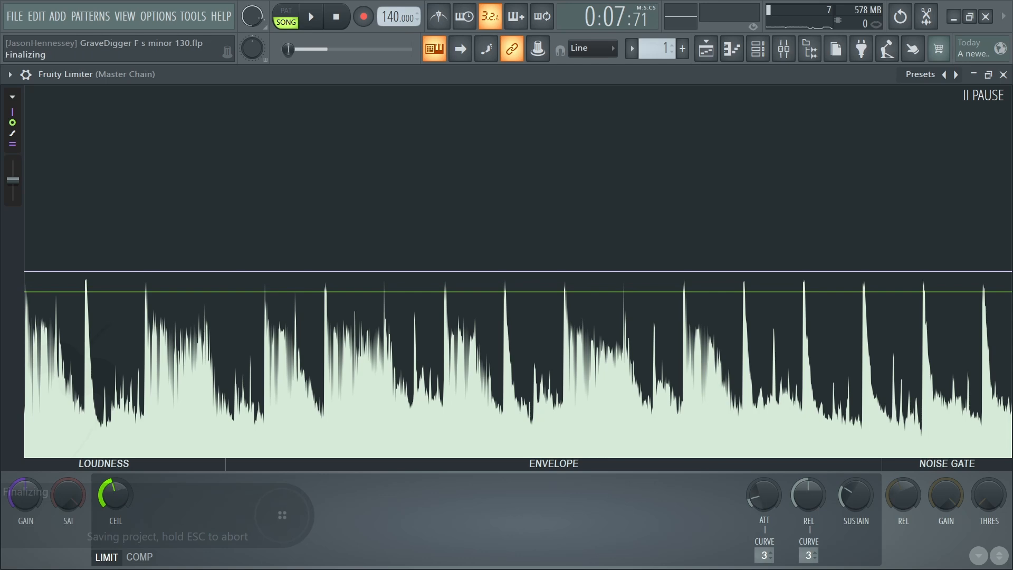
left_click_drag(111, 506, 111, 489)
key("Escape")
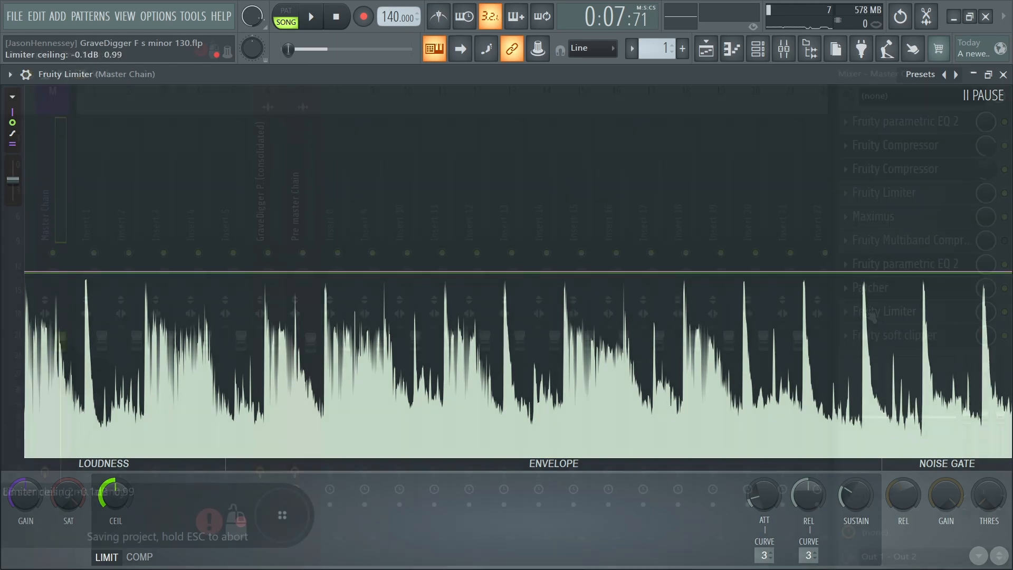
right_click(849, 305)
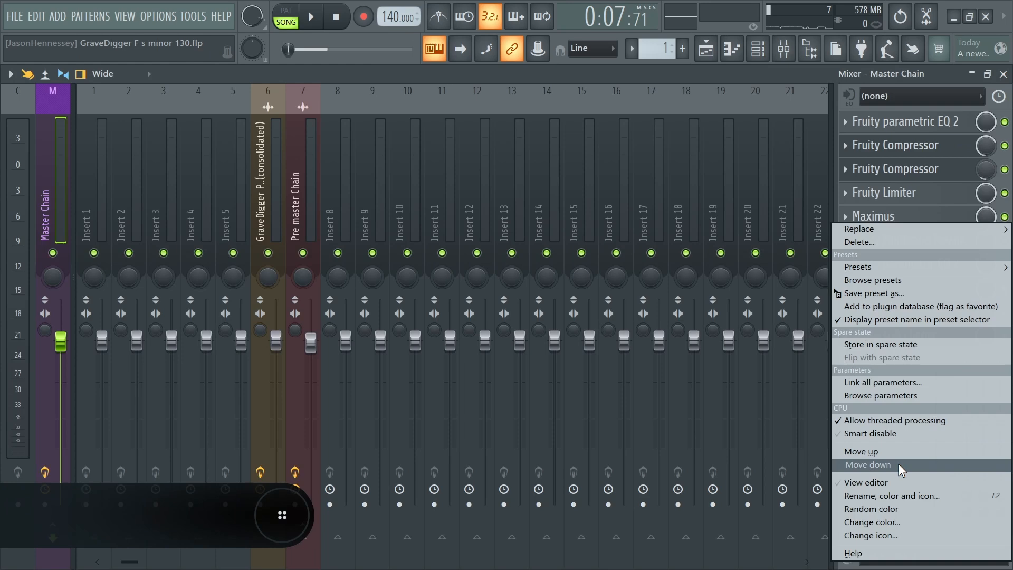
left_click(899, 464)
Raise the main level of the slot 7 Fruity parametric EQ 2 to 1.6 dB and play the song.
left_click(914, 263)
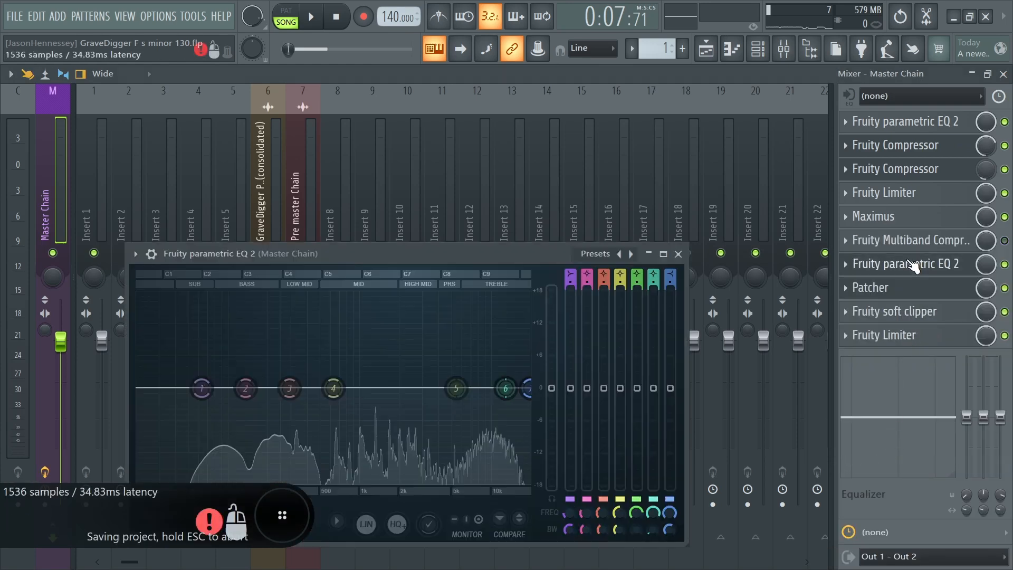
left_click_drag(551, 388, 551, 381)
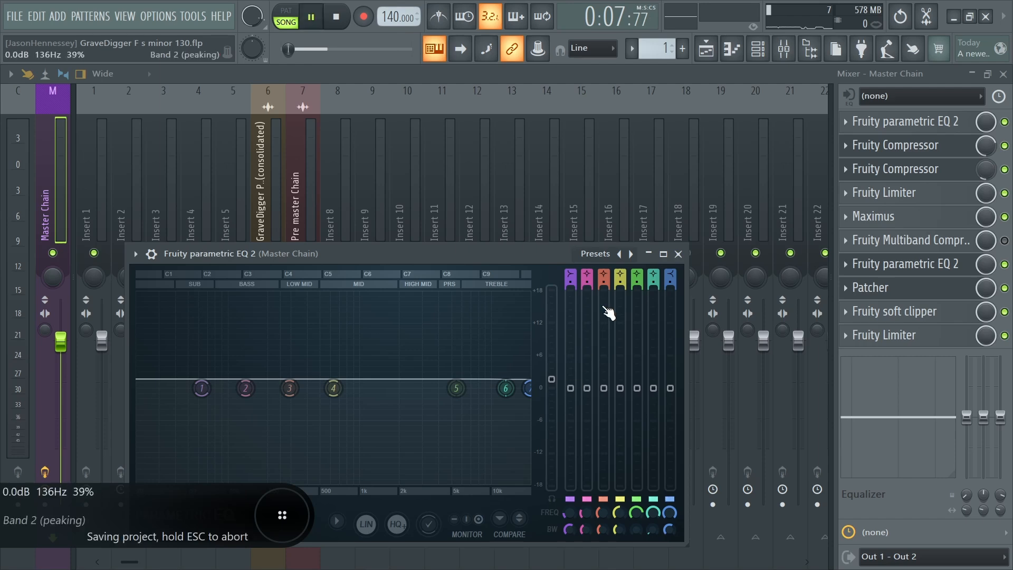
key("space")
Open the slot 10 Fruity Limiter, try its ceiling at -1.4 dB and raise the ceiling again.
left_click(897, 341)
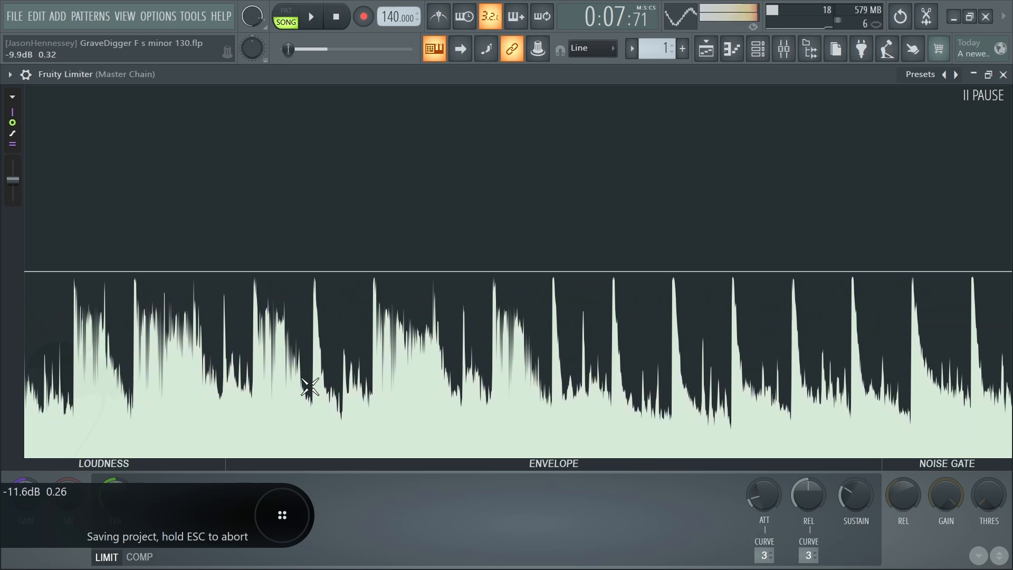
left_click_drag(116, 495, 115, 511)
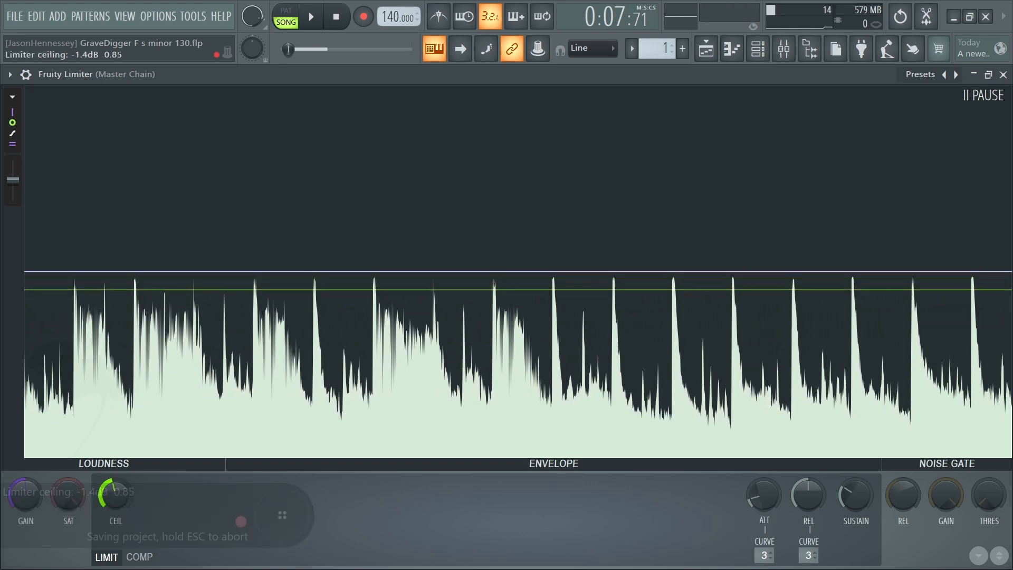
right_click(116, 495)
left_click(453, 380)
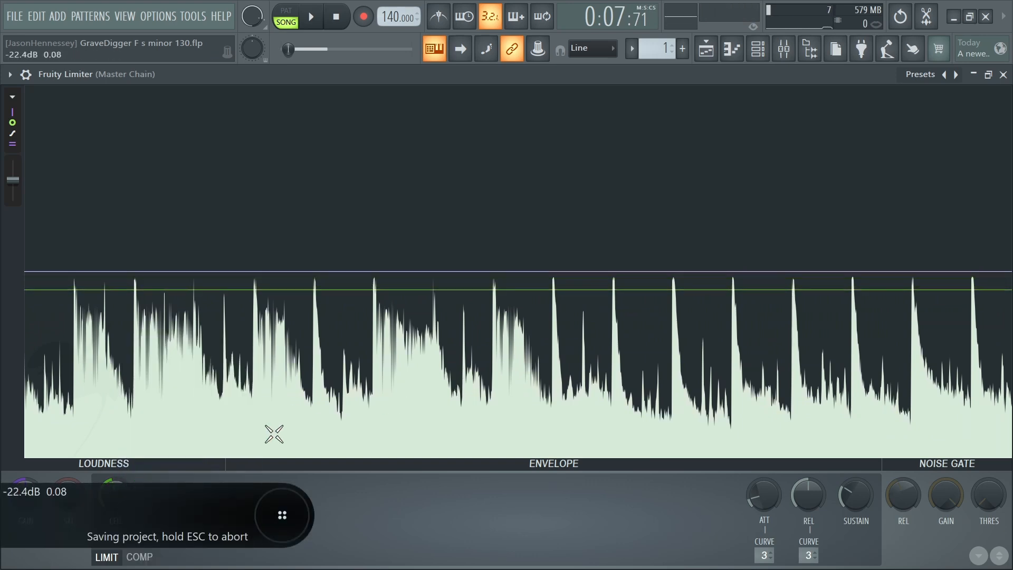
left_click_drag(116, 495, 115, 481)
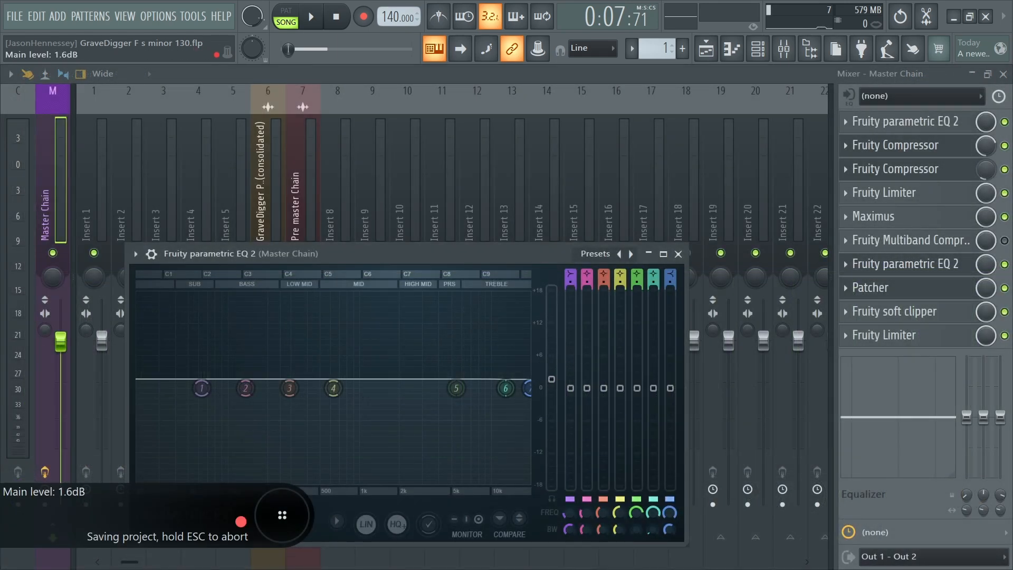
Raise the slot 7 EQ's main level to 2.8 dB and check the signal in the slot 10 limiter during playback.
left_click_drag(551, 379, 551, 375)
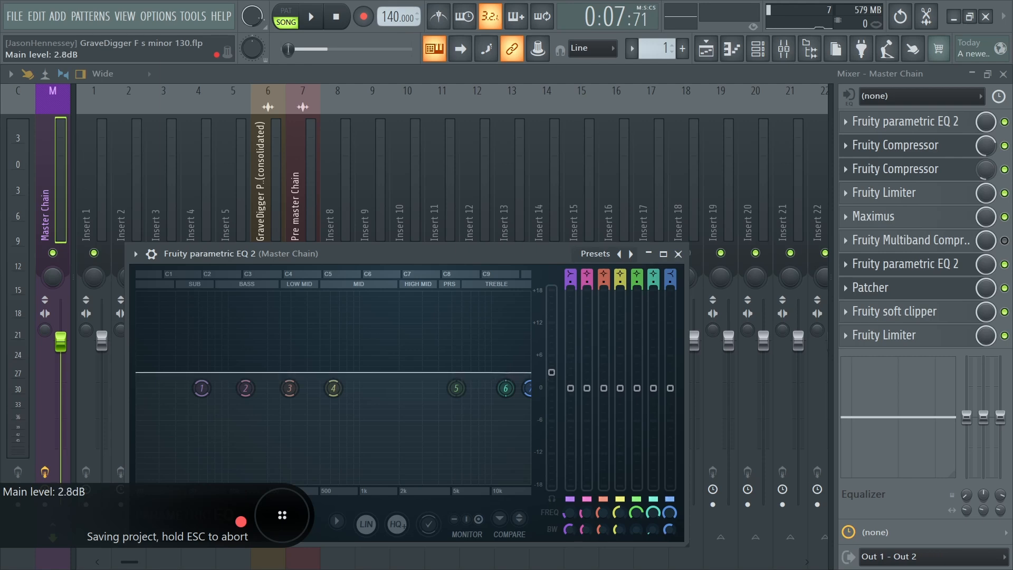
key("space")
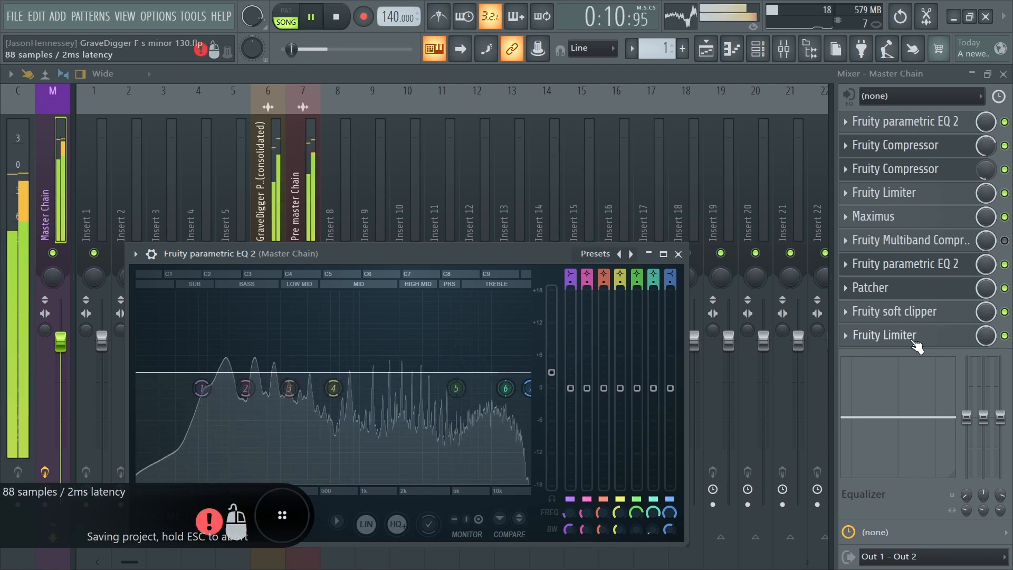
left_click(909, 336)
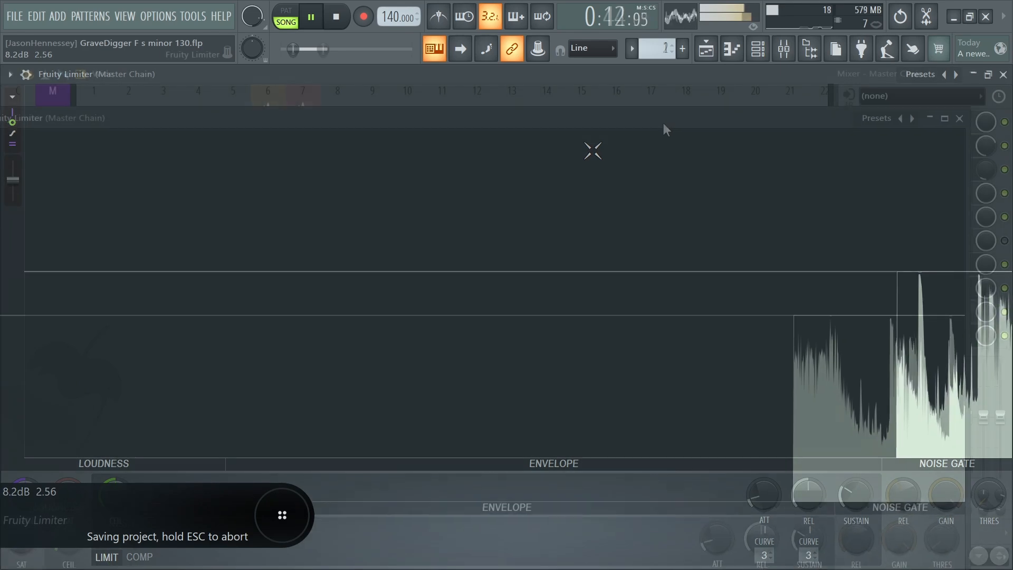
left_click(966, 114)
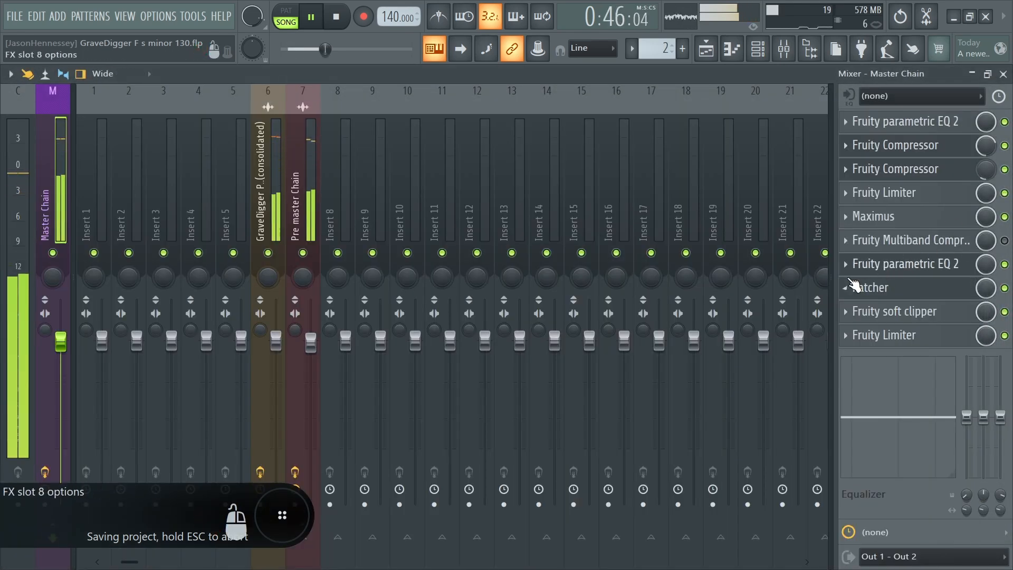
Replay the section and examine the peaks against the ceiling in the enlarged slot 10 Fruity Limiter.
key("space")
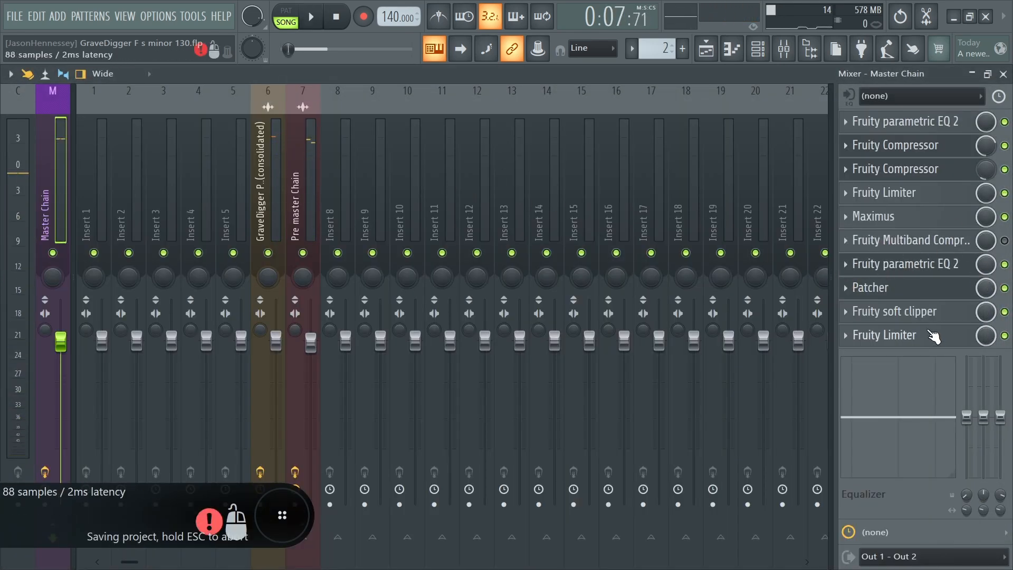
left_click(909, 335)
key("space")
double_click(766, 113)
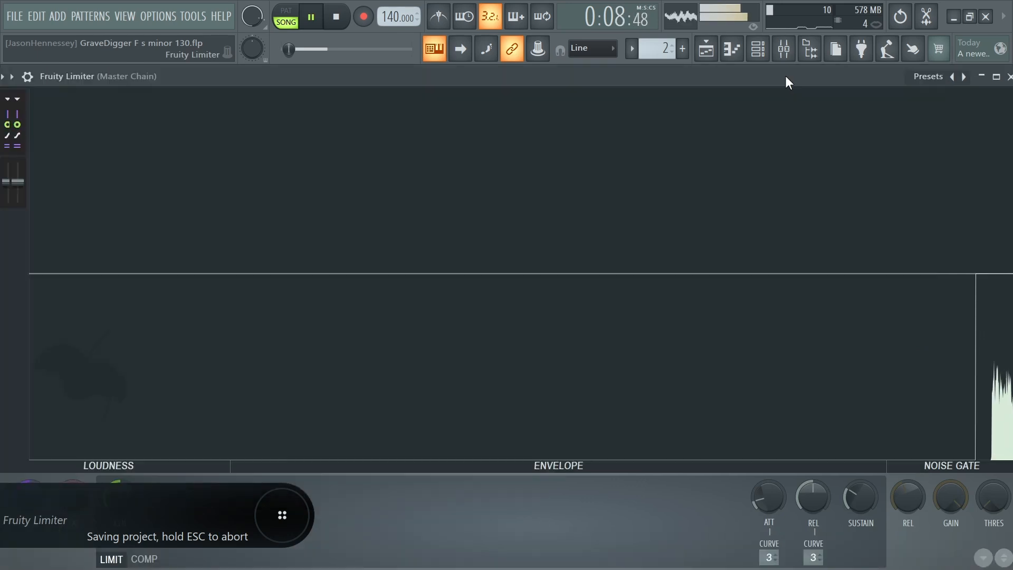
left_click(1000, 73)
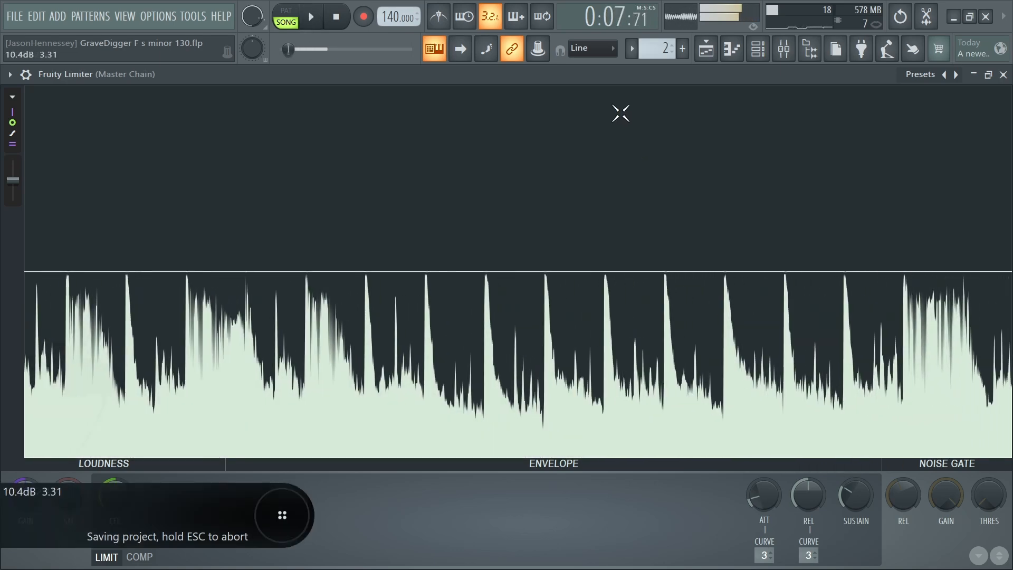
Stop playback, fine-tune the slot 10 limiter's ceiling near 0 dB and close the limiter.
key("space")
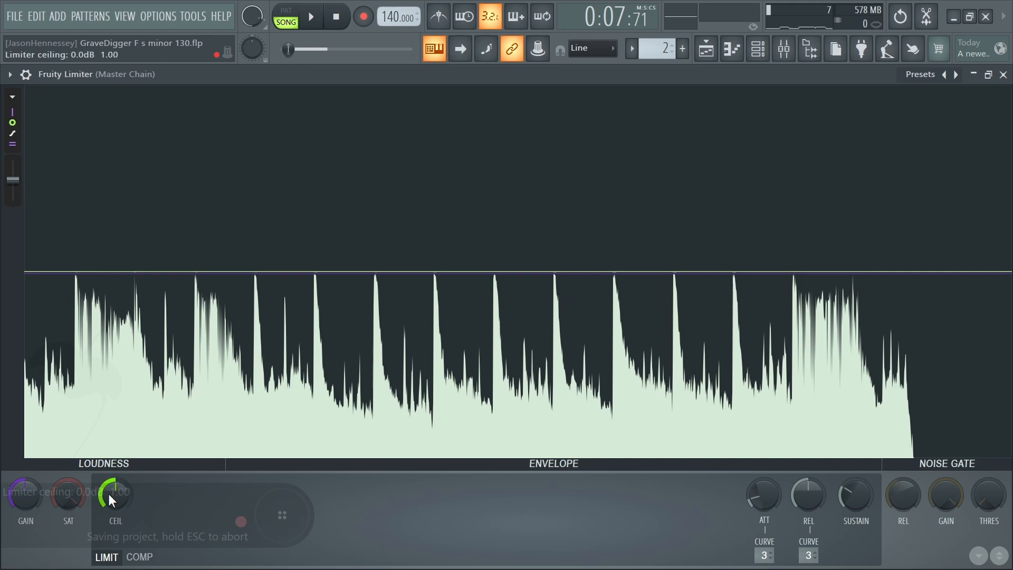
left_click_drag(114, 494, 114, 495)
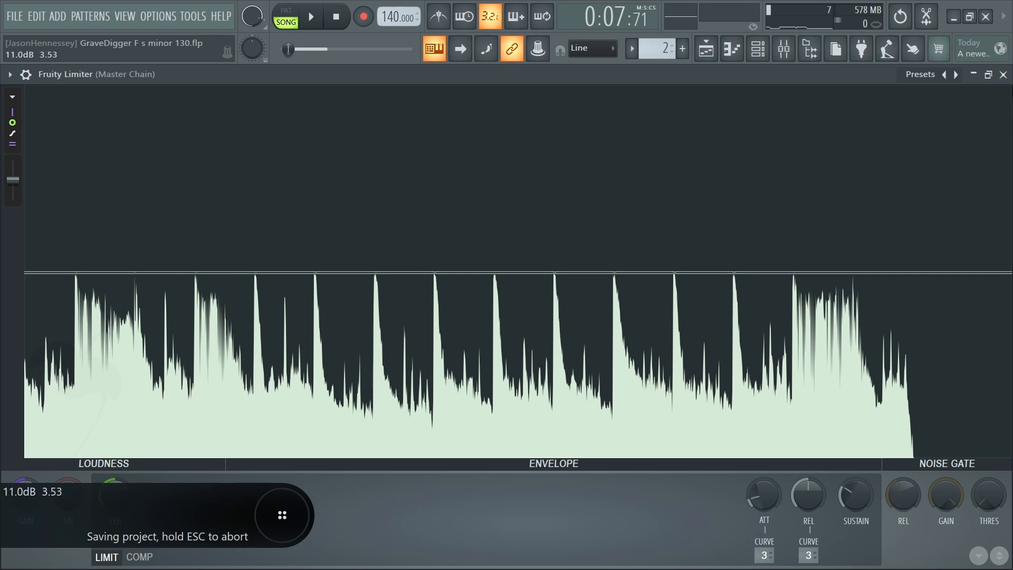
left_click(1004, 75)
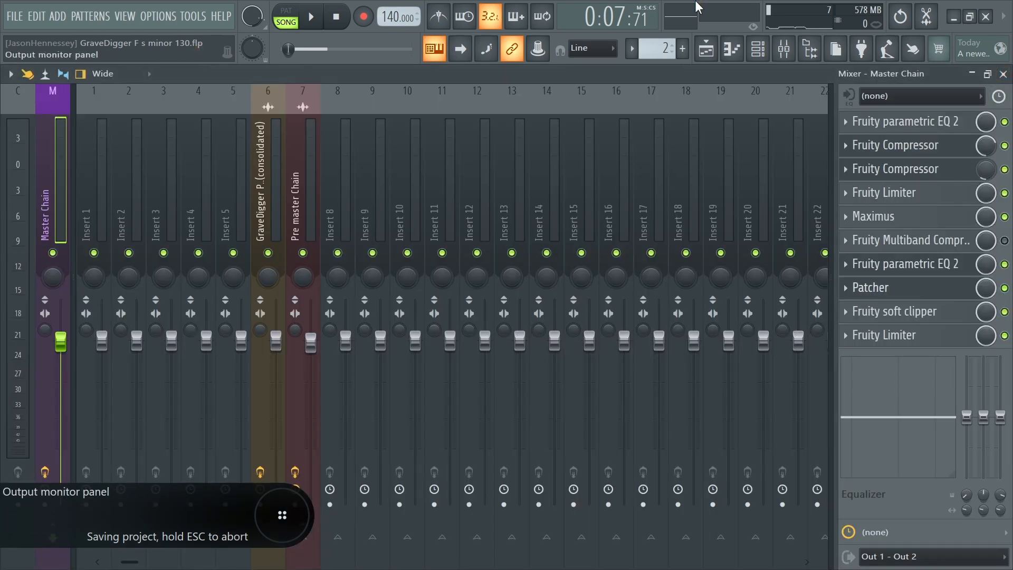
Open the playlist, clear the time selection and play the arrangement from the start.
left_click(706, 49)
left_click_drag(218, 107, 271, 107)
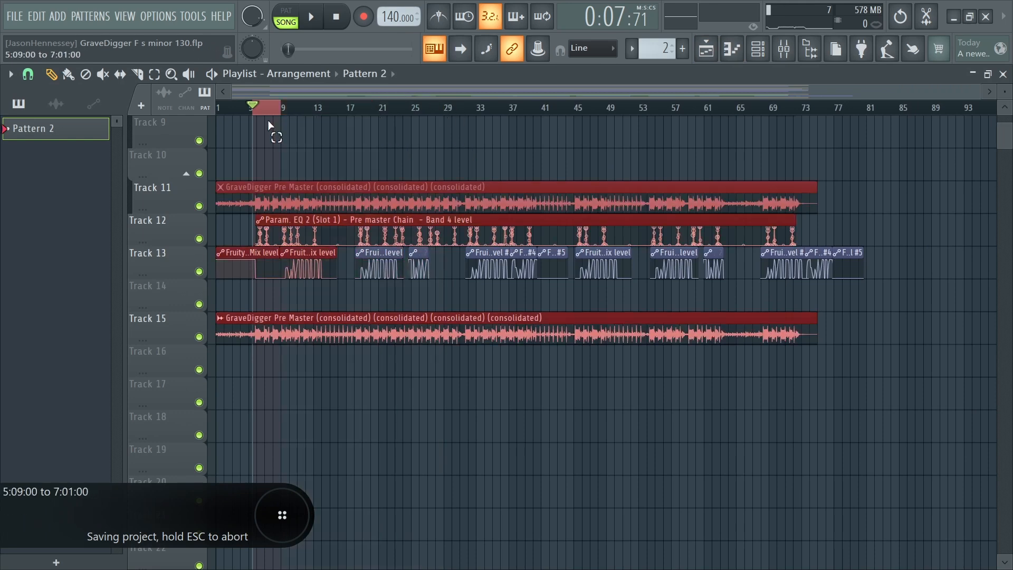
left_click(270, 164)
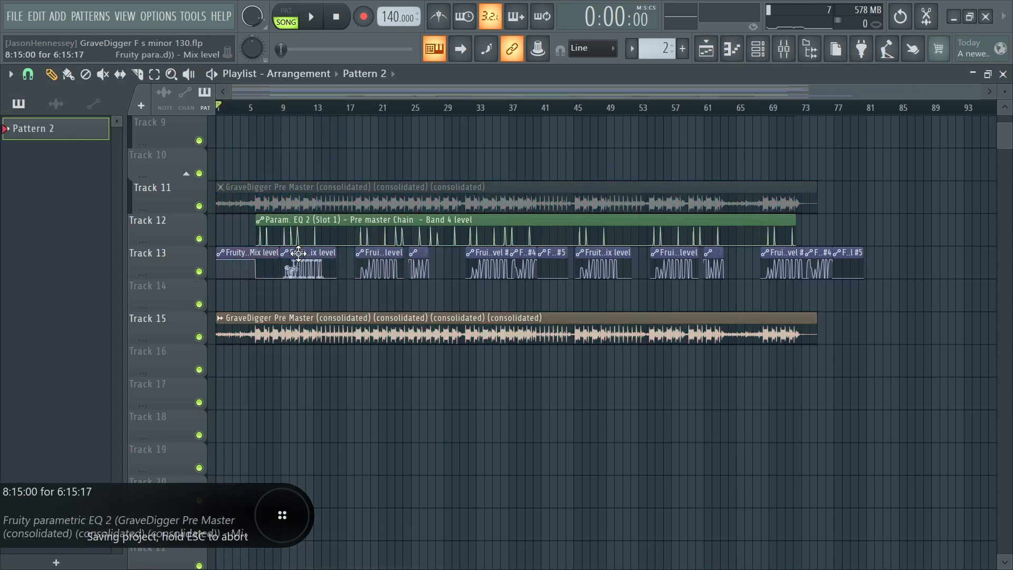
scroll(280, 264, "down", 3)
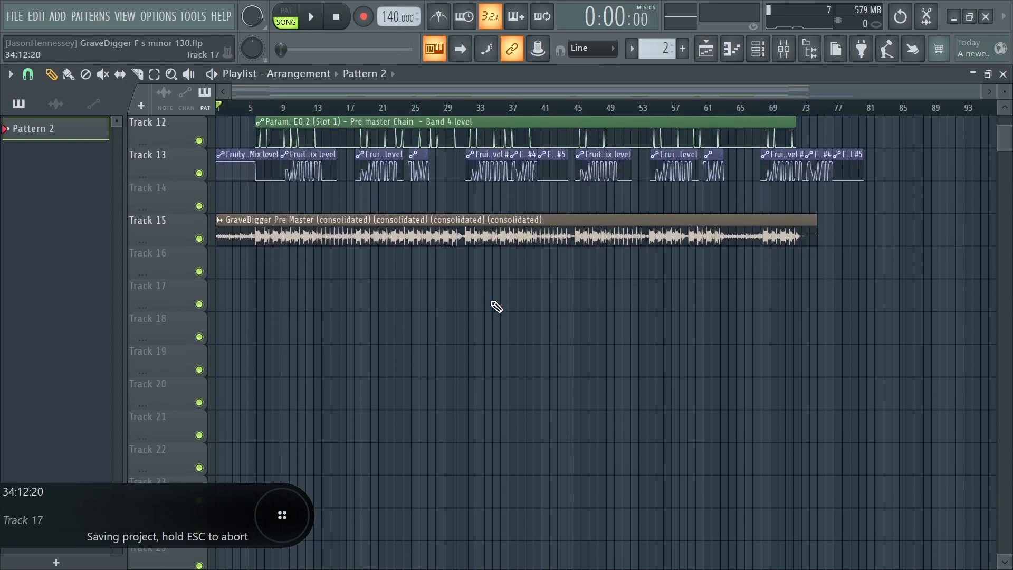
key("space")
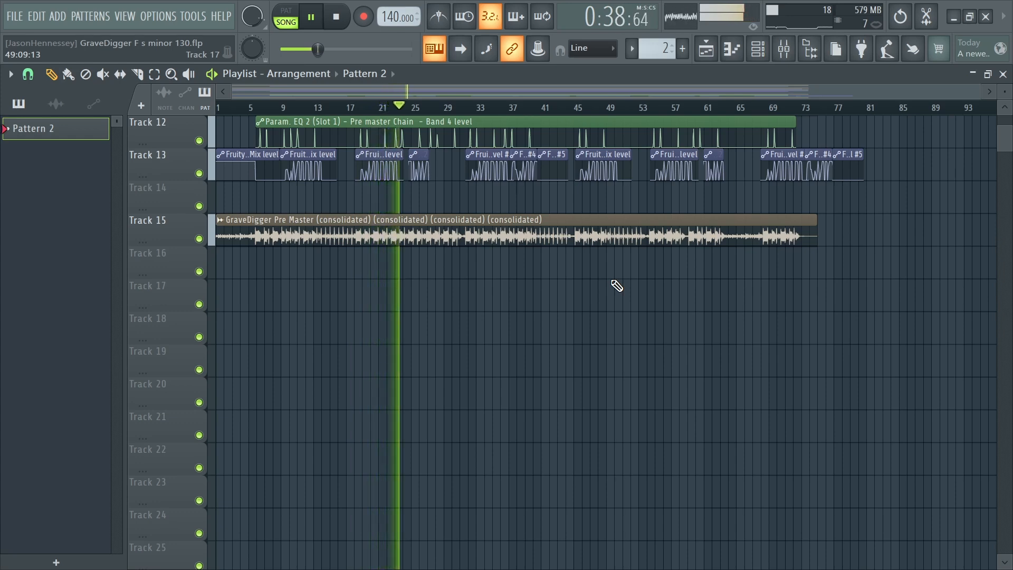
Place the "laugh Tag refined" sample on Track 16 at about bar 72.5 and shorten the Track 15 clip's end to about bar 74.5.
key("ctrl+s")
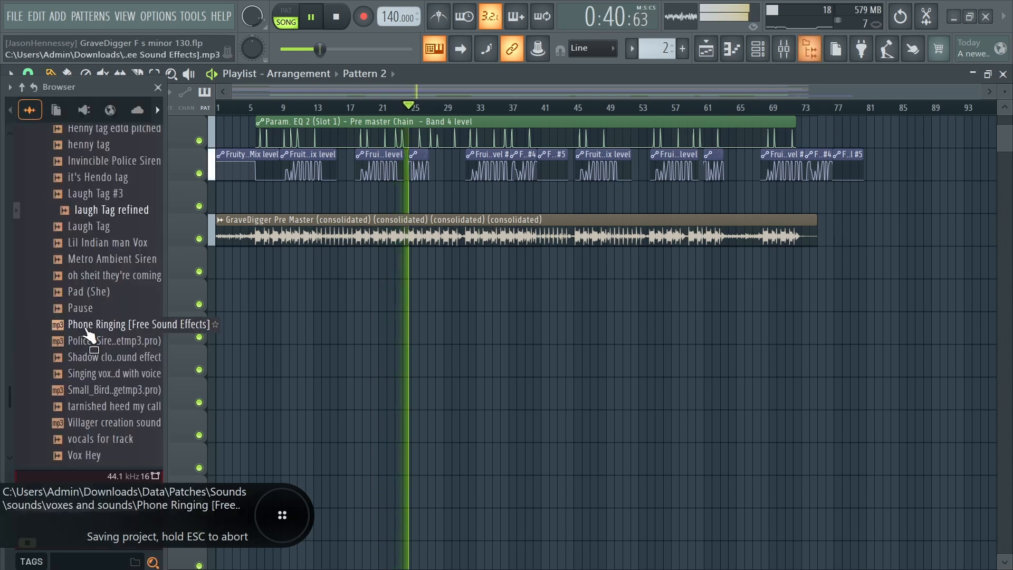
mouse_move(138, 160)
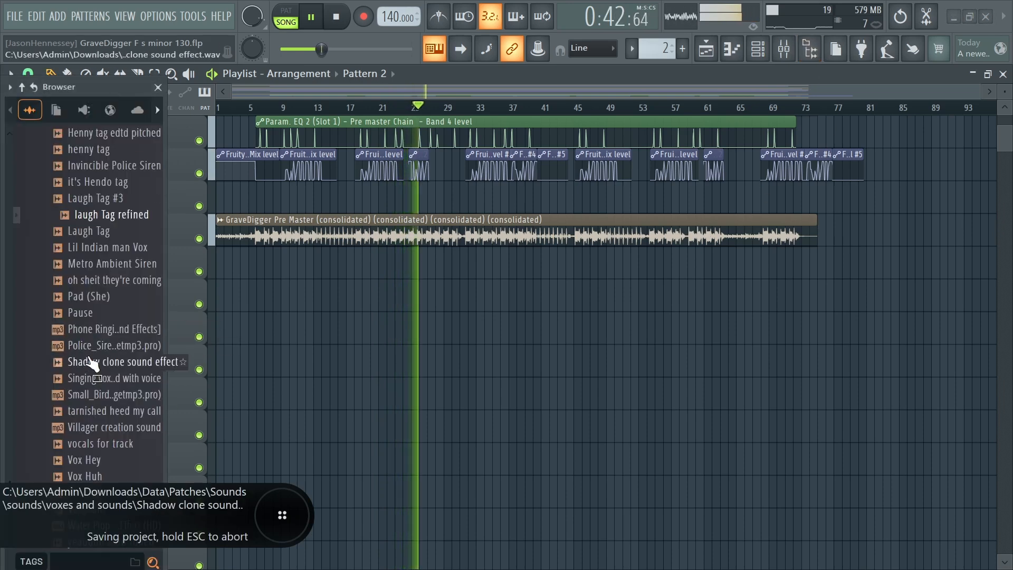
left_click_drag(118, 213, 792, 259)
scroll(714, 269, "up", 6)
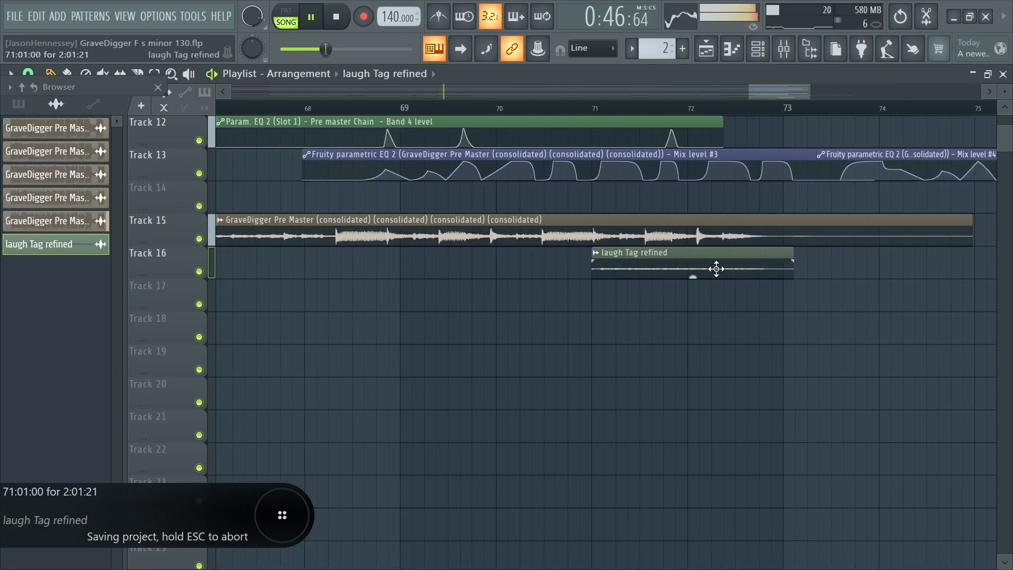
left_click_drag(813, 270, 834, 272)
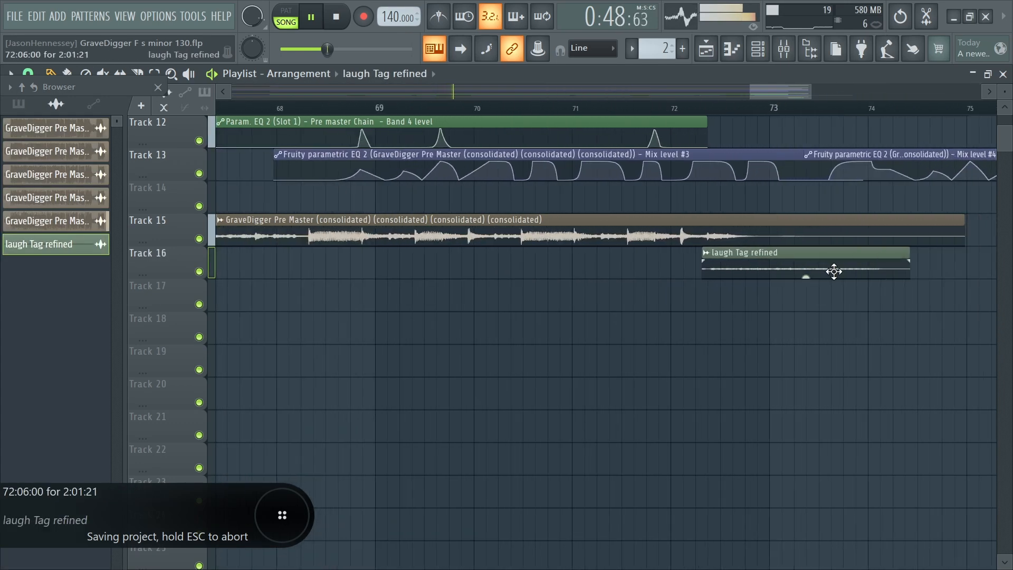
left_click_drag(962, 220, 923, 223)
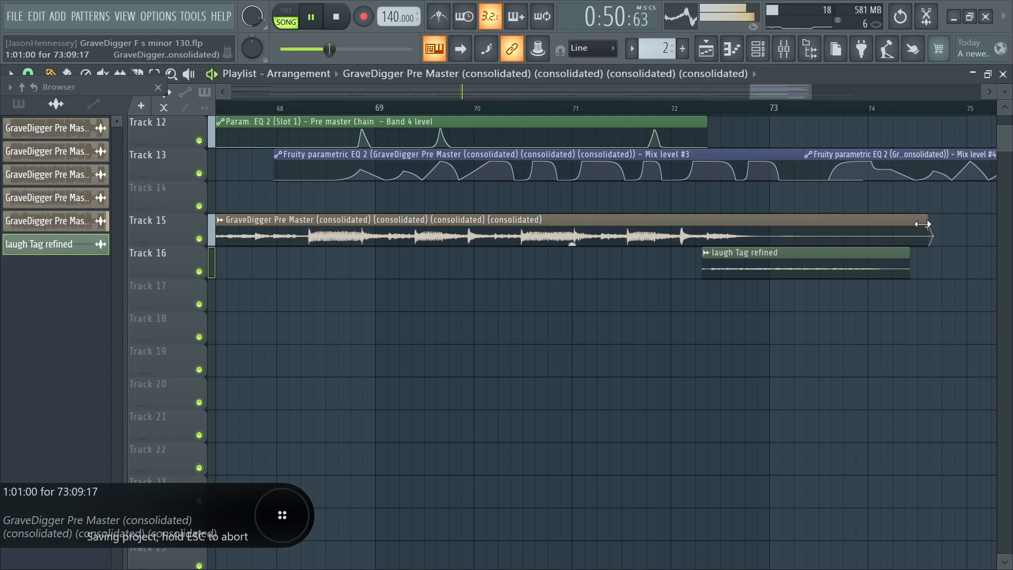
left_click_drag(867, 263, 877, 259)
Set the "laugh Tag refined" clip to remove DC offset, with Smooth (bleeding) declicking, Stretch time-stretching mode and a 12-semitone pitch range.
double_click(871, 260)
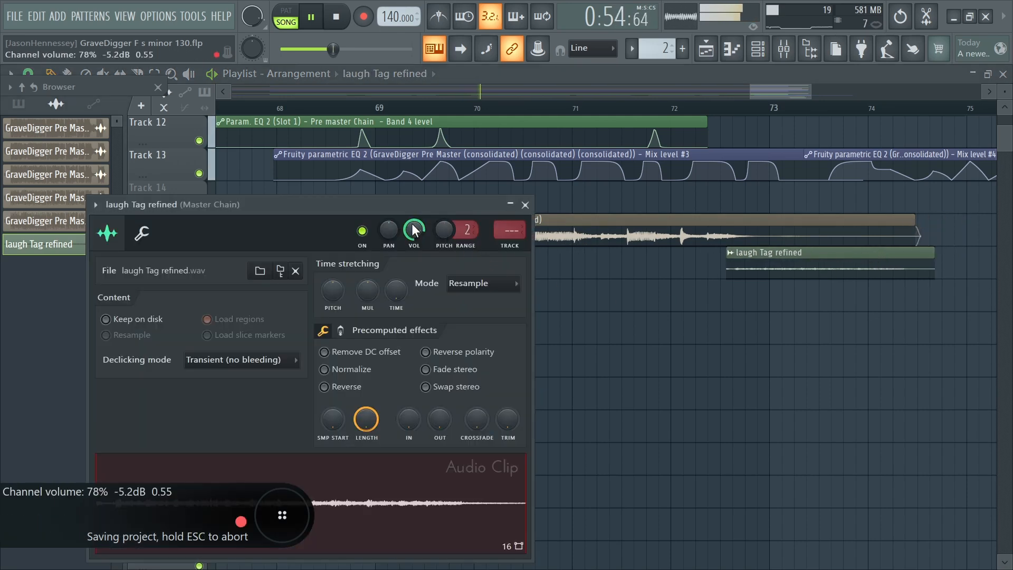
left_click(258, 365)
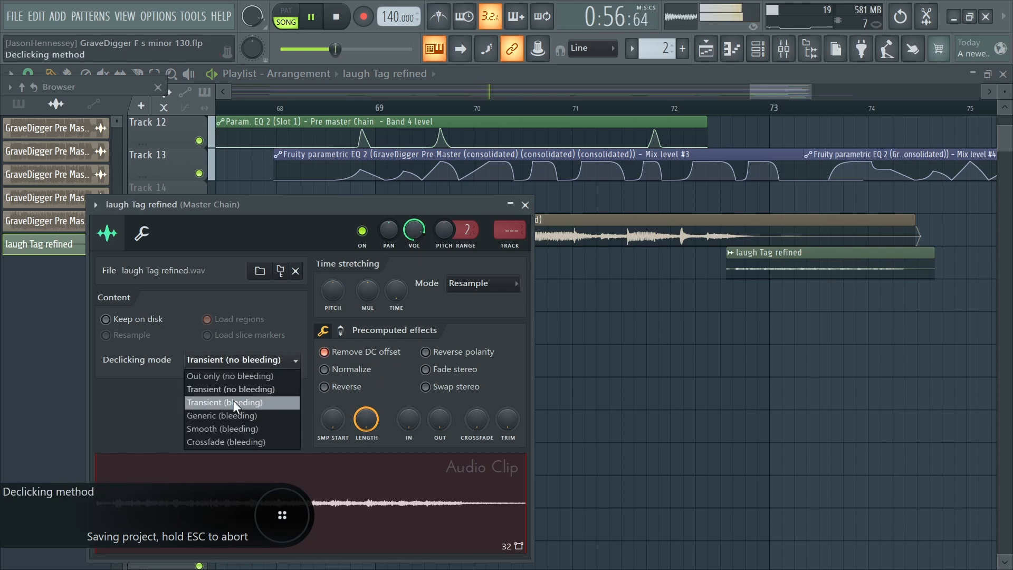
left_click(229, 426)
left_click(488, 284)
left_click(474, 321)
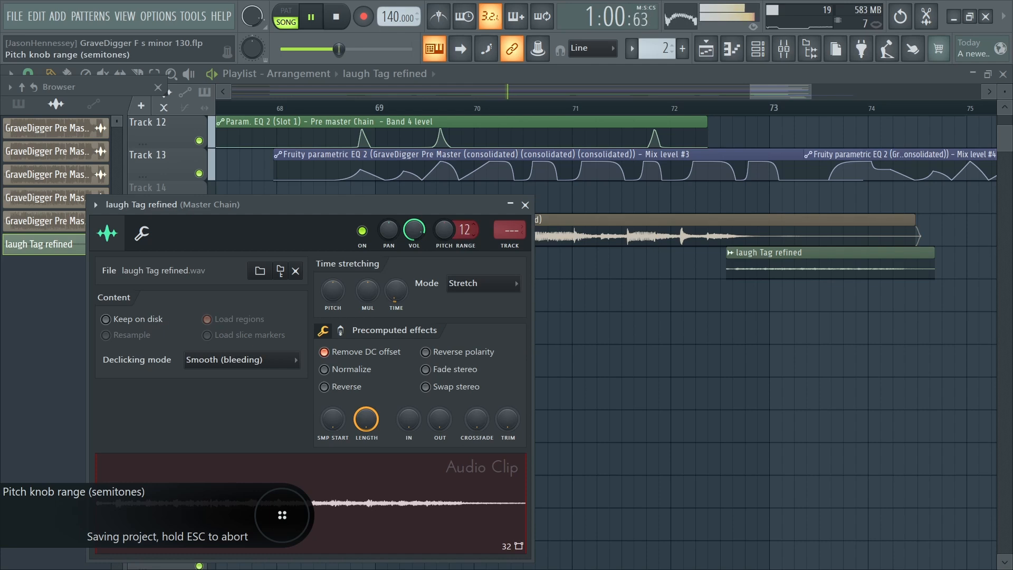
Route the laugh tag to its own mixer insert, move that insert to position 7 after the Pre master Chain, and return to the playlist.
left_click(519, 250)
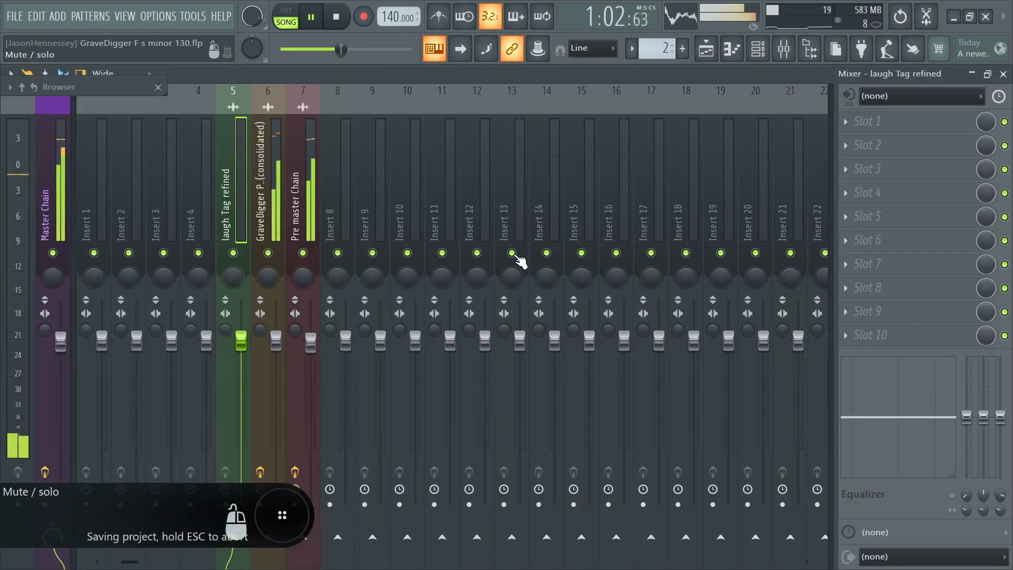
key("alt+Right")
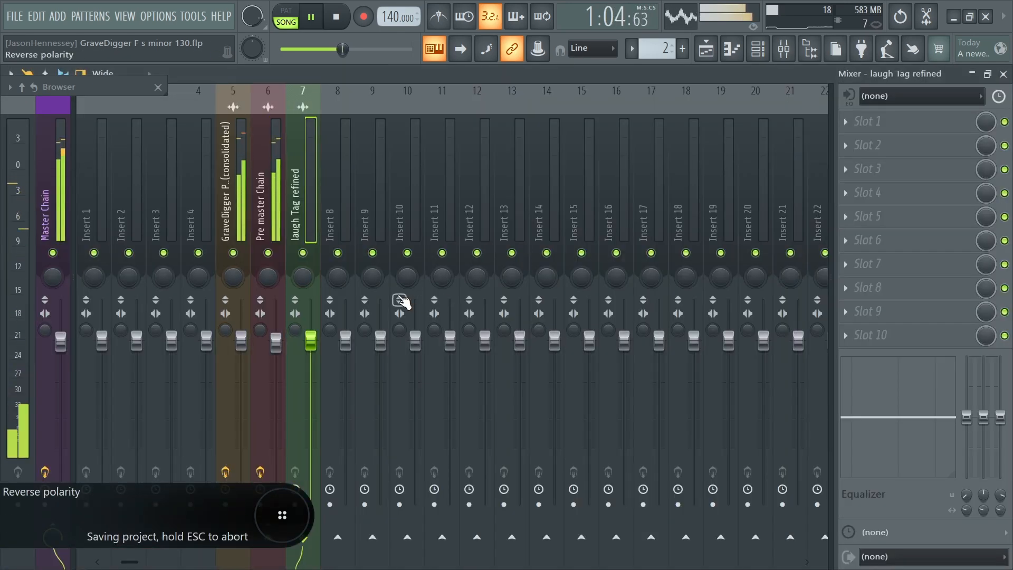
left_click(706, 49)
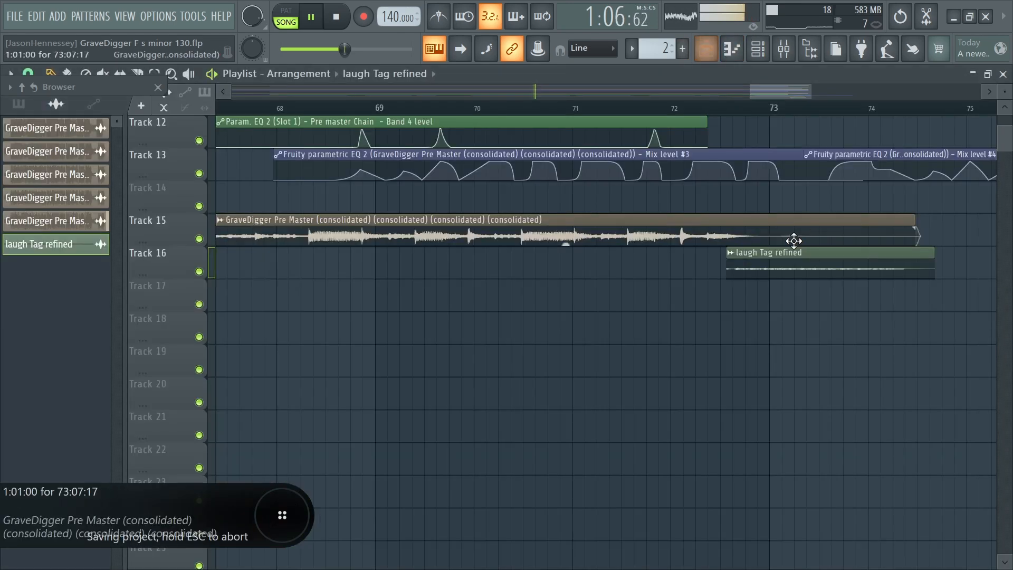
Place the "Henny tag edtd pitched" sample from the voxes and sounds folder on Track 16 at bar 5.
scroll(785, 260, "down", 5)
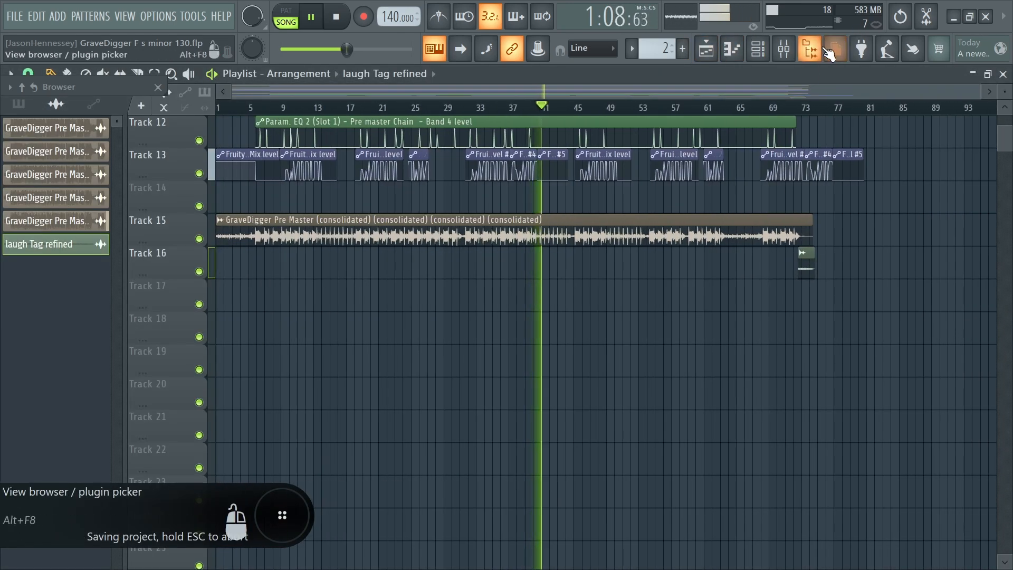
left_click(811, 48)
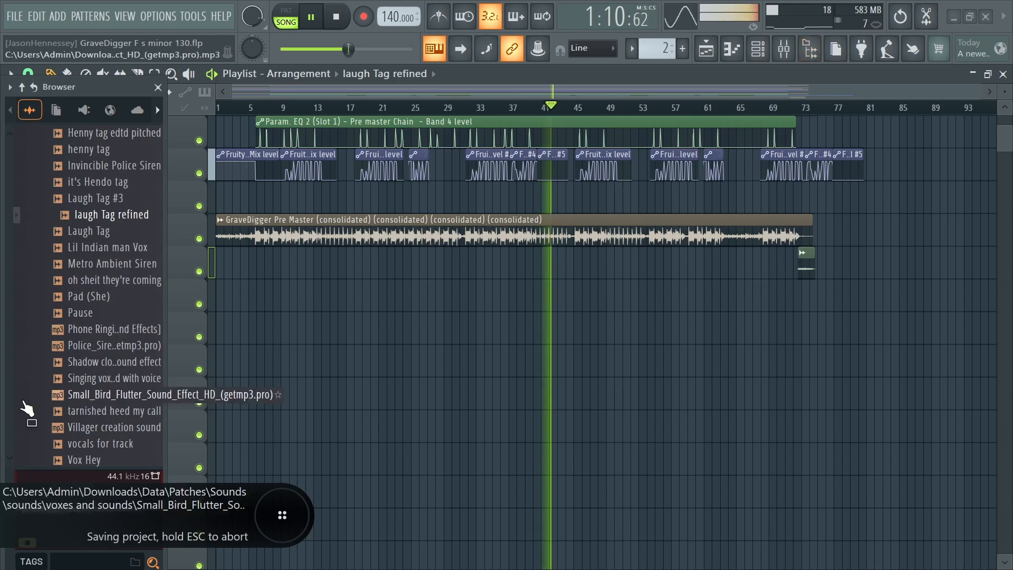
scroll(112, 253, "up", 2)
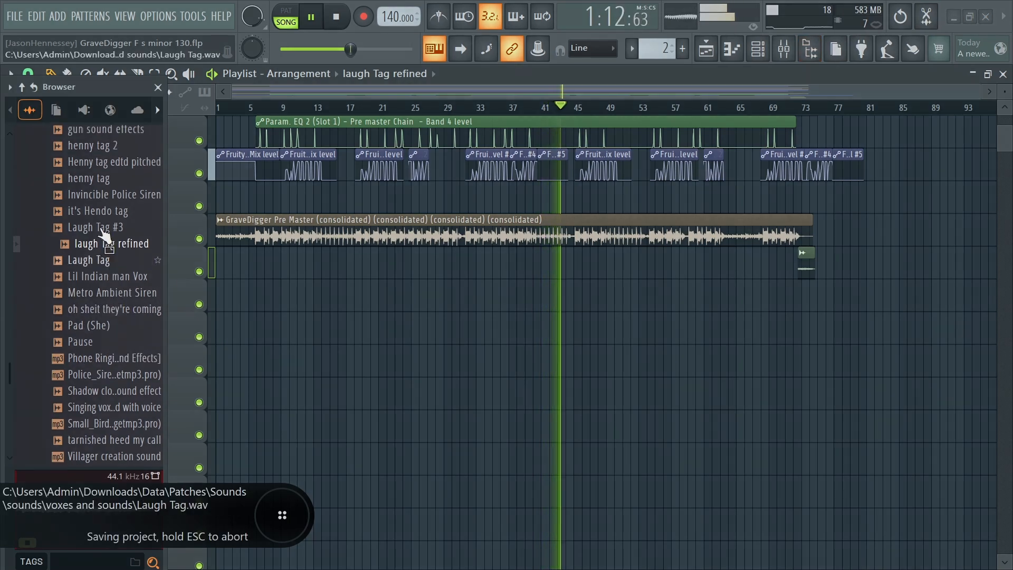
left_click_drag(114, 230, 409, 264)
Add a fade-out to the end of the Henny tag clip, starting at about bar 5.9.
scroll(241, 297, "up", 5)
scroll(241, 298, "up", 4)
scroll(409, 264, "up", 2)
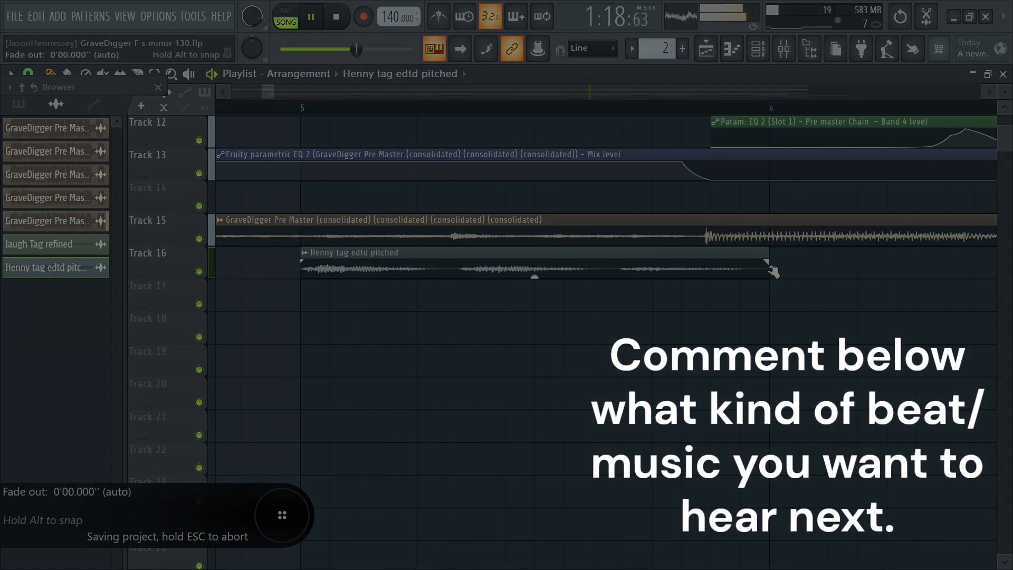
left_click_drag(750, 267, 707, 262)
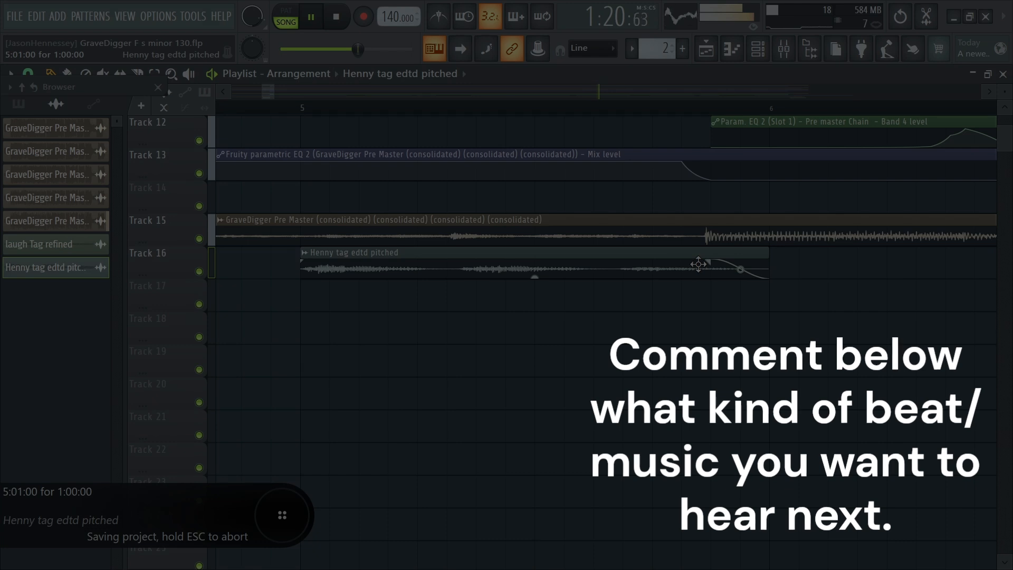